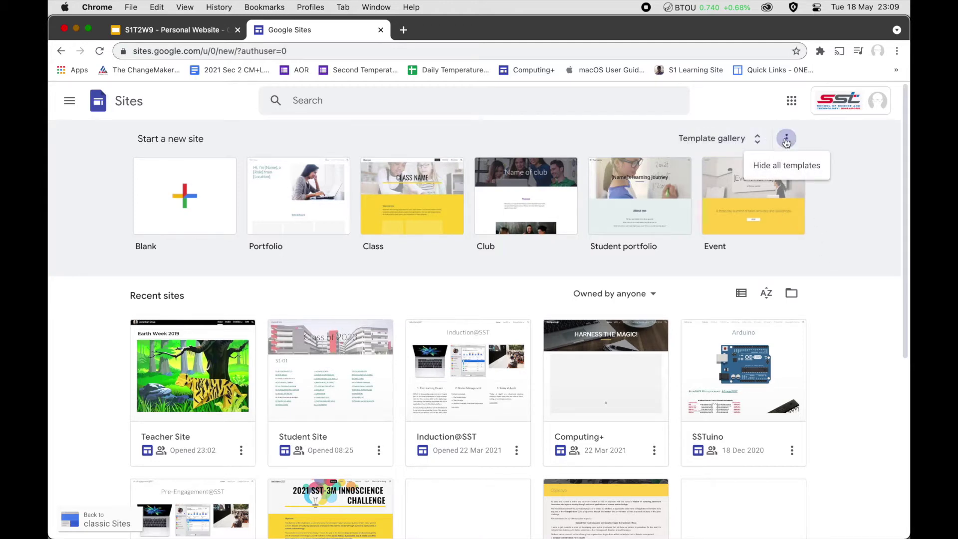
# - Browse the full template gallery and create a new site from the Portfolio template under Personal
pyautogui.click(758, 139)
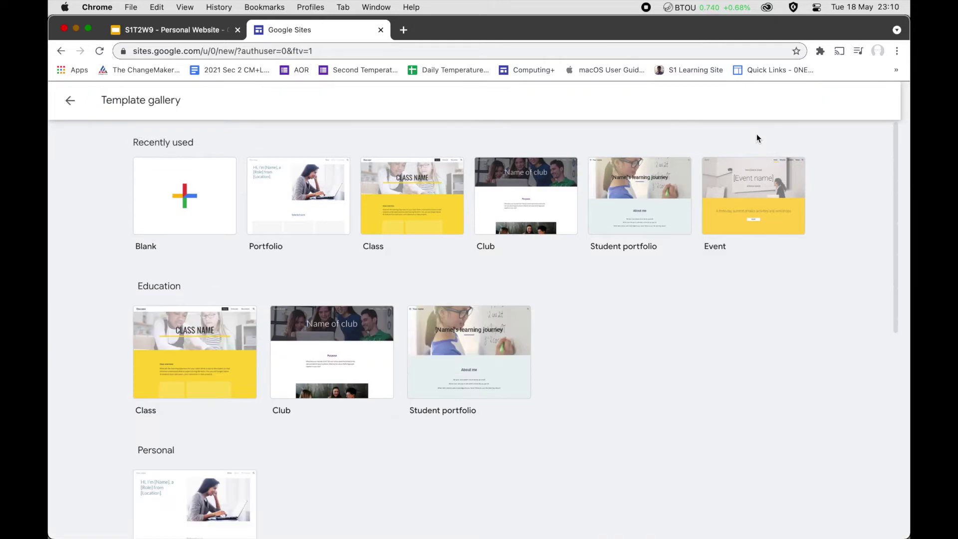
pyautogui.scroll(-5, 617, 363)
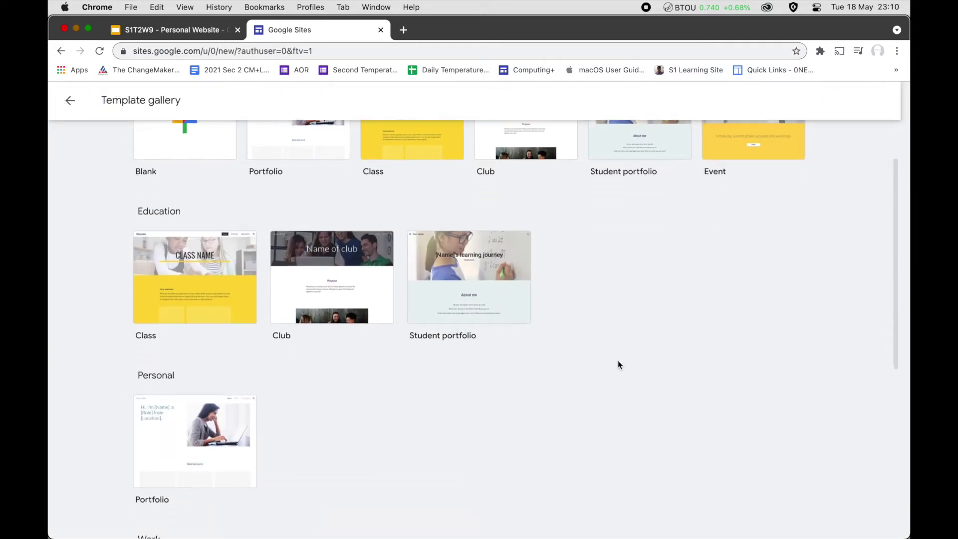
pyautogui.scroll(-2, 617, 361)
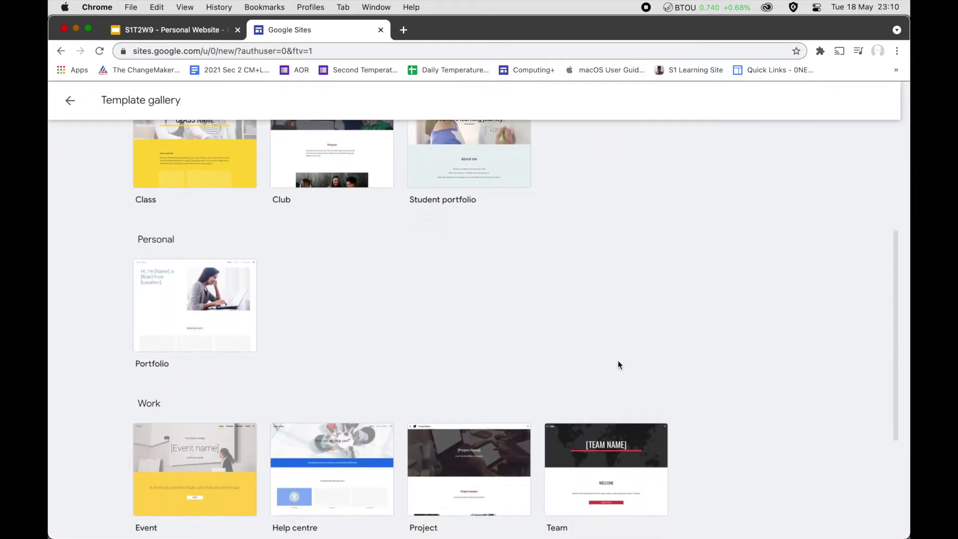
pyautogui.scroll(3, 376, 233)
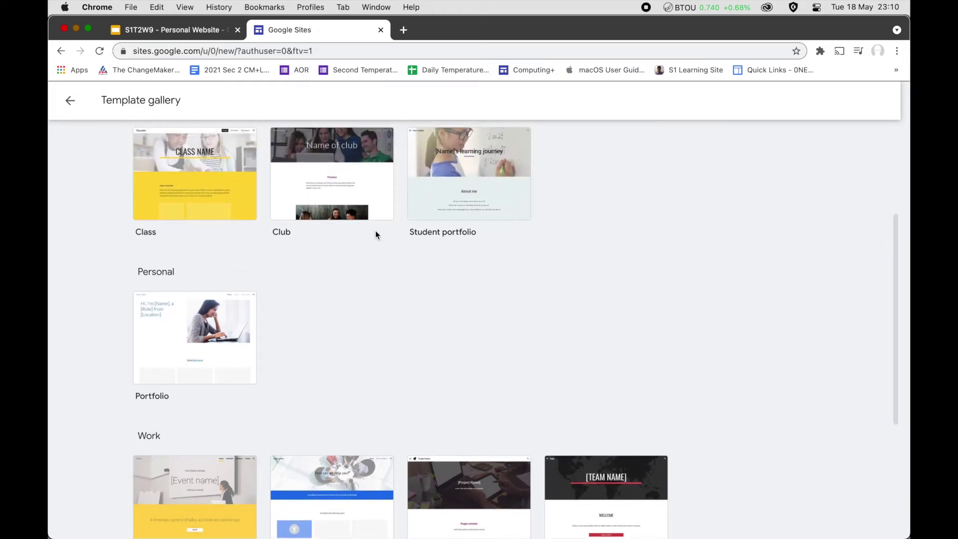
pyautogui.scroll(1, 375, 235)
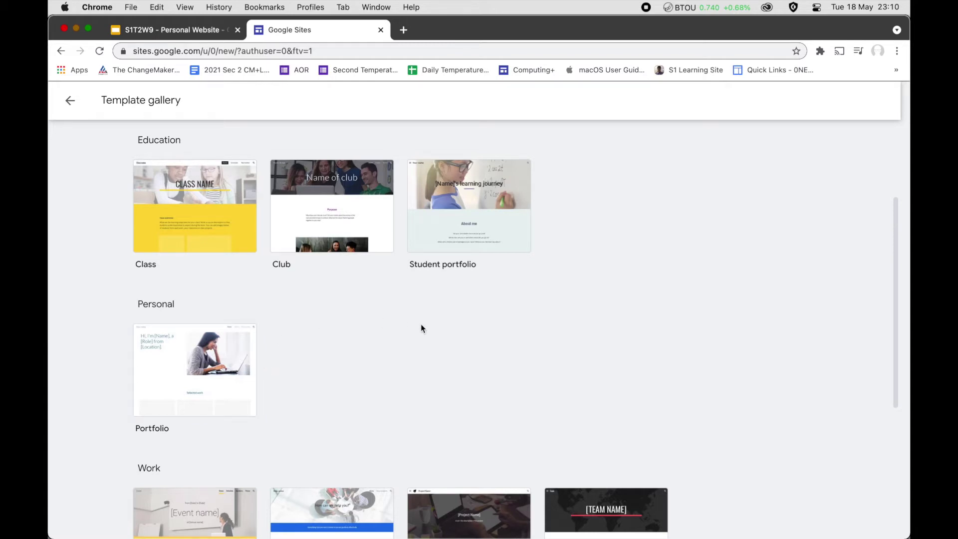
pyautogui.scroll(-1, 340, 323)
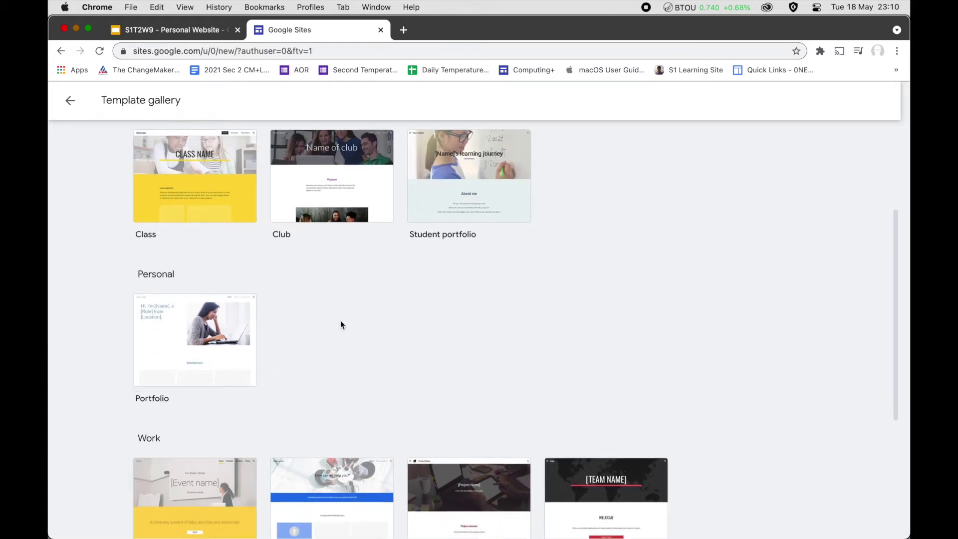
pyautogui.click(223, 344)
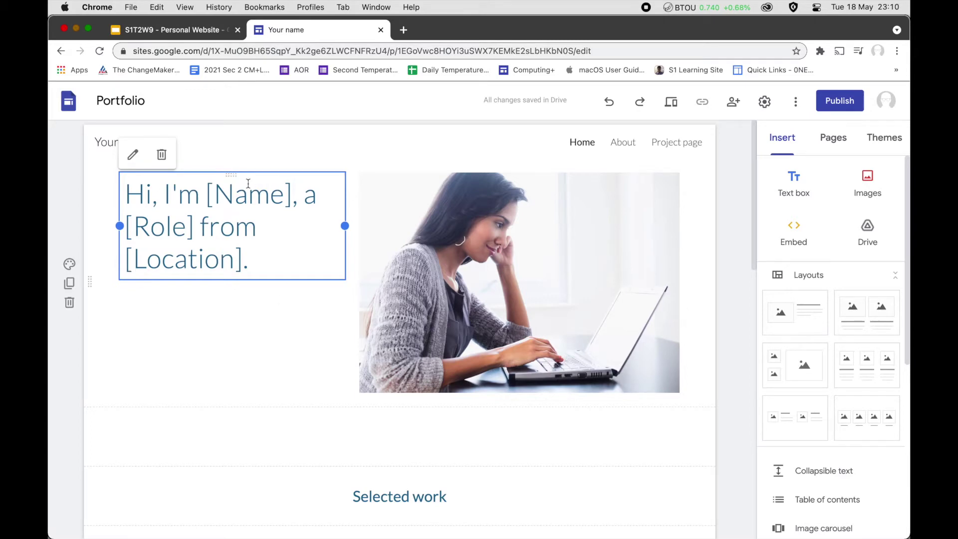
# - Examine the template's Home page, from the introduction and photo through the Selected work placeholders to the contact line
pyautogui.scroll(-2, 331, 388)
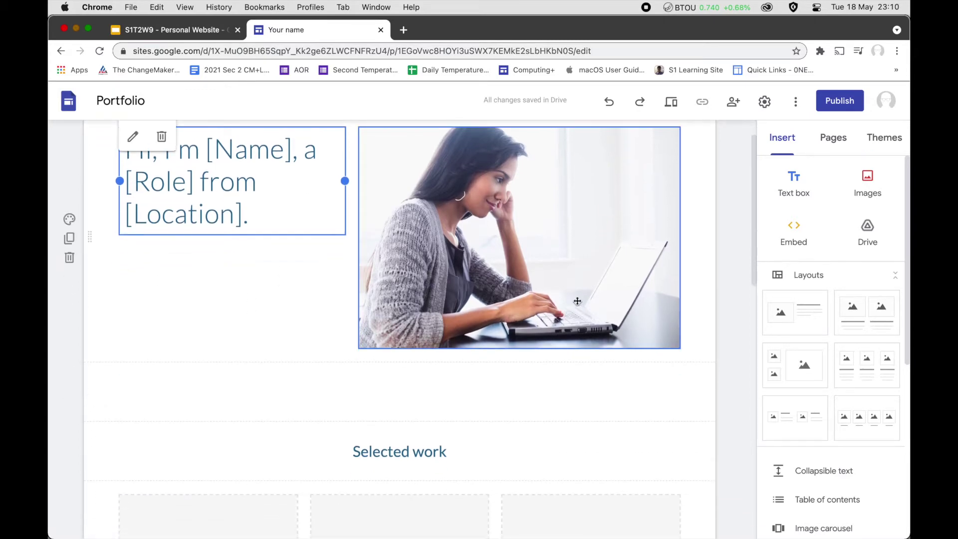
pyautogui.scroll(-3, 456, 361)
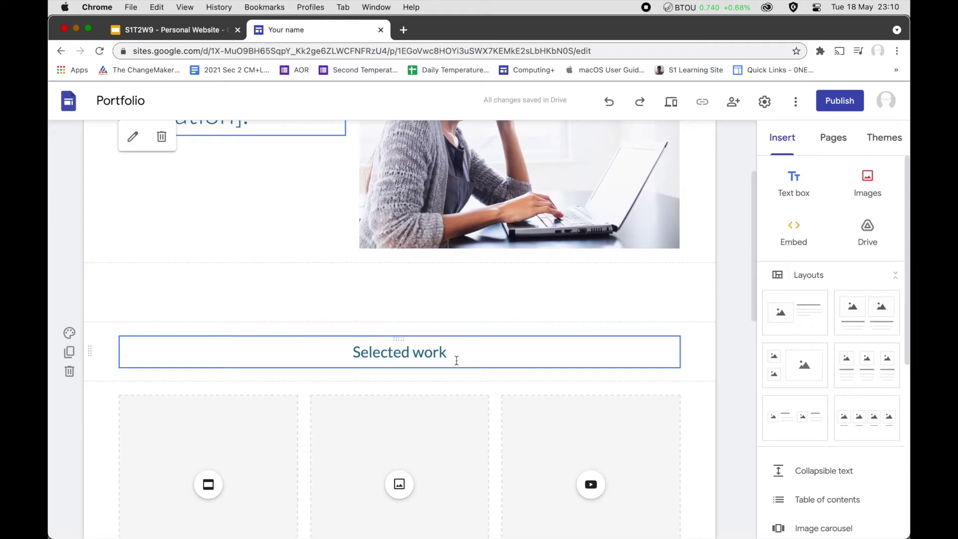
pyautogui.scroll(-2, 481, 356)
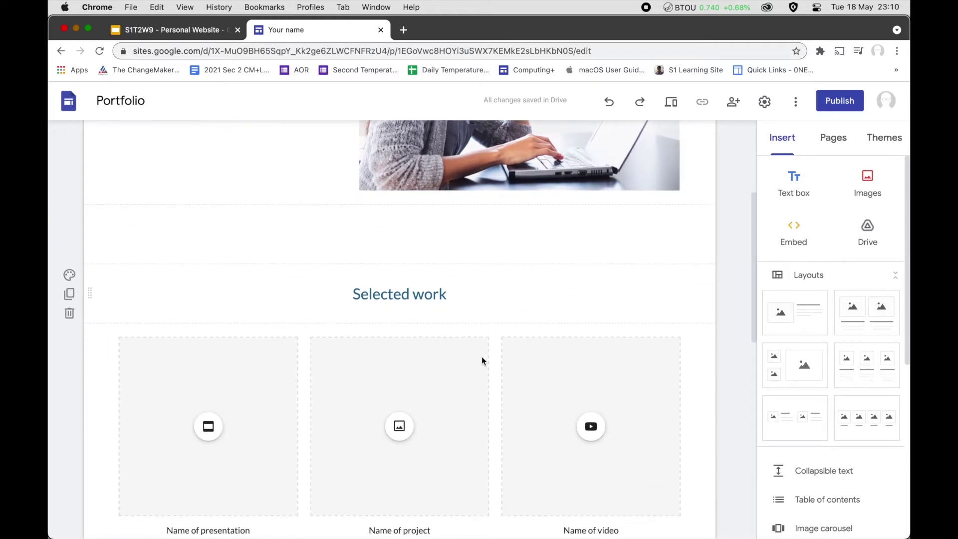
pyautogui.scroll(-1, 517, 321)
pyautogui.scroll(5, 517, 320)
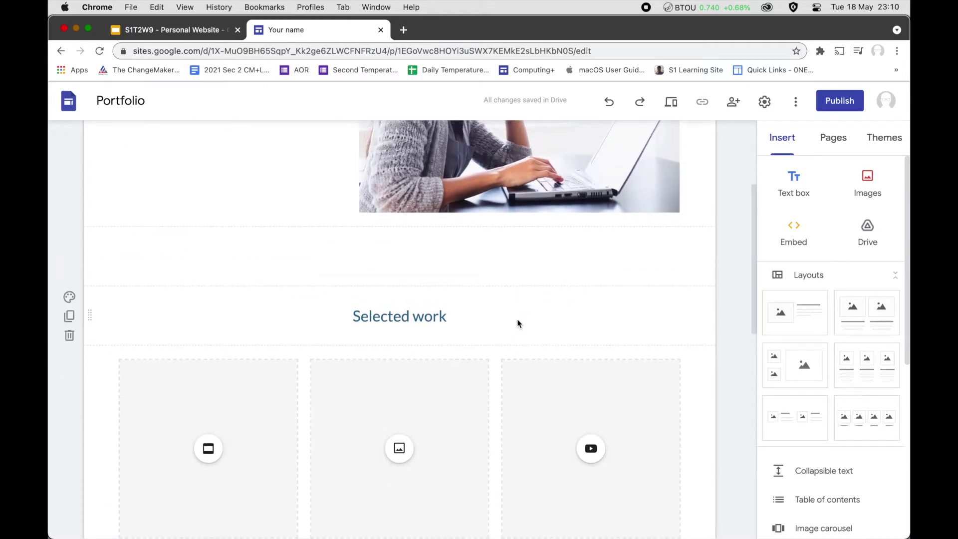
pyautogui.scroll(1, 518, 320)
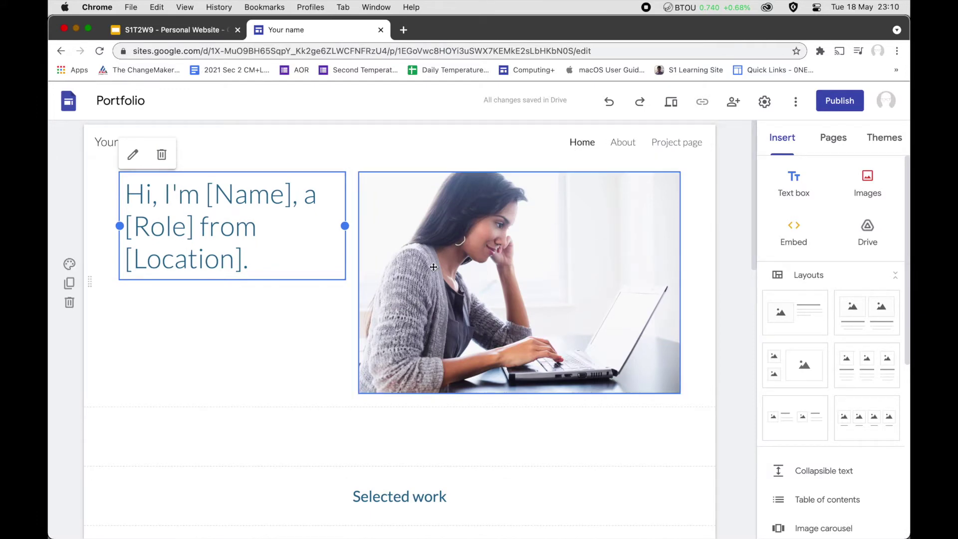
pyautogui.click(275, 331)
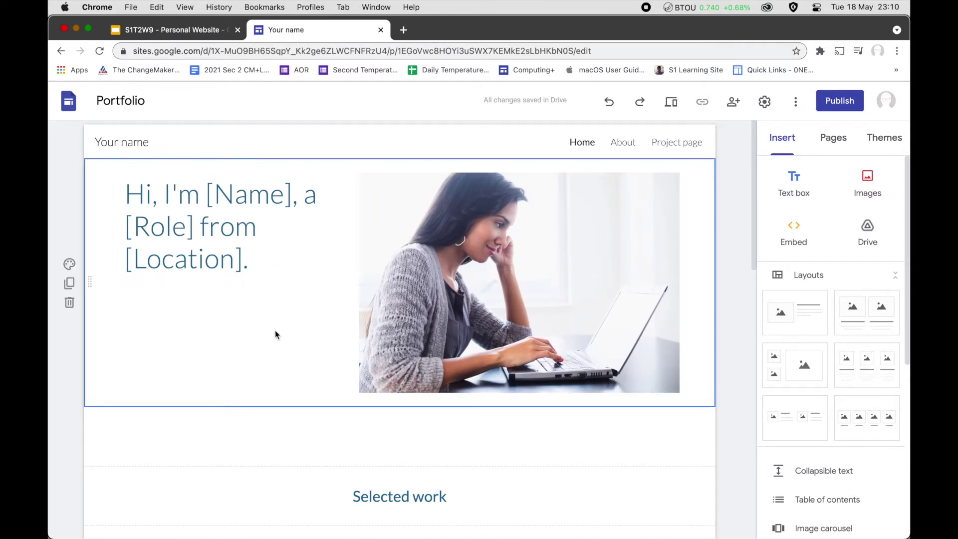
pyautogui.scroll(-3, 726, 404)
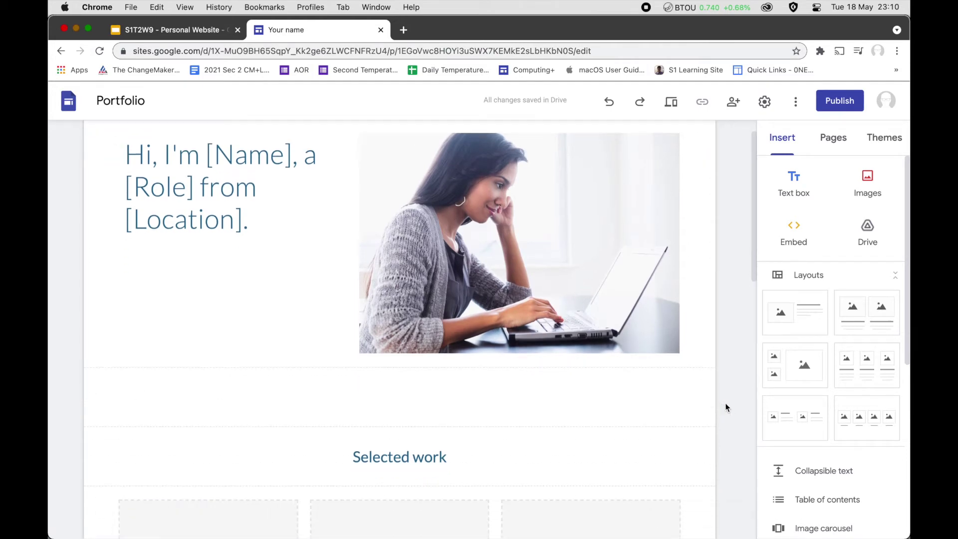
pyautogui.scroll(-5, 725, 403)
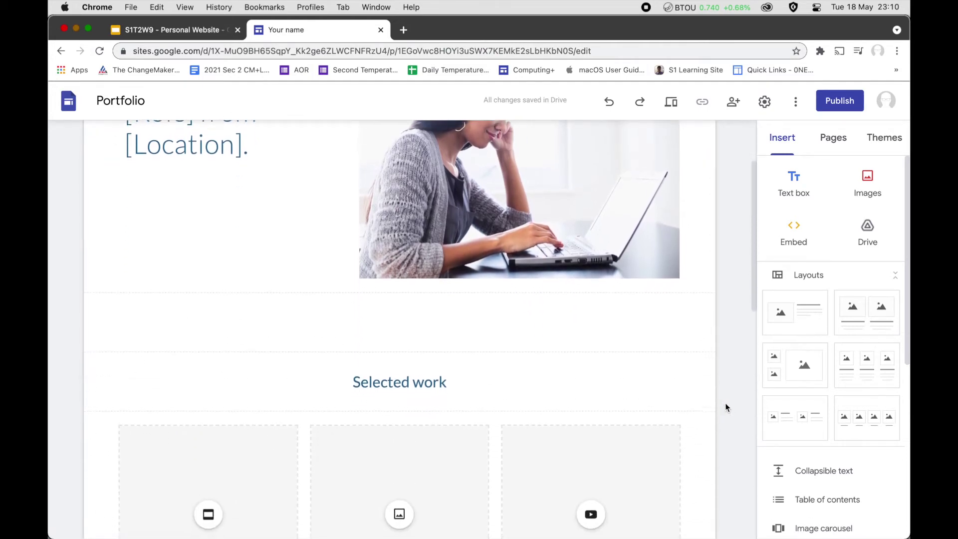
pyautogui.scroll(-2, 716, 385)
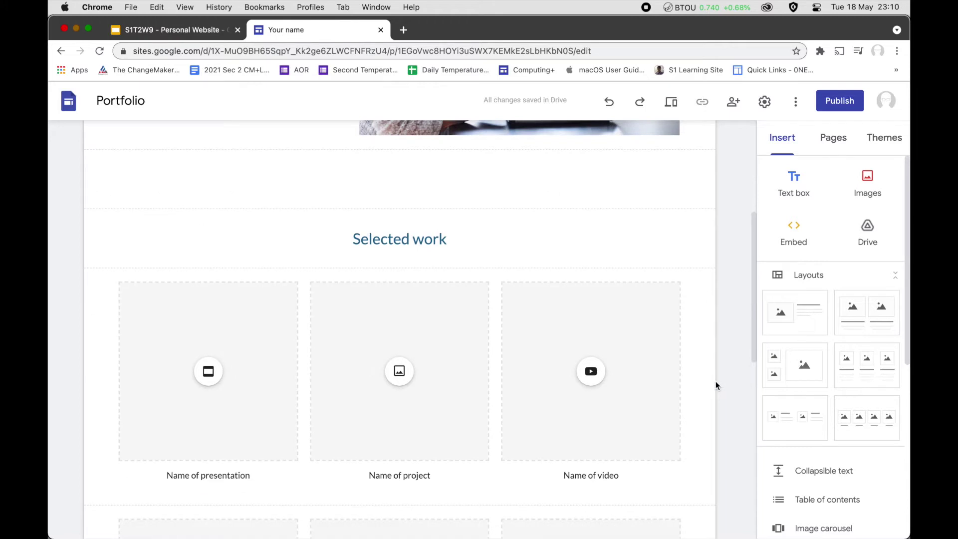
pyautogui.scroll(-10, 275, 370)
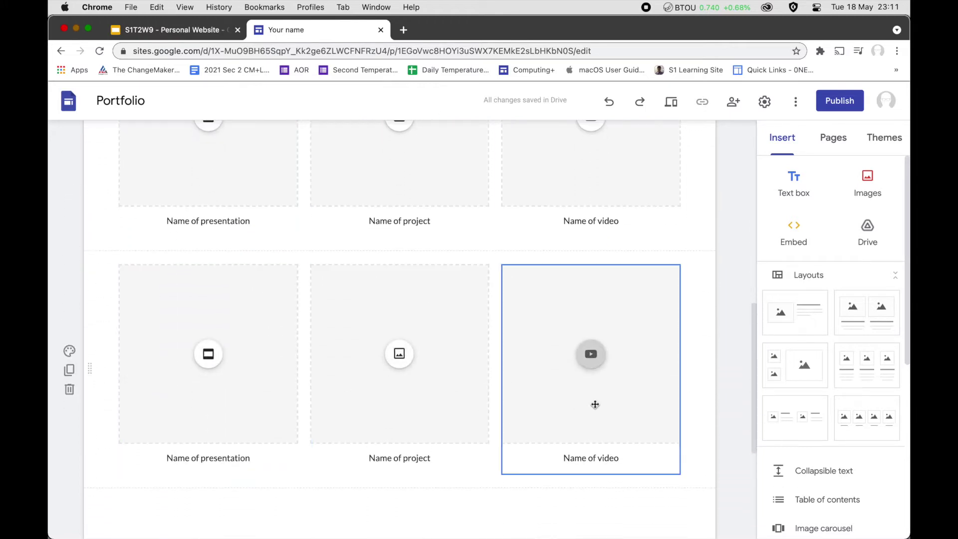
pyautogui.scroll(-10, 569, 462)
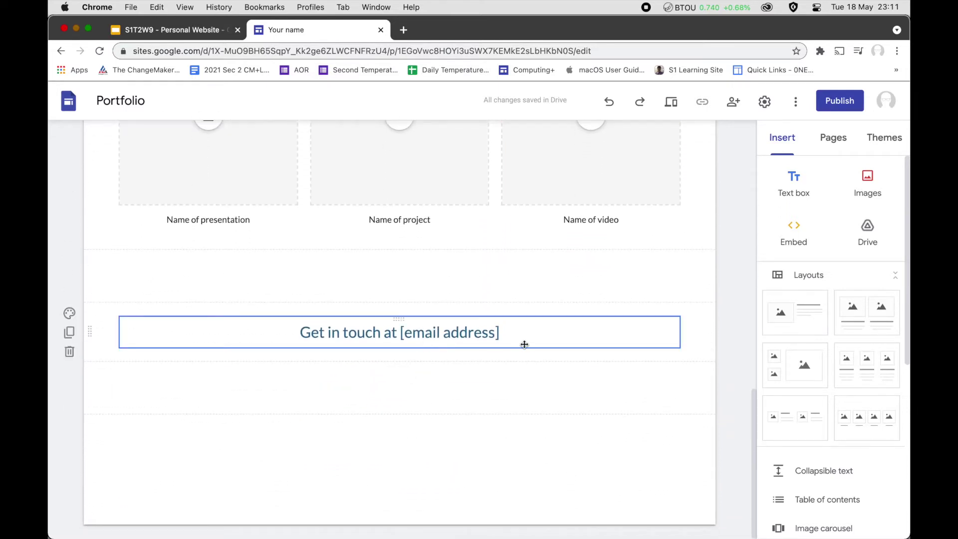
pyautogui.scroll(20, 524, 344)
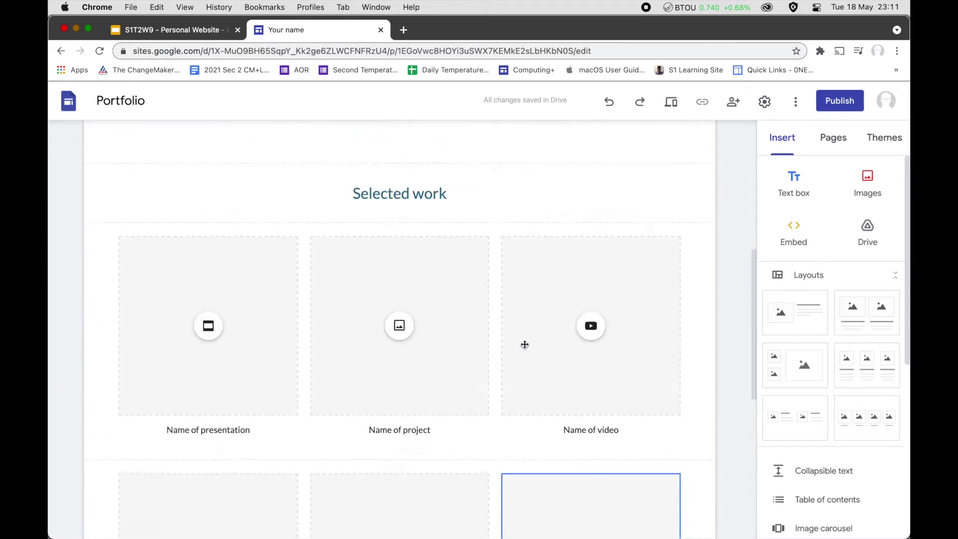
# - Open the site's About page and examine its statement, Clients, Work experience and Education sections
pyautogui.click(624, 143)
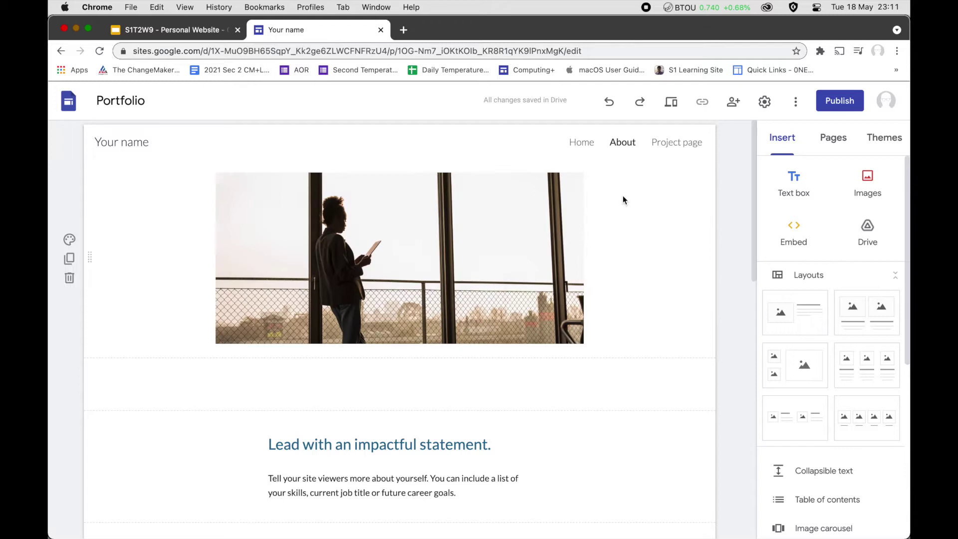
pyautogui.scroll(-3, 627, 292)
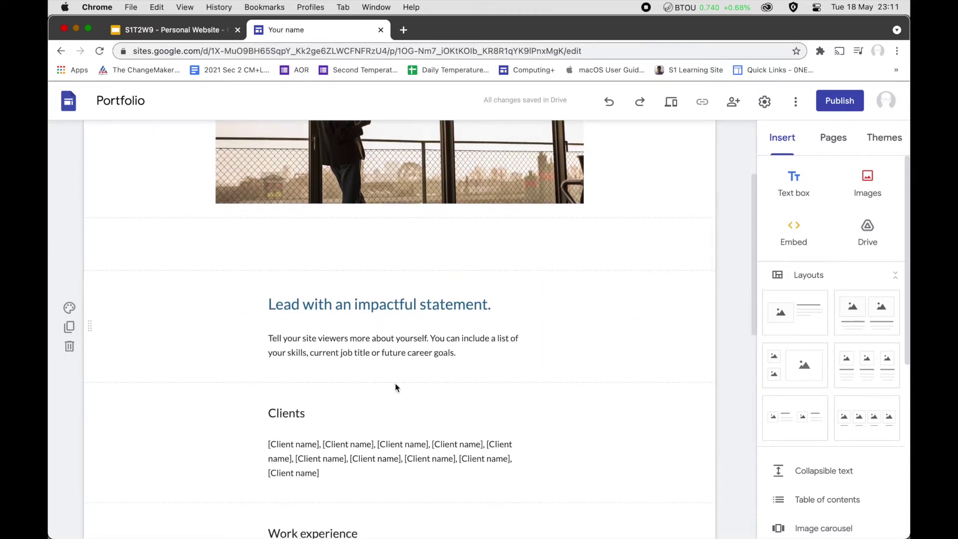
pyautogui.scroll(-4, 610, 447)
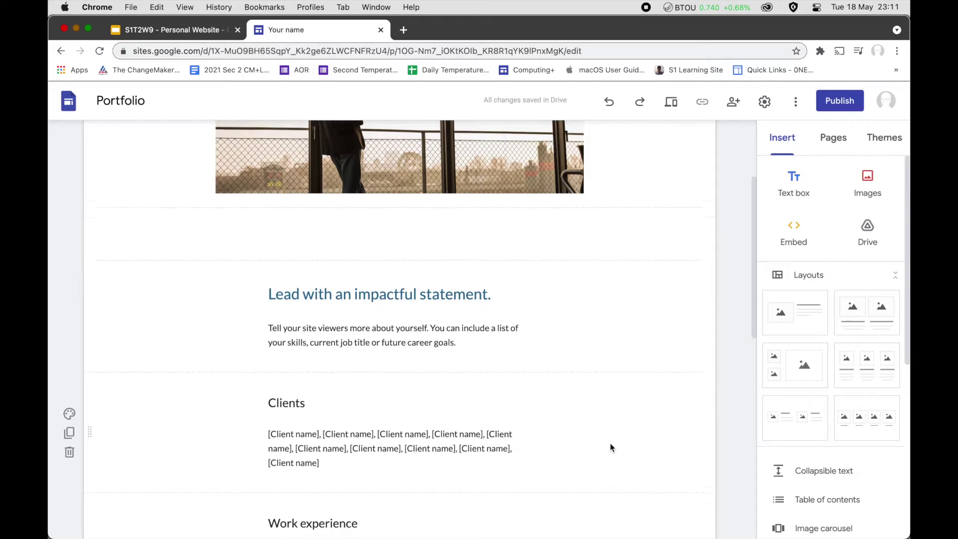
pyautogui.scroll(-4, 610, 447)
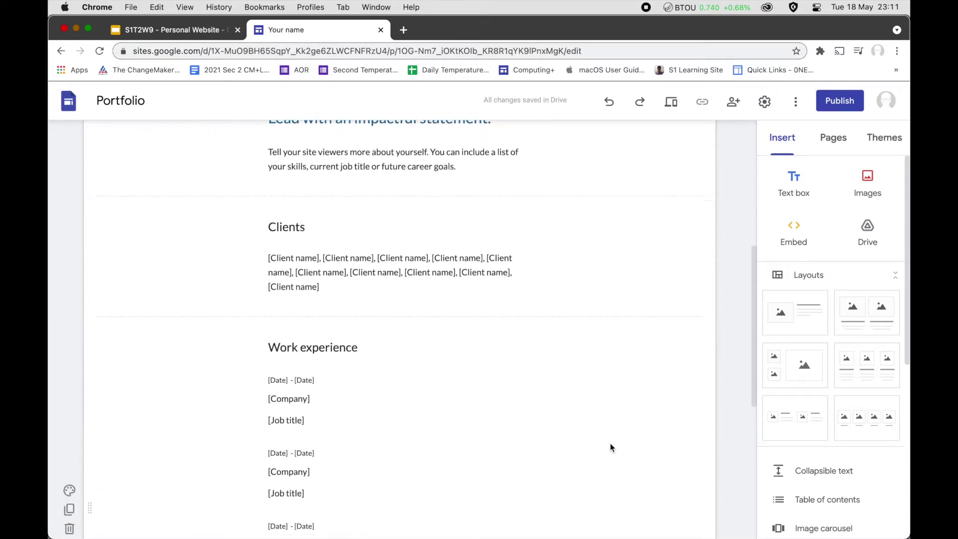
pyautogui.scroll(-2, 611, 447)
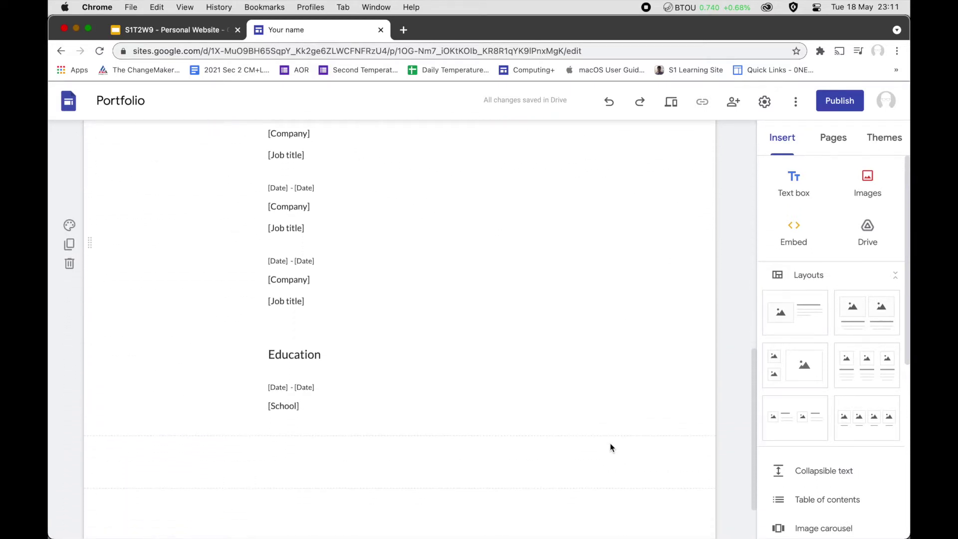
pyautogui.scroll(1, 548, 289)
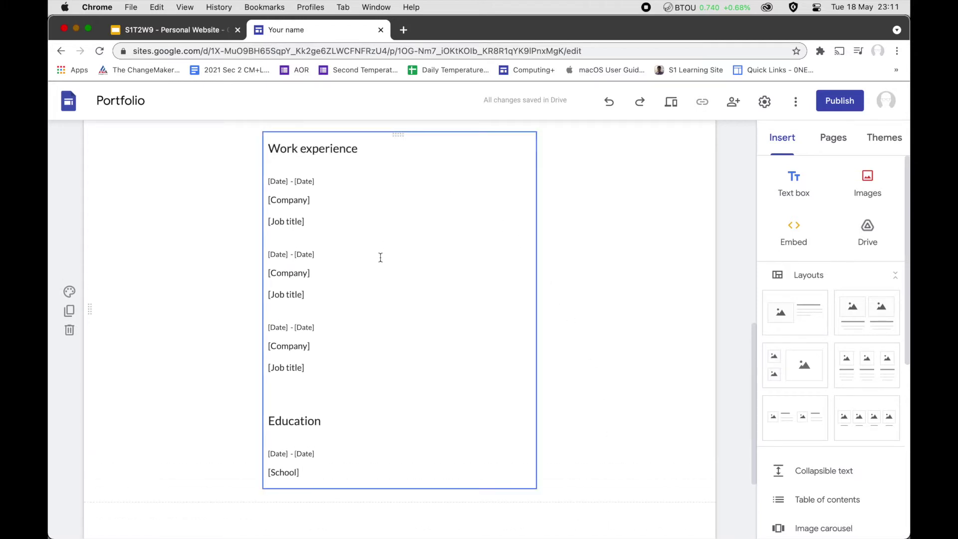
pyautogui.scroll(4, 380, 255)
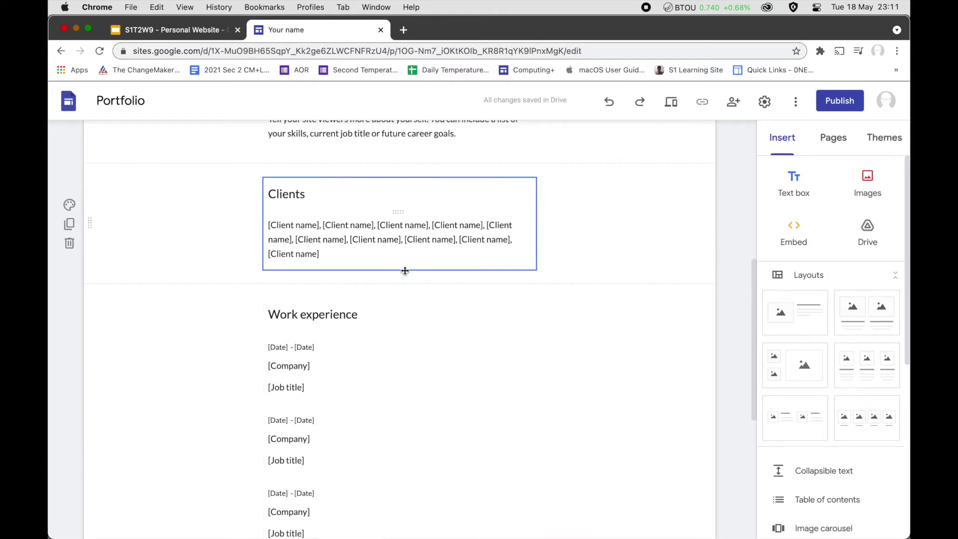
pyautogui.scroll(-3, 457, 323)
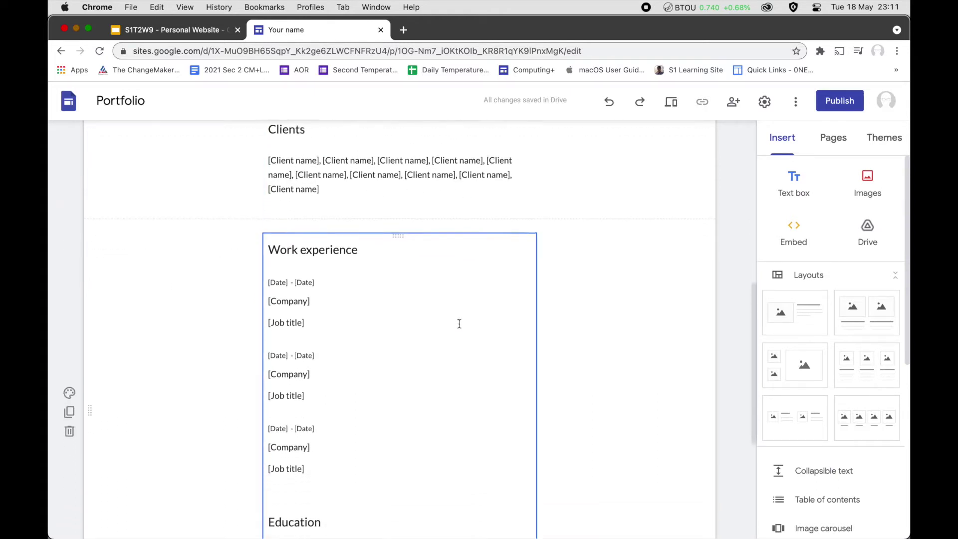
pyautogui.scroll(-1, 459, 324)
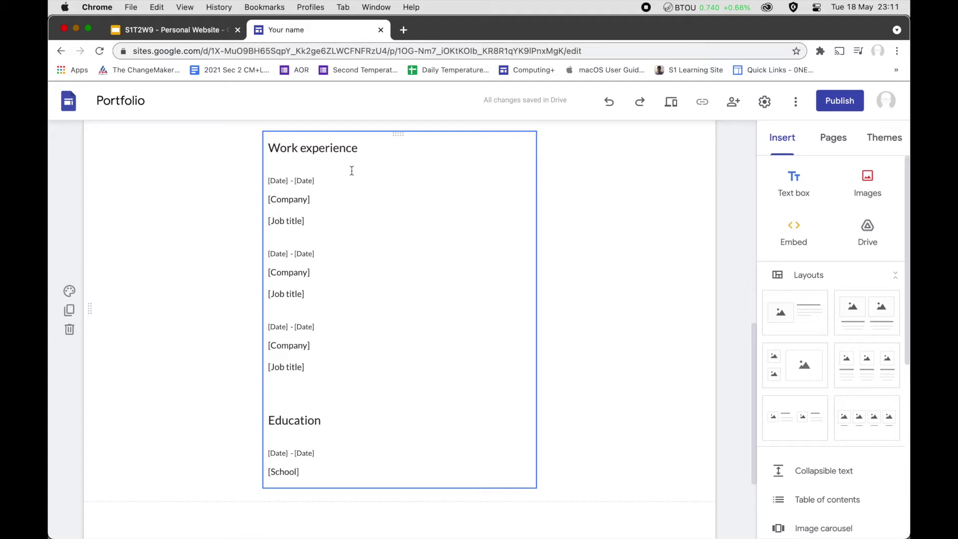
# - Check the LinkedIn profile sections slide in the S1T2W9 - Personal Website presentation, and return to the Portfolio site
pyautogui.click(182, 31)
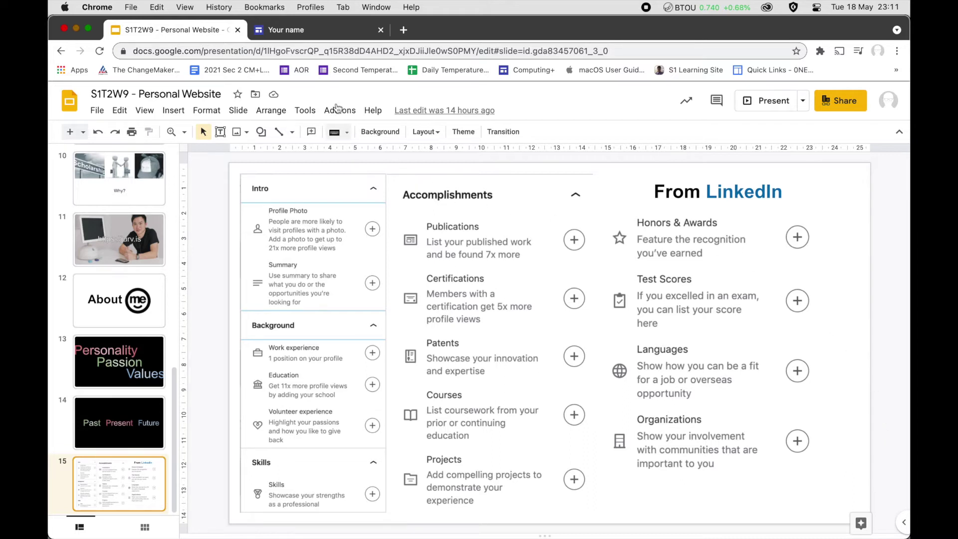
pyautogui.click(315, 34)
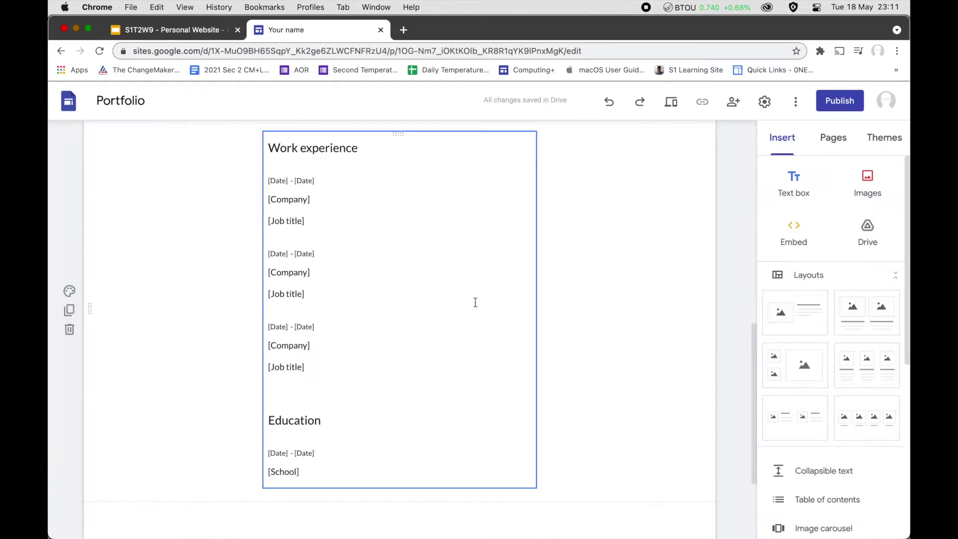
# - Leave the Portfolio site editor and return to the Sites home page
pyautogui.scroll(4, 475, 302)
pyautogui.scroll(7, 475, 302)
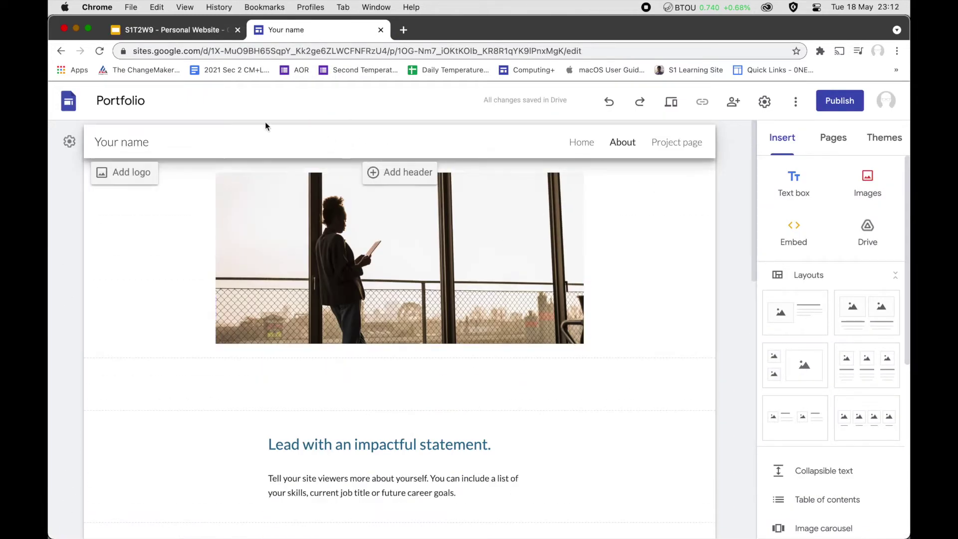
pyautogui.click(66, 106)
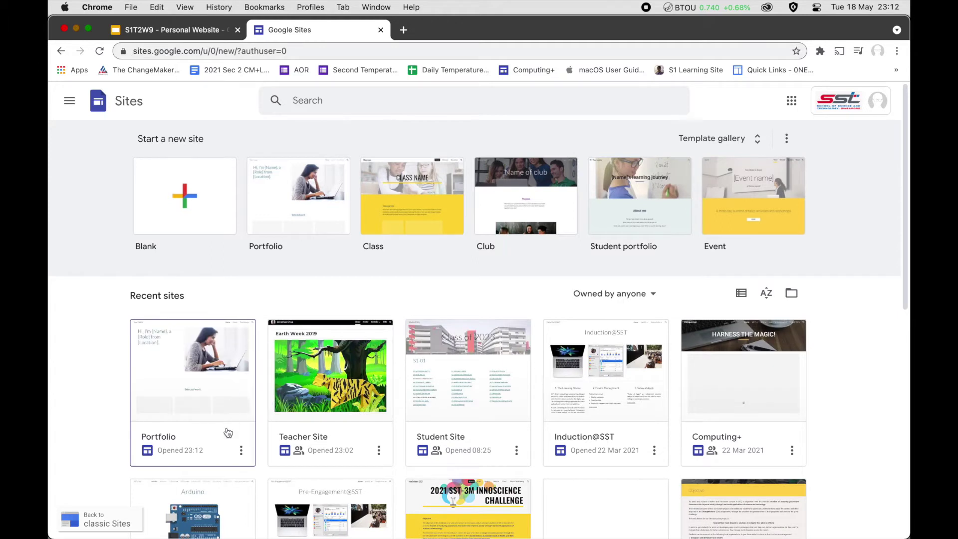
pyautogui.click(241, 450)
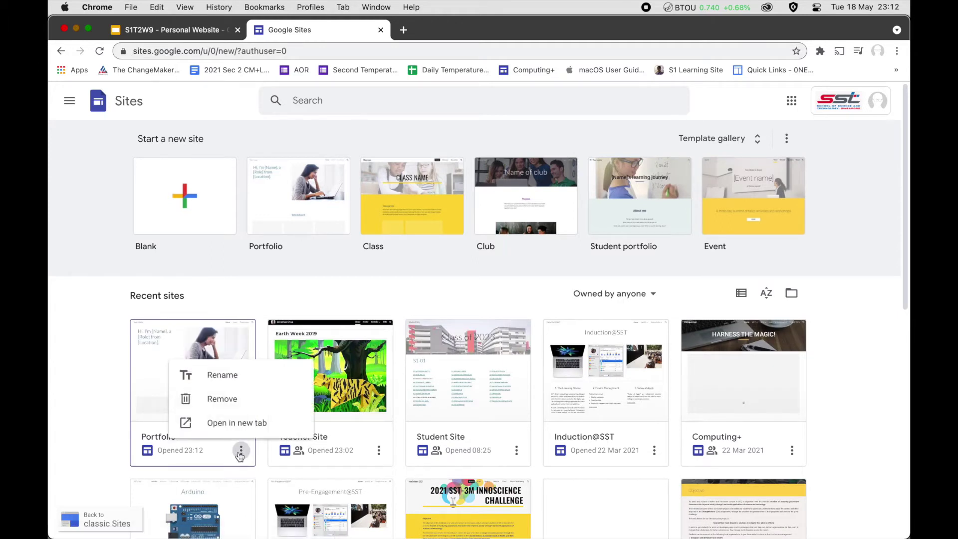
pyautogui.click(236, 401)
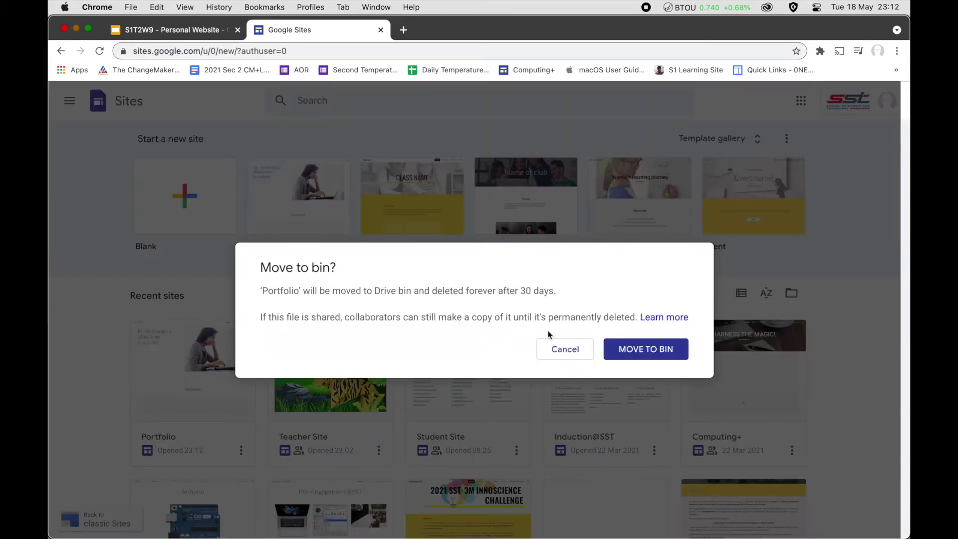
pyautogui.click(641, 350)
pyautogui.click(579, 348)
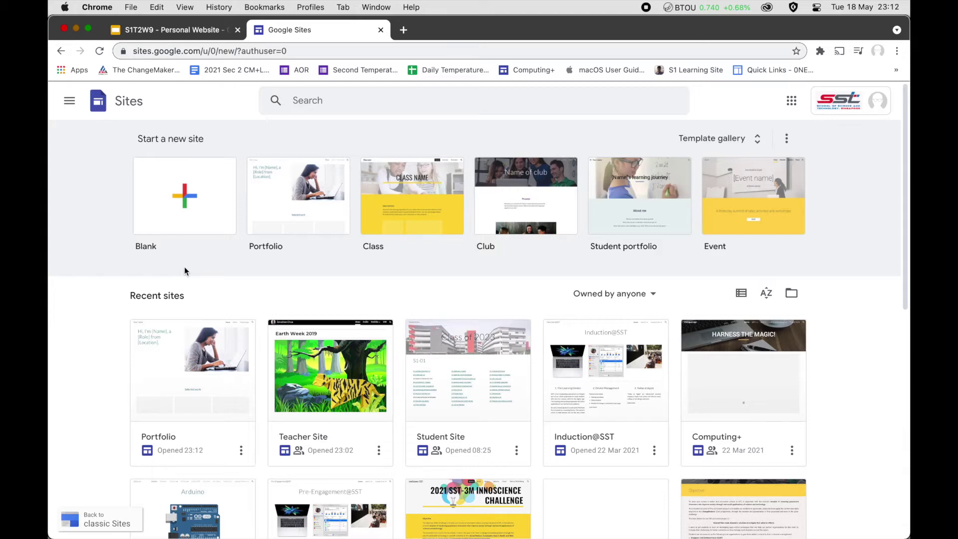
# - Open Google Drive in a new tab, locate the Portfolio site in My Drive, and bring up its file options
pyautogui.press('super+t')
pyautogui.write('driv')
pyautogui.press('Return')
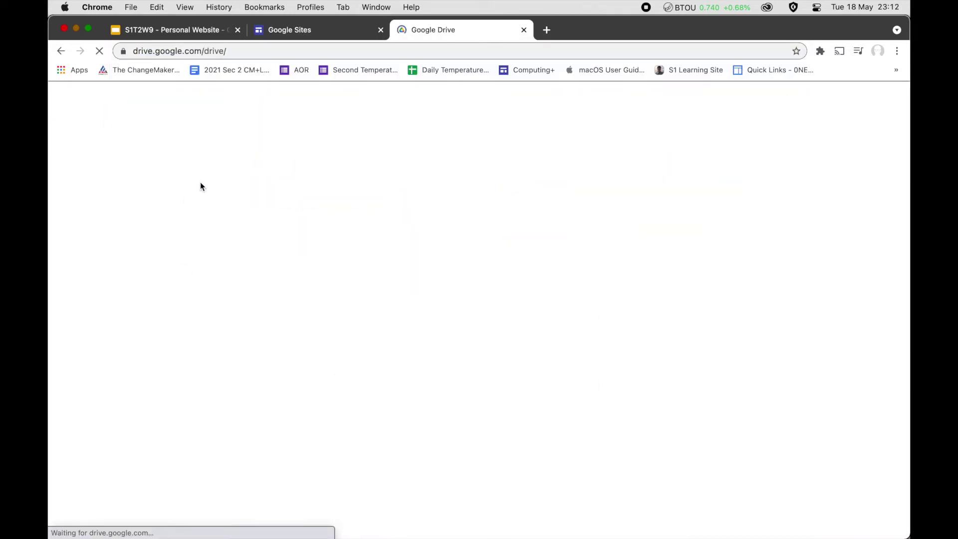
pyautogui.scroll(-7, 392, 346)
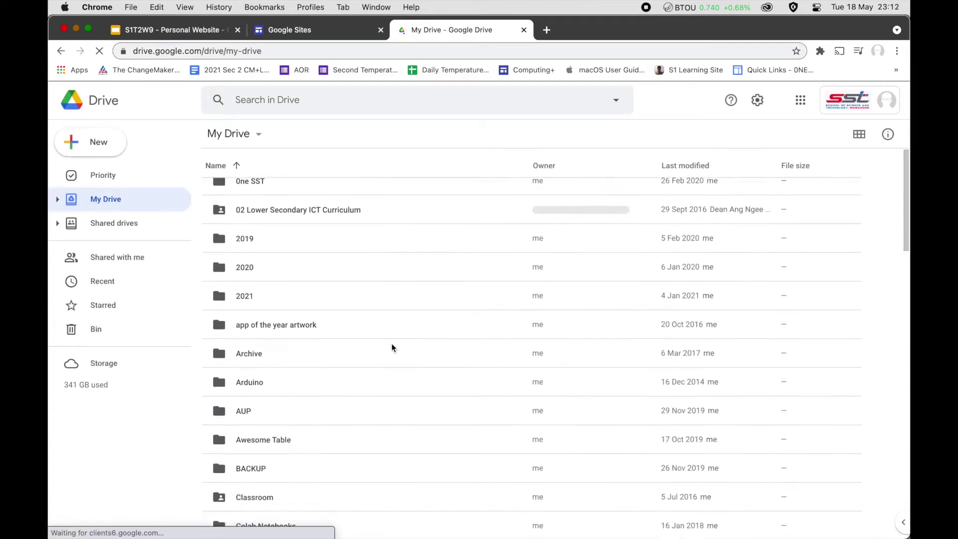
pyautogui.scroll(-1, 392, 348)
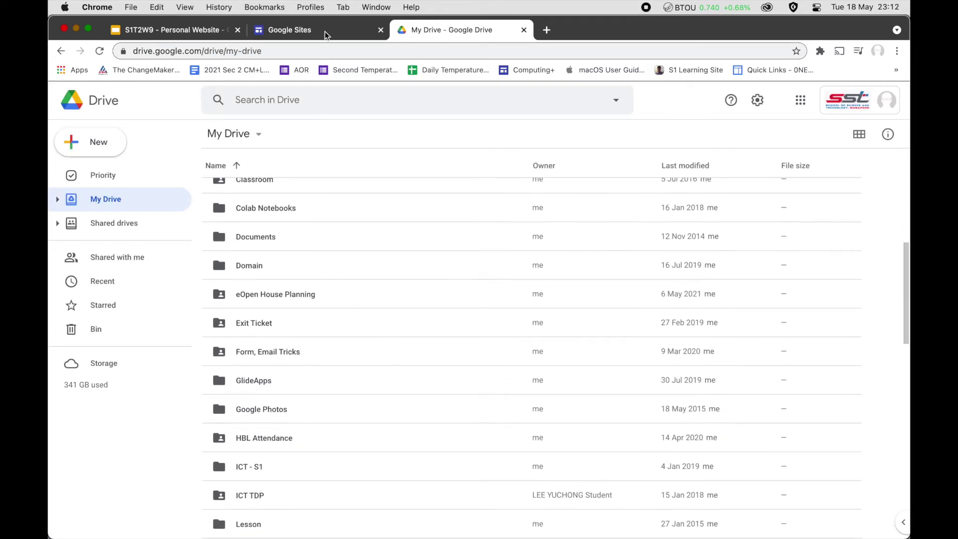
pyautogui.scroll(-15, 402, 263)
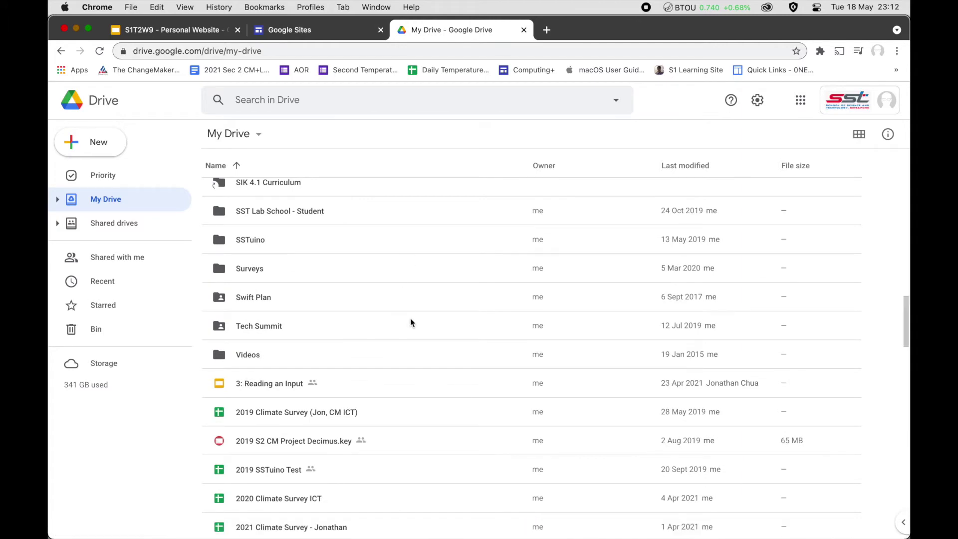
pyautogui.scroll(-15, 410, 318)
pyautogui.scroll(-7, 410, 318)
pyautogui.scroll(-3, 410, 318)
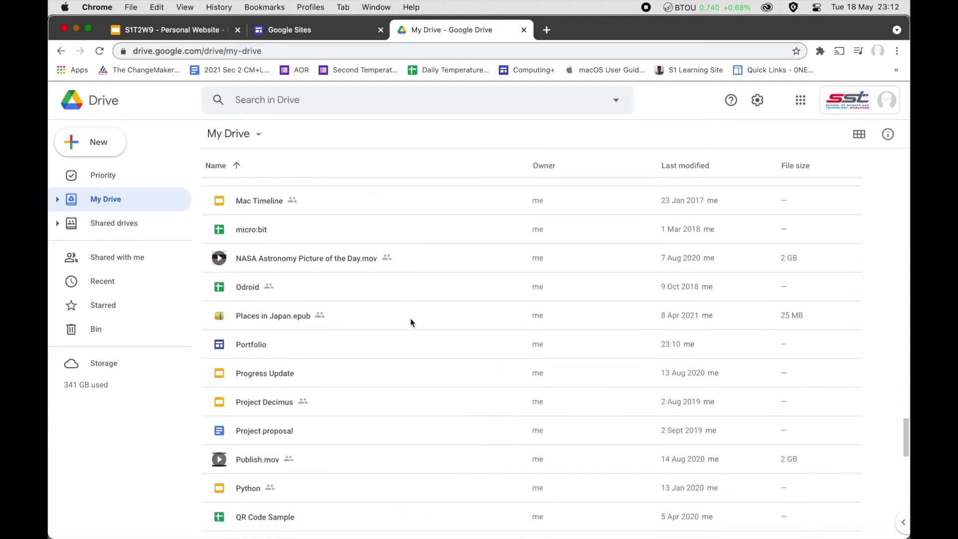
pyautogui.click(296, 345)
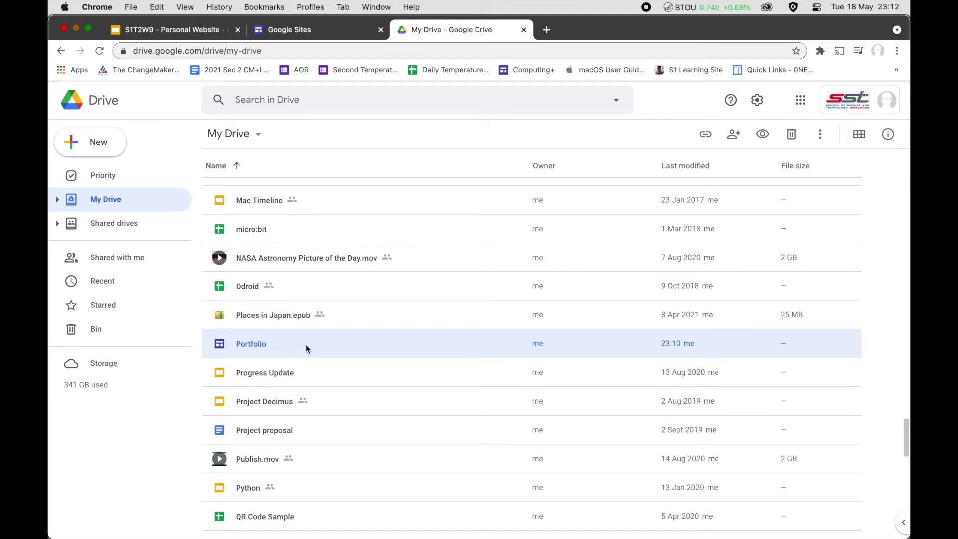
pyautogui.scroll(1, 307, 345)
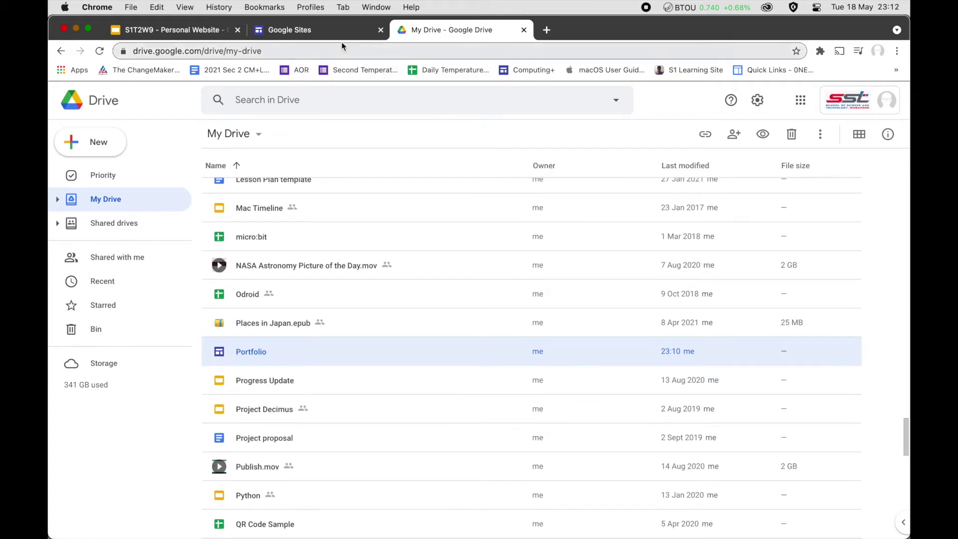
pyautogui.rightClick(305, 353)
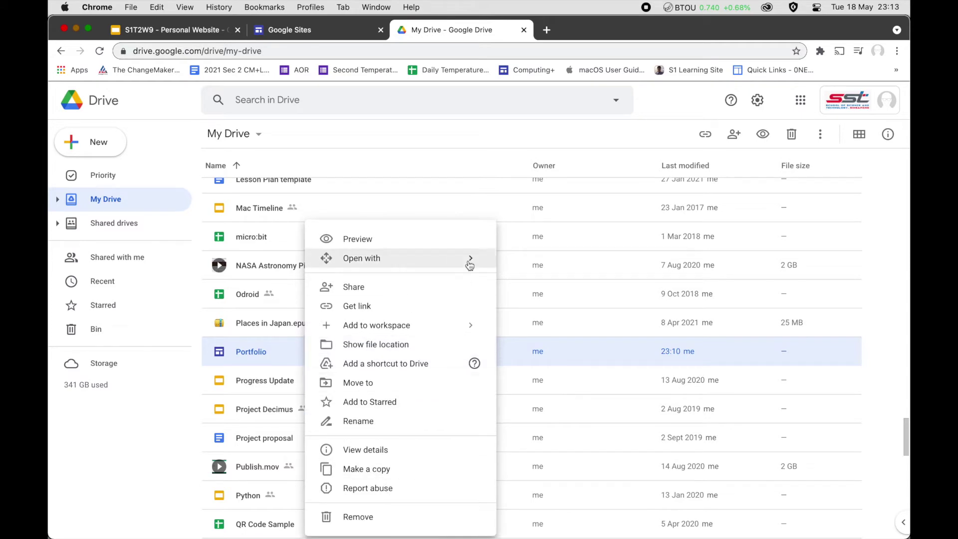
# - Remove the Portfolio site from the recent sites in Google Sites, and check My Drive before closing Drive
pyautogui.click(339, 29)
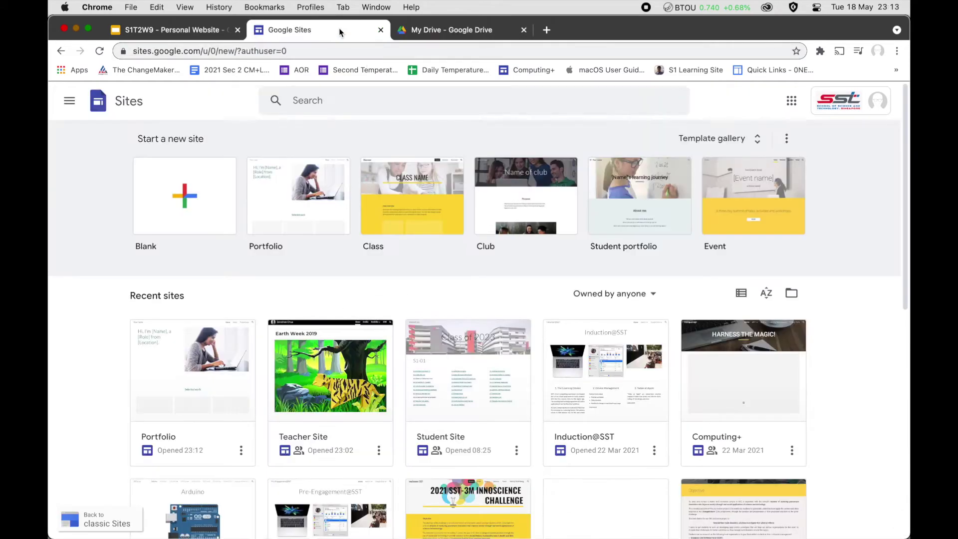
pyautogui.click(241, 450)
pyautogui.click(266, 408)
pyautogui.click(668, 348)
pyautogui.click(442, 31)
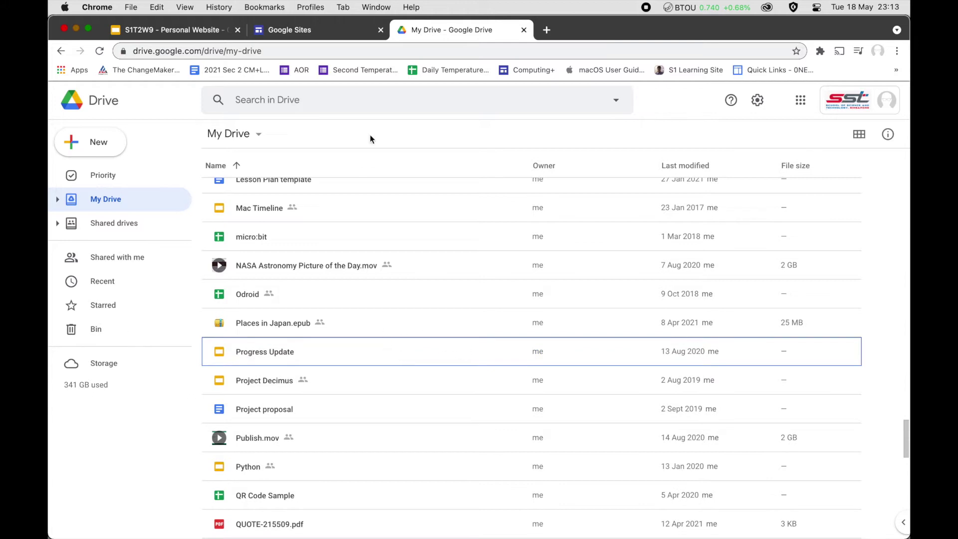
pyautogui.click(524, 30)
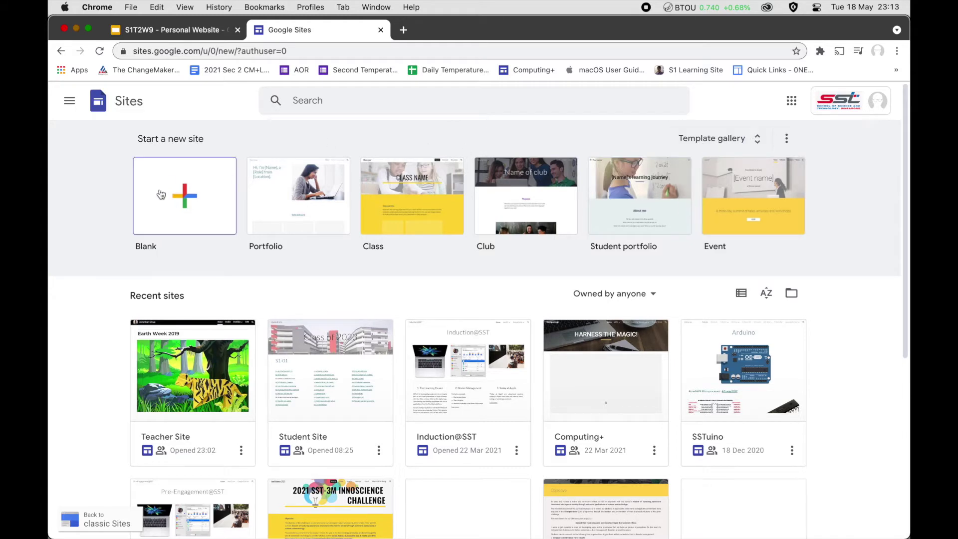
# - Create a blank site and enter the site owner's full name as its document name
pyautogui.click(193, 198)
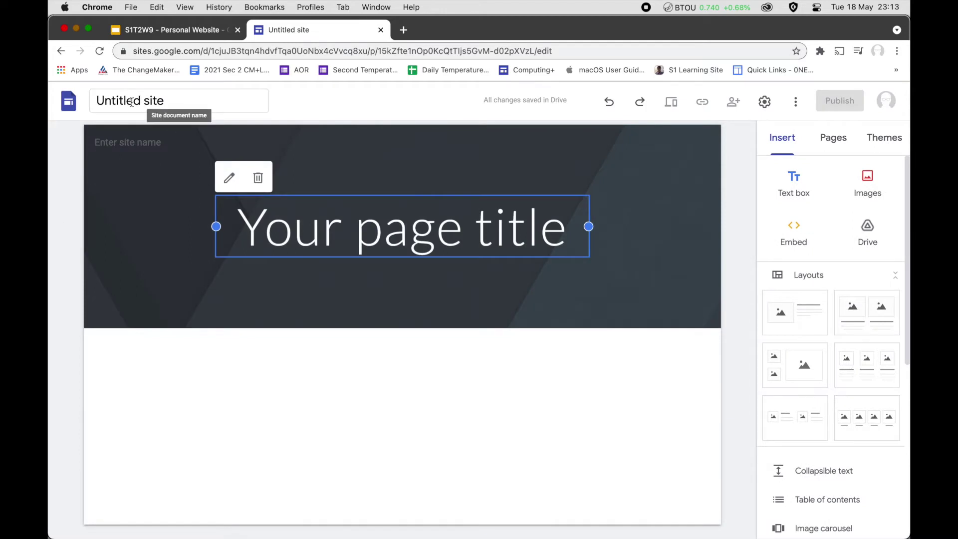
pyautogui.click(132, 101)
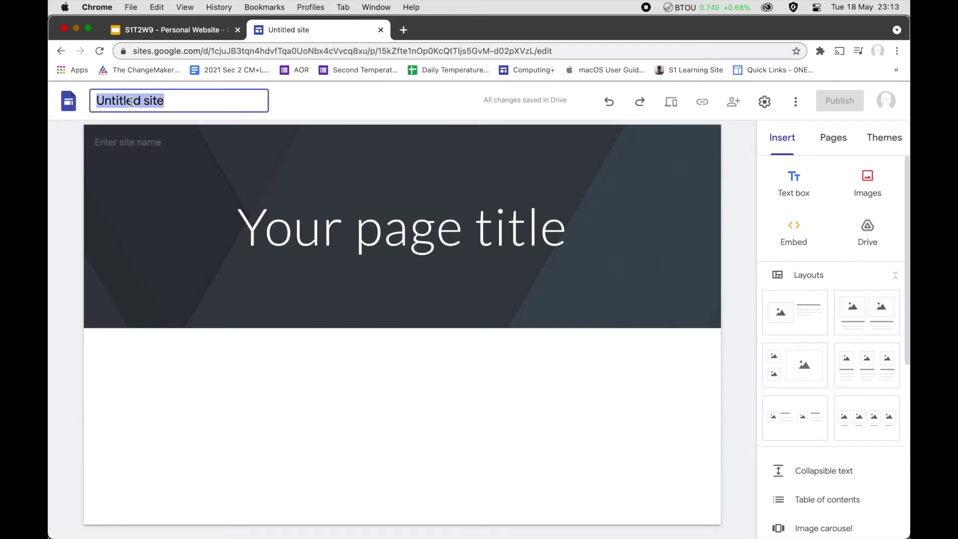
pyautogui.write('J')
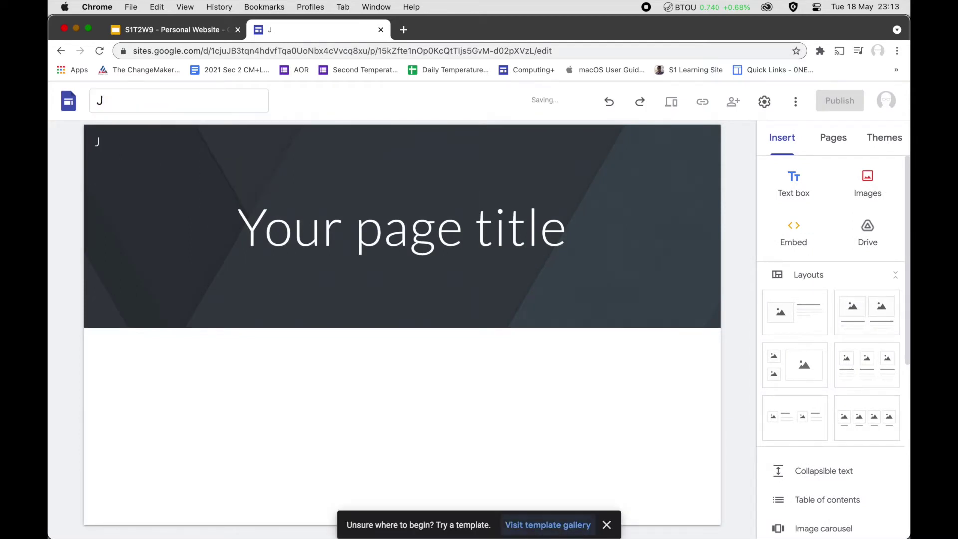
pyautogui.click(123, 97)
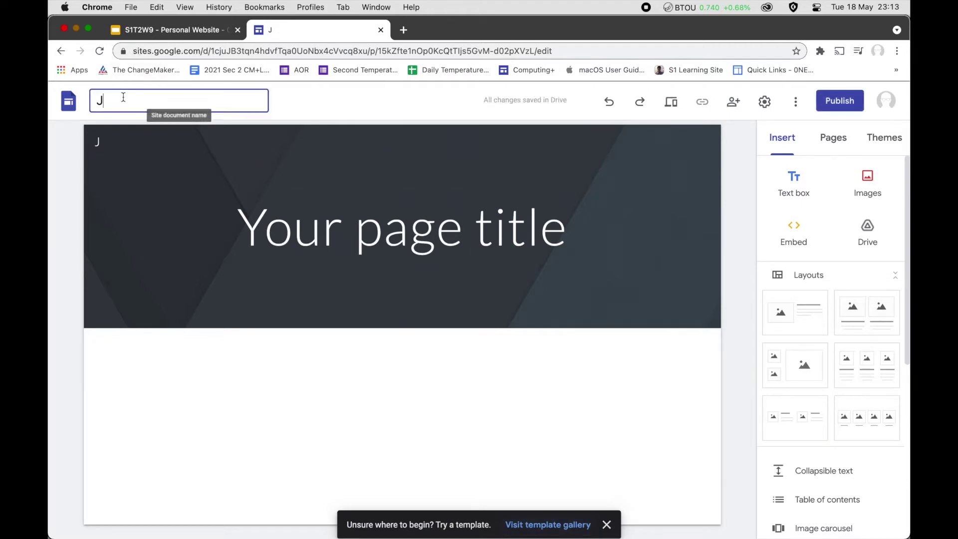
pyautogui.write('ohn Doe')
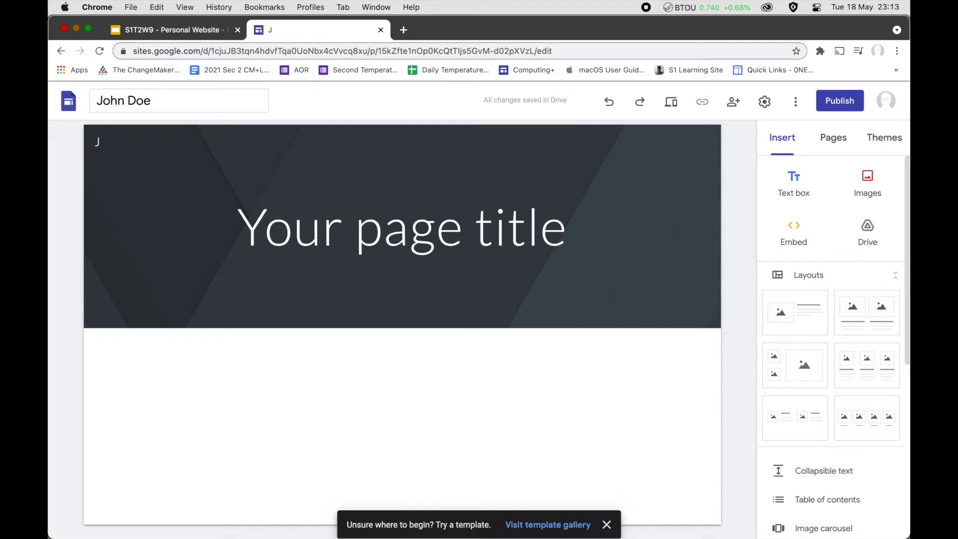
# - Complete the site name in the page header with the owner's full name
pyautogui.click(119, 144)
pyautogui.write('ohn Doe')
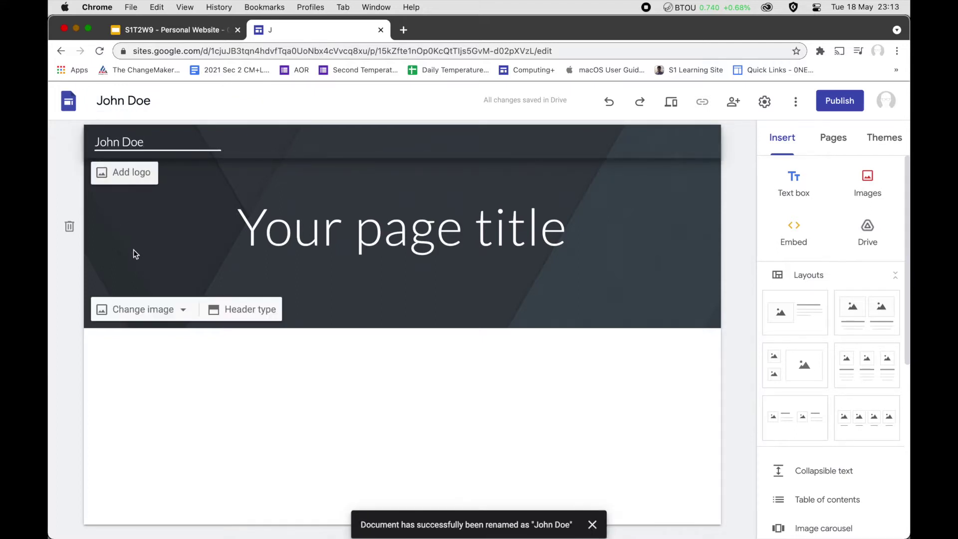
pyautogui.click(134, 254)
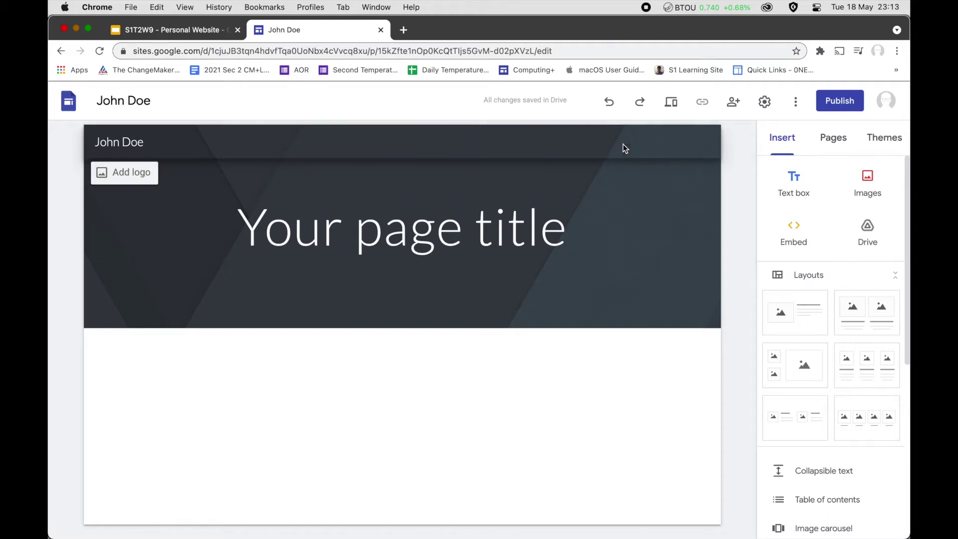
# - Preview the site in the tablet and phone layouts, and return to the editor
pyautogui.click(672, 103)
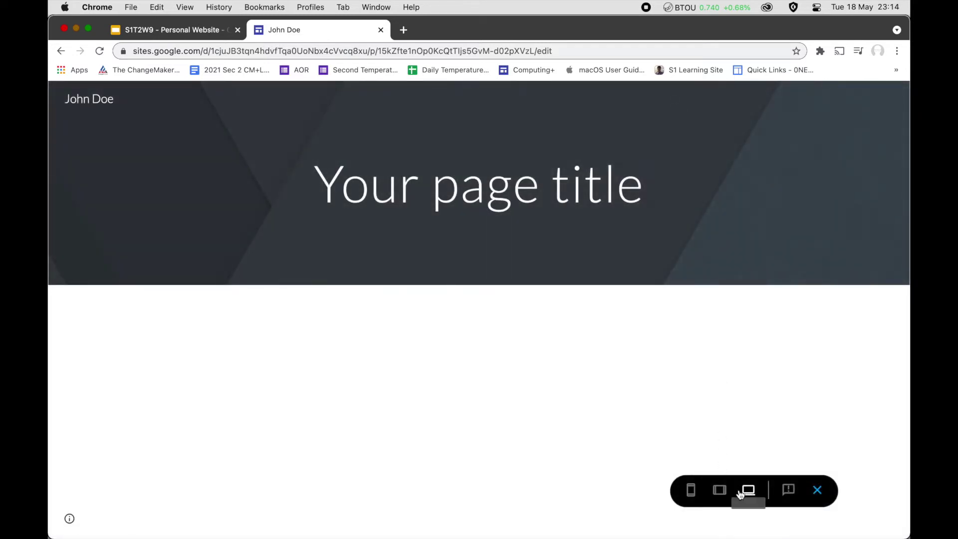
pyautogui.click(722, 491)
pyautogui.click(697, 492)
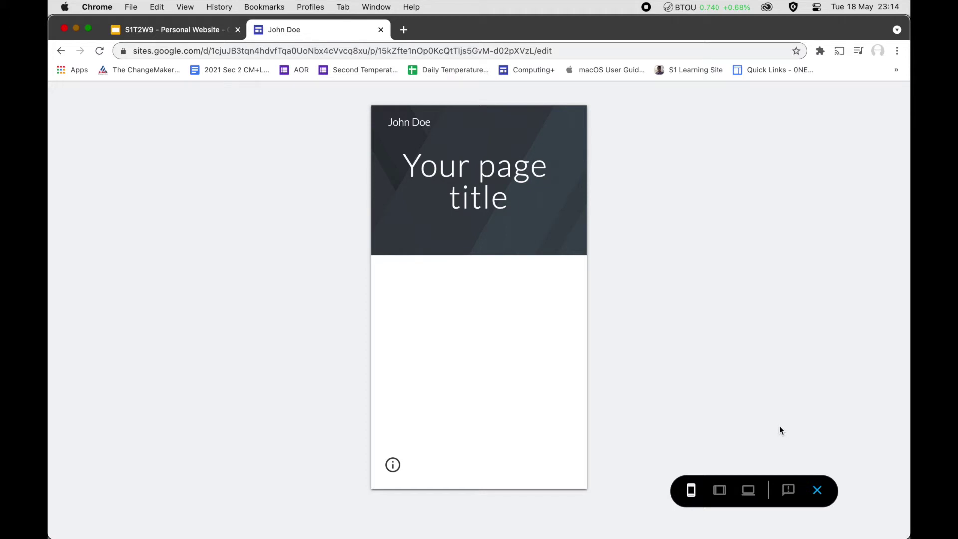
pyautogui.click(820, 495)
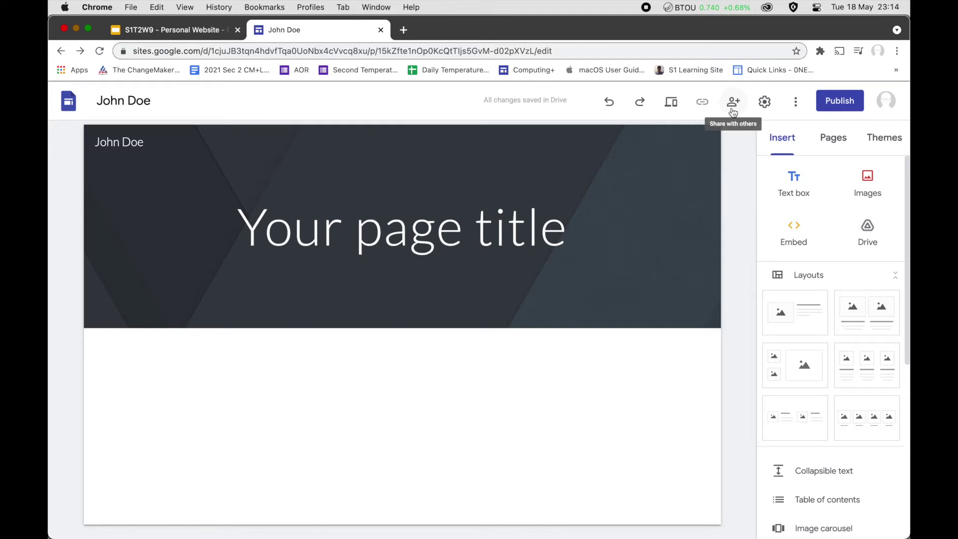
# - Open the site settings, try the alternative navigation mode, and restore the mode to Top
pyautogui.click(766, 104)
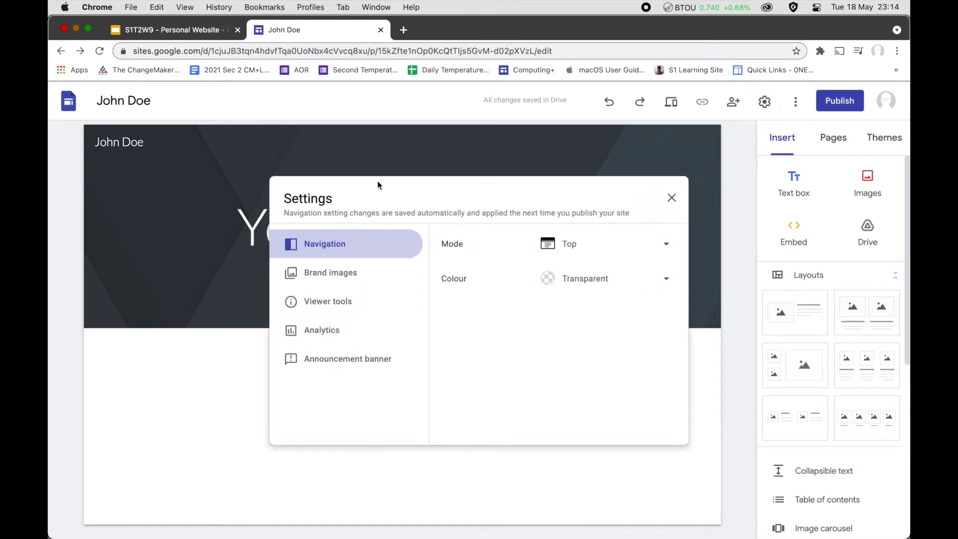
pyautogui.click(602, 244)
pyautogui.click(575, 282)
pyautogui.click(569, 243)
pyautogui.click(567, 219)
# - Review the Brand images, Analytics, Viewer tools and Announcement banner settings, and close the site settings
pyautogui.click(346, 274)
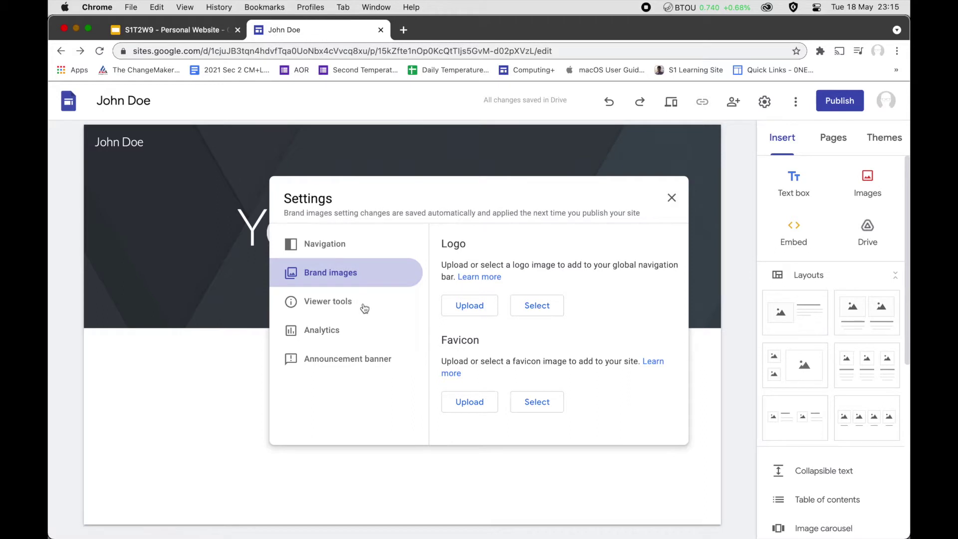
pyautogui.click(340, 329)
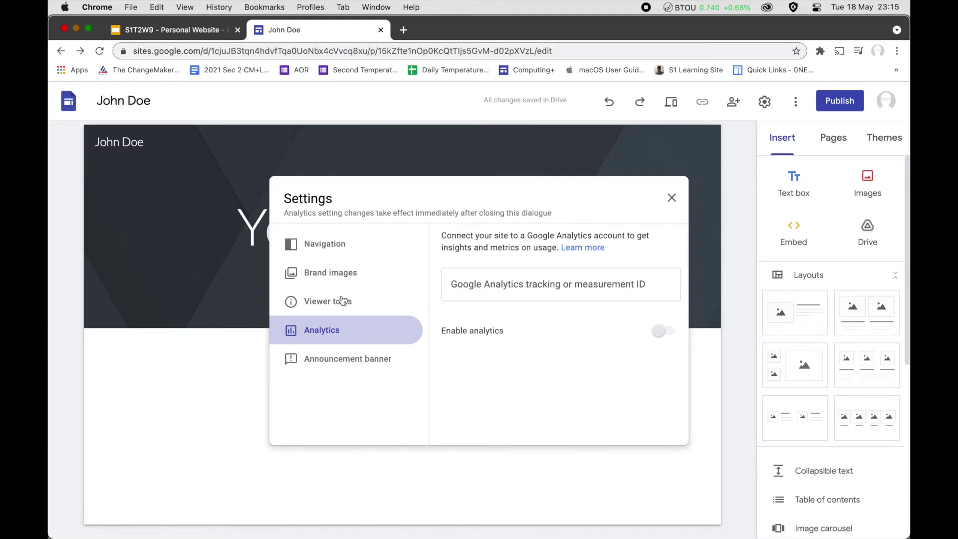
pyautogui.click(352, 301)
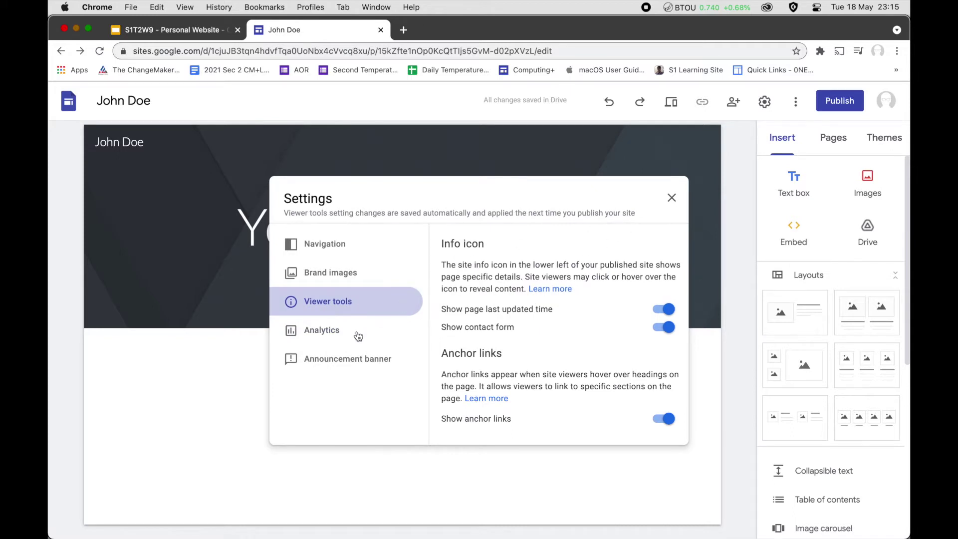
pyautogui.click(354, 359)
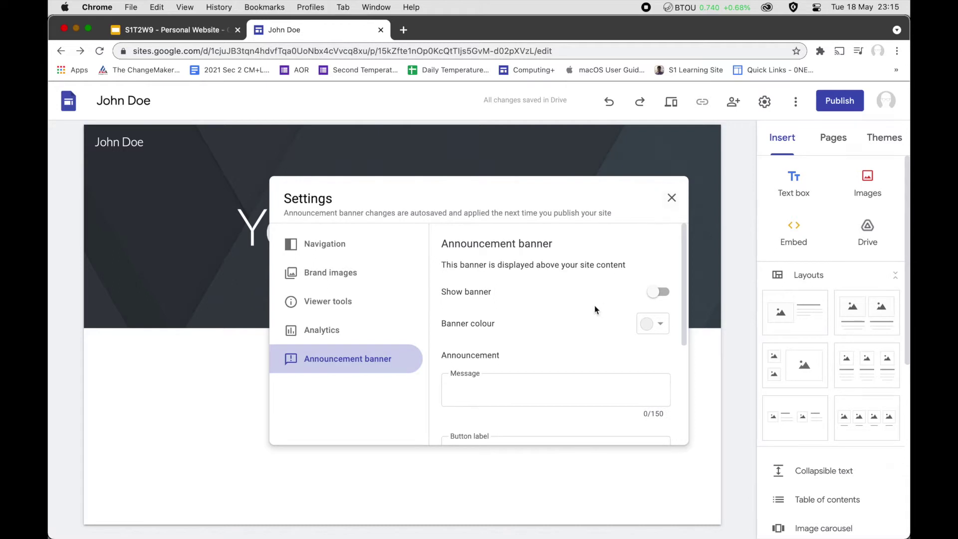
pyautogui.scroll(-3, 594, 307)
pyautogui.scroll(3, 594, 305)
pyautogui.scroll(-5, 595, 304)
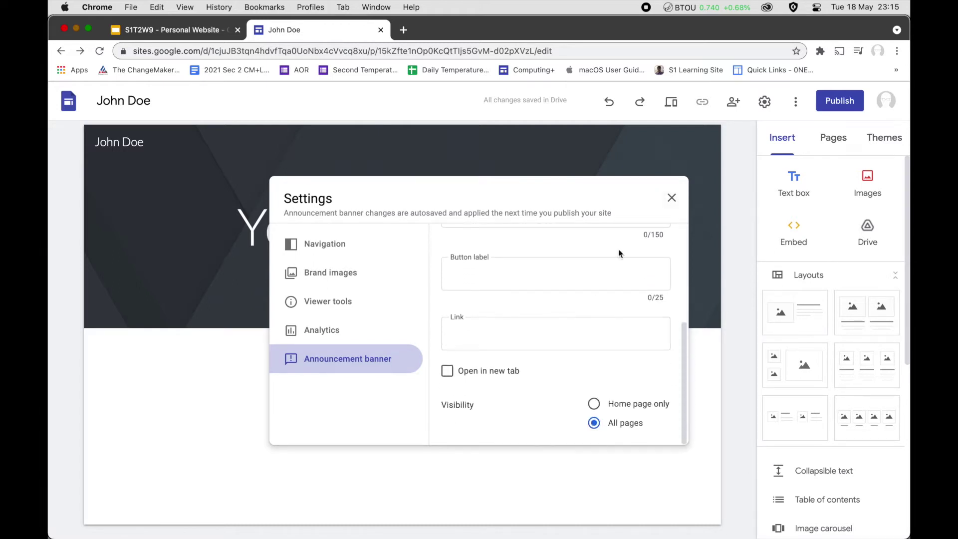
pyautogui.click(671, 198)
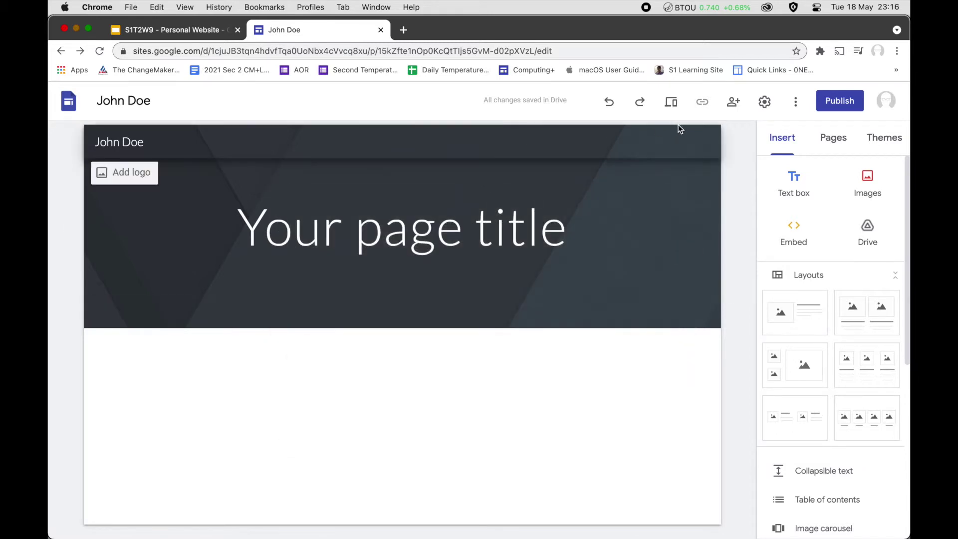
# - Look over the site's additional options such as version history and duplication, and highlight the editor's web address
pyautogui.click(797, 108)
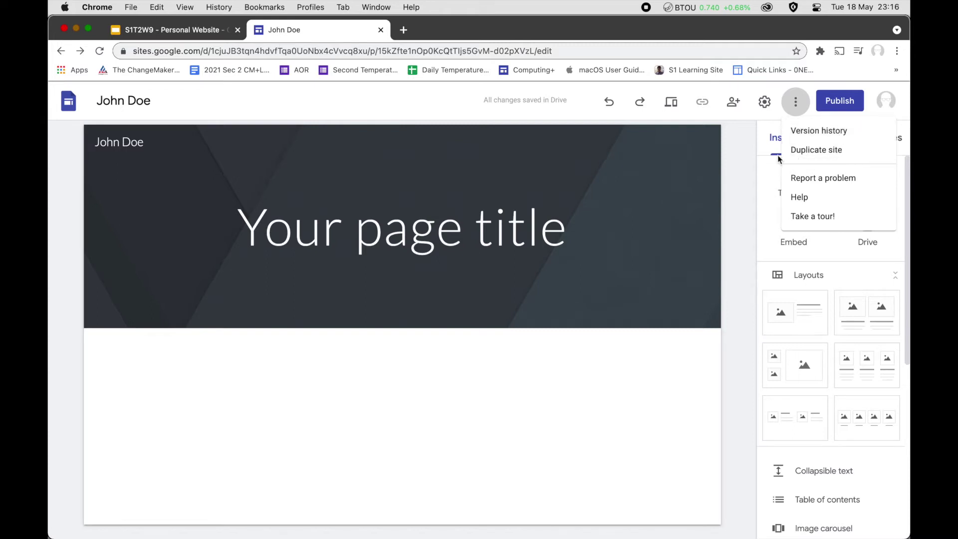
pyautogui.click(756, 176)
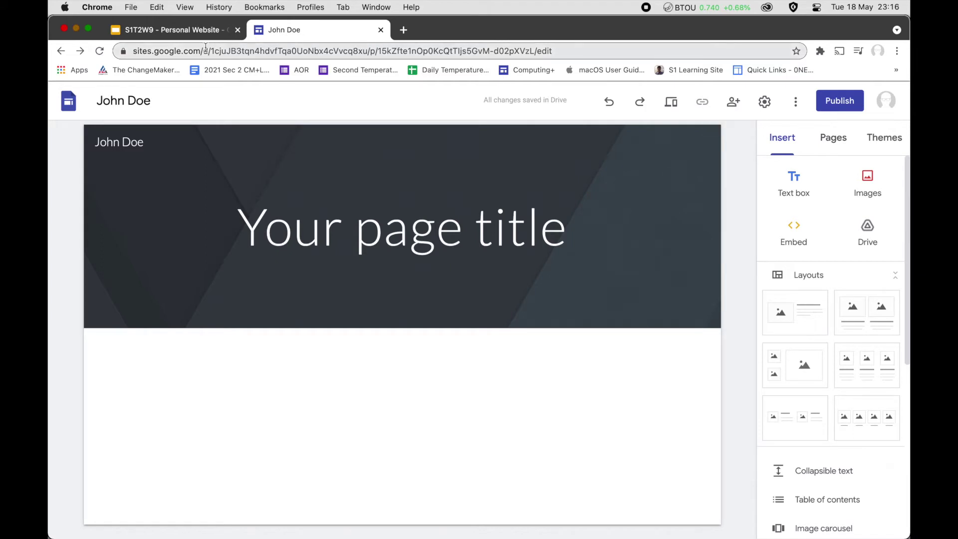
pyautogui.click(144, 51)
pyautogui.doubleClick(144, 51)
pyautogui.tripleClick(181, 50)
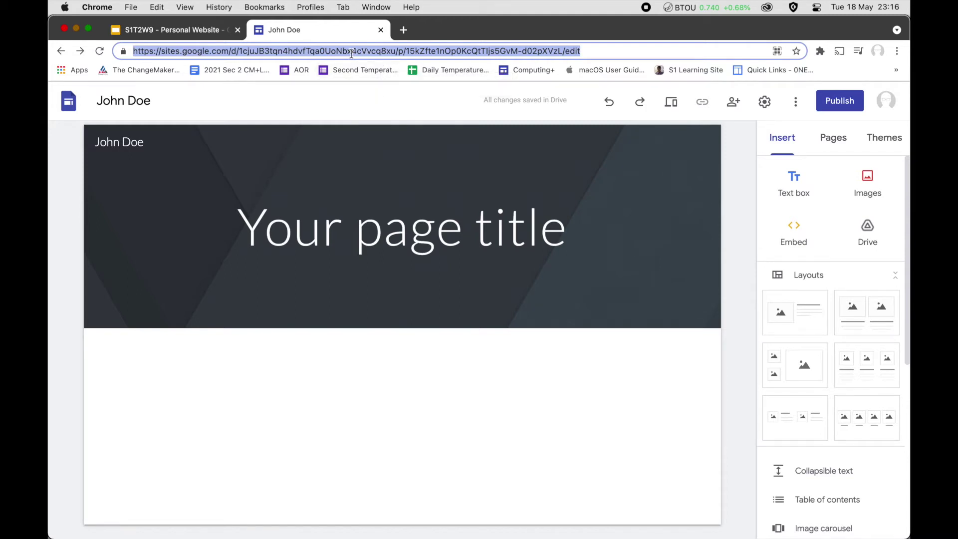
pyautogui.click(739, 163)
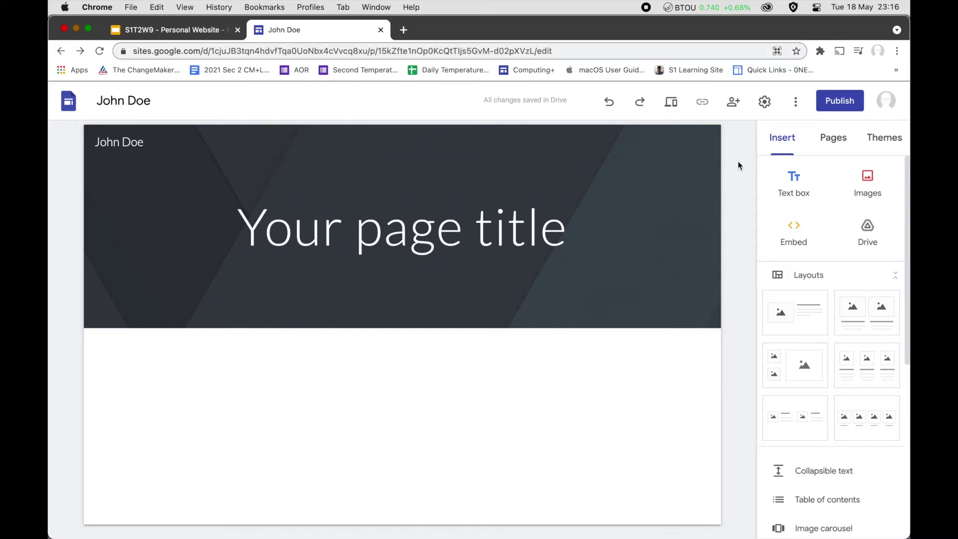
# - Open the site's publishing options and examine the proposed web address and the full URL it forms
pyautogui.click(838, 102)
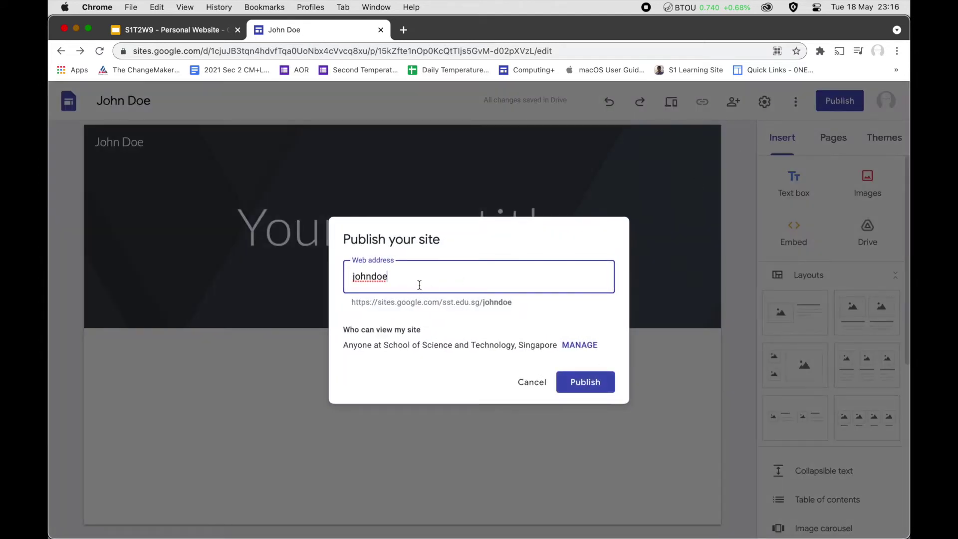
pyautogui.doubleClick(374, 279)
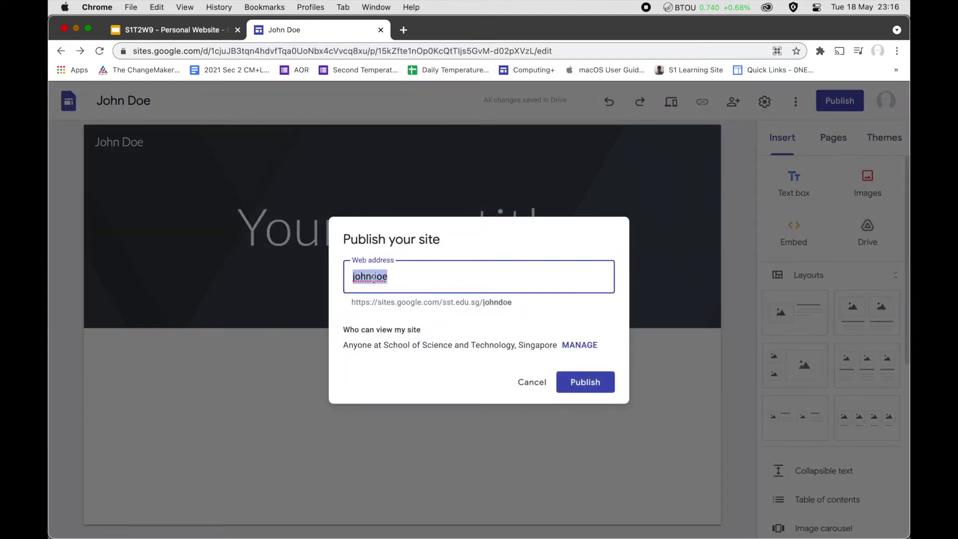
pyautogui.click(375, 277)
pyautogui.click(394, 276)
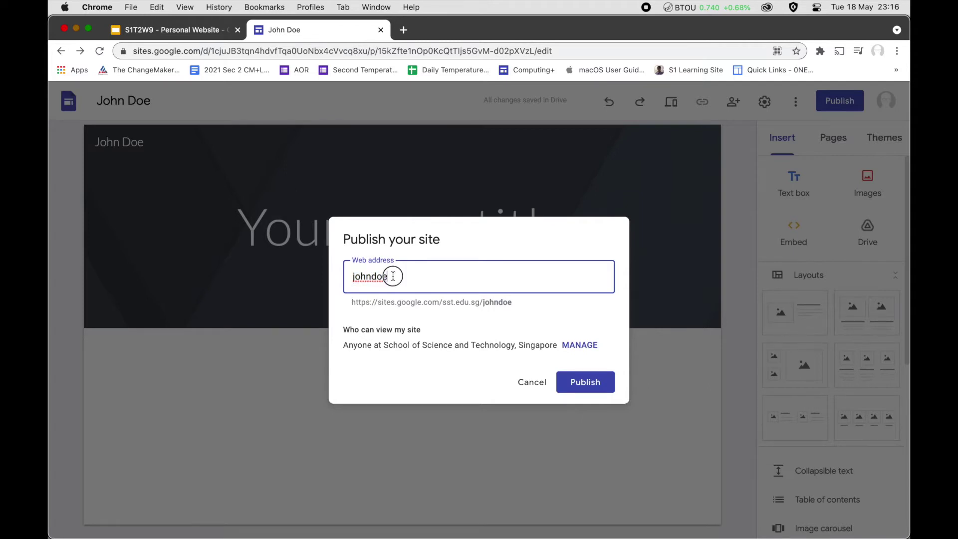
pyautogui.moveTo(390, 276); pyautogui.dragTo(351, 277)
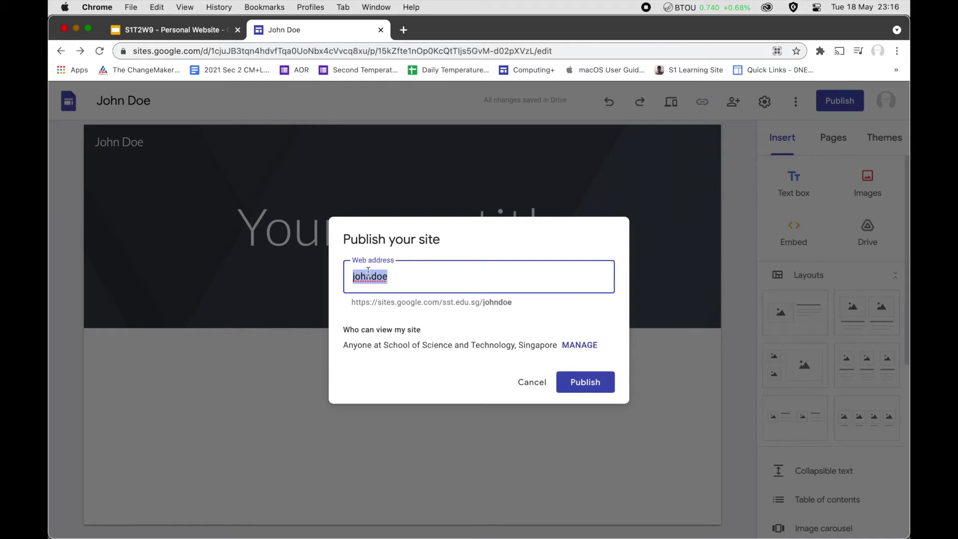
pyautogui.click(358, 309)
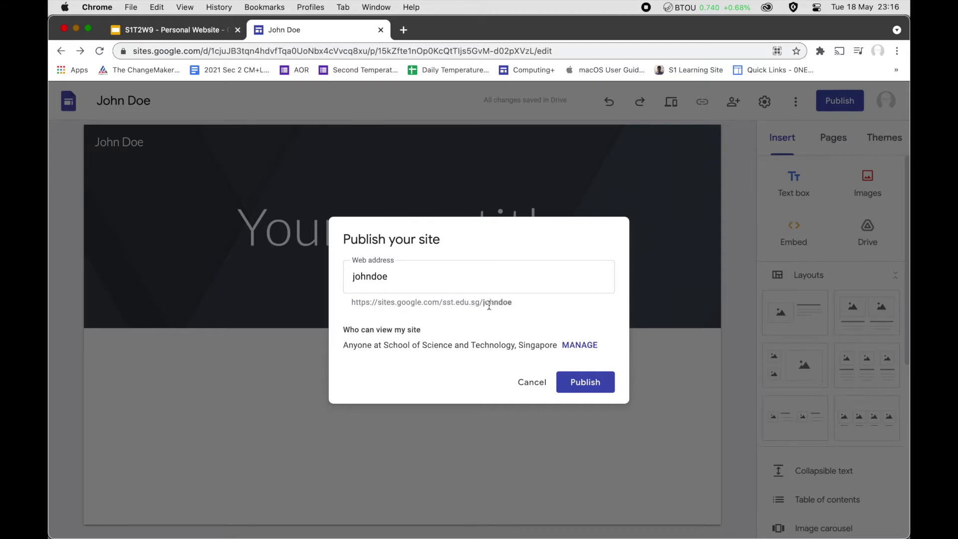
pyautogui.click(469, 201)
# - Set the published site's link access to Public and publish the site under the proposed web address
pyautogui.click(579, 346)
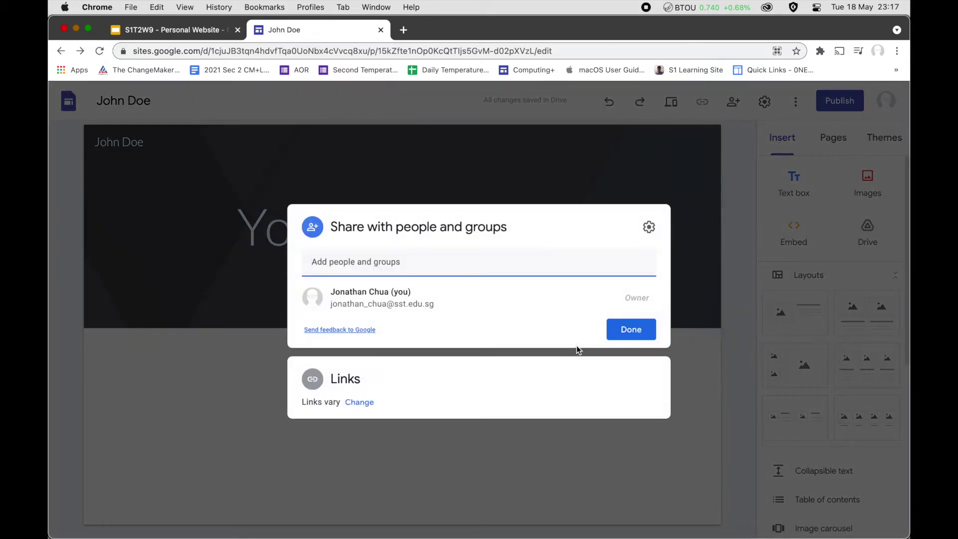
pyautogui.click(360, 404)
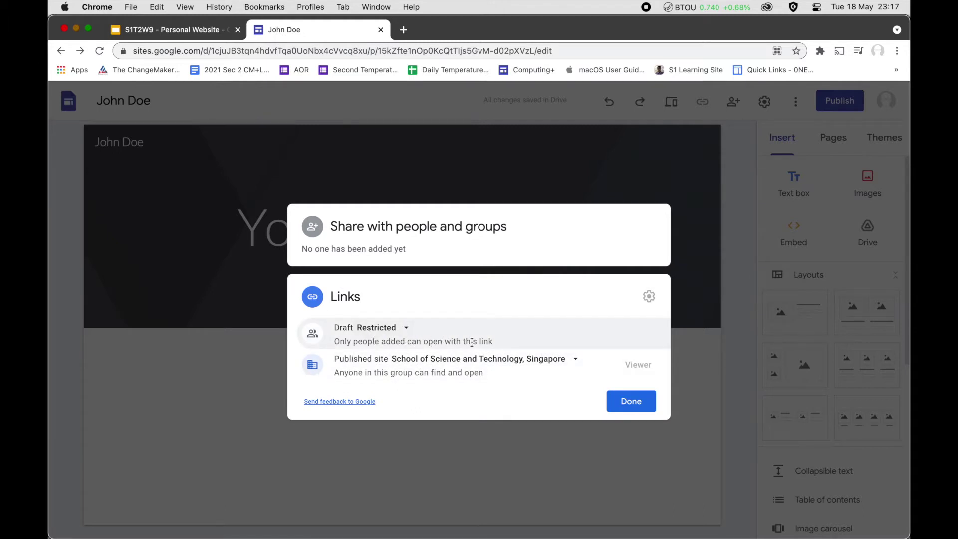
pyautogui.click(564, 366)
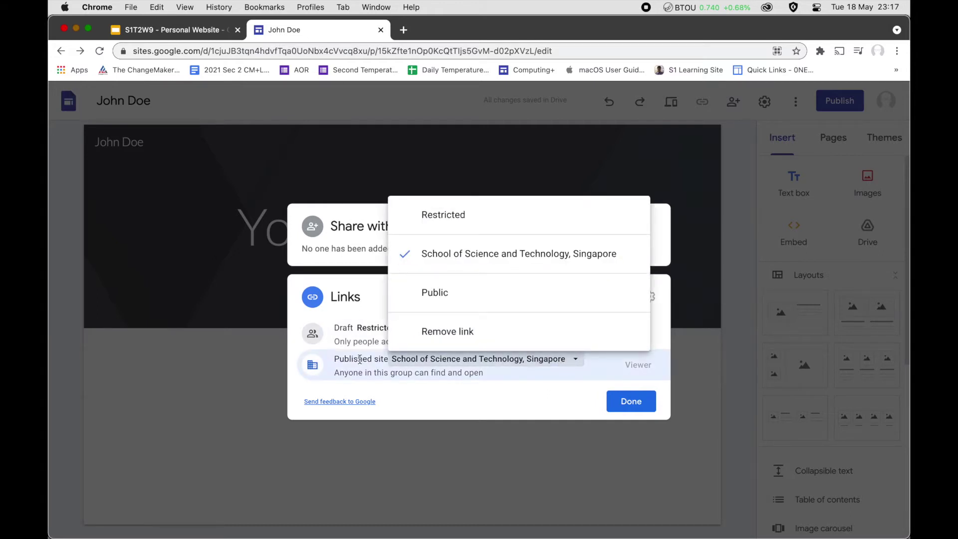
pyautogui.click(464, 294)
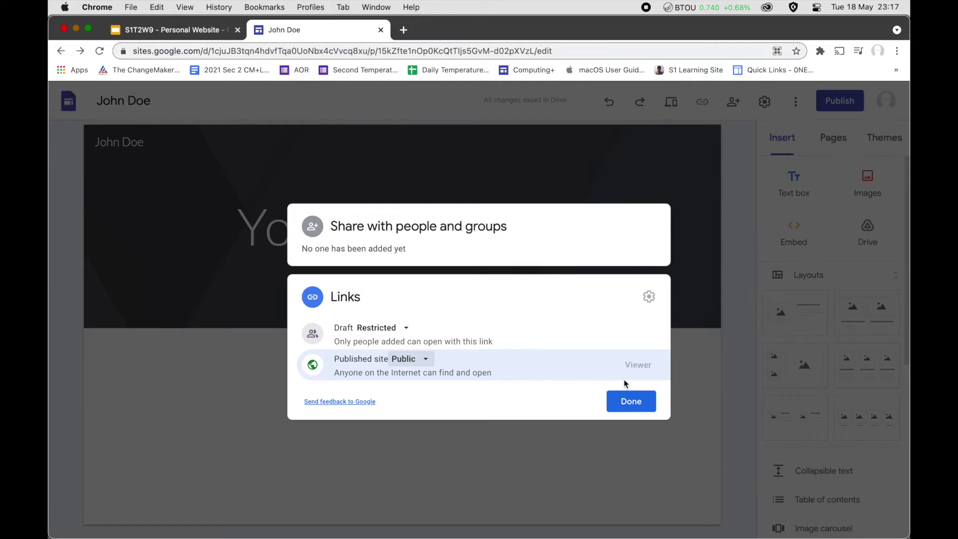
pyautogui.click(627, 405)
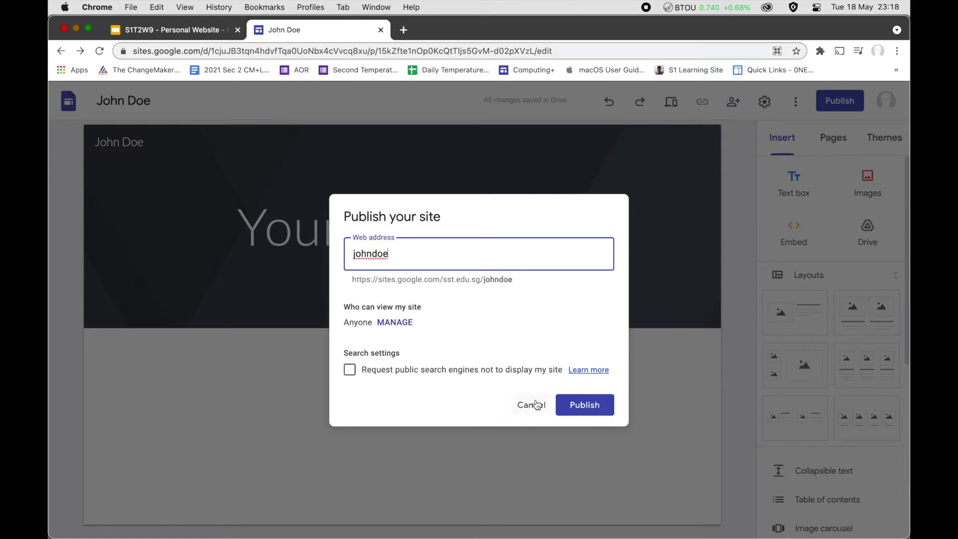
pyautogui.click(582, 405)
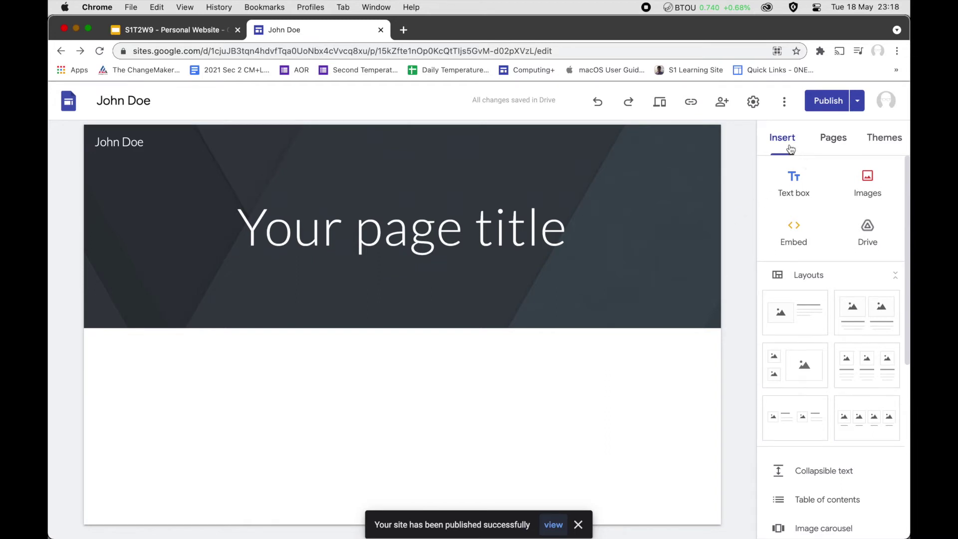
# - Look through the layouts and content elements that can be inserted, and view the site's page list
pyautogui.scroll(-5, 797, 260)
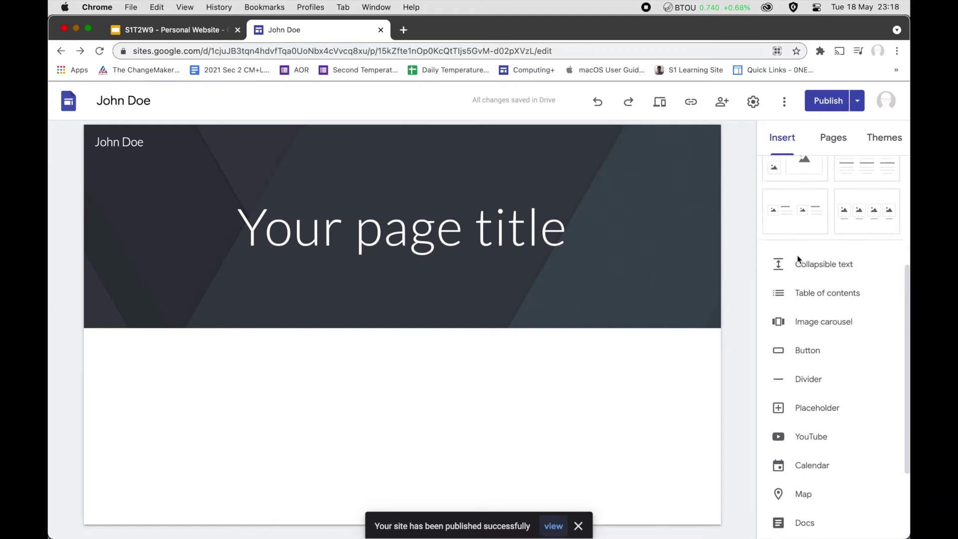
pyautogui.scroll(-3, 798, 260)
pyautogui.scroll(1, 798, 259)
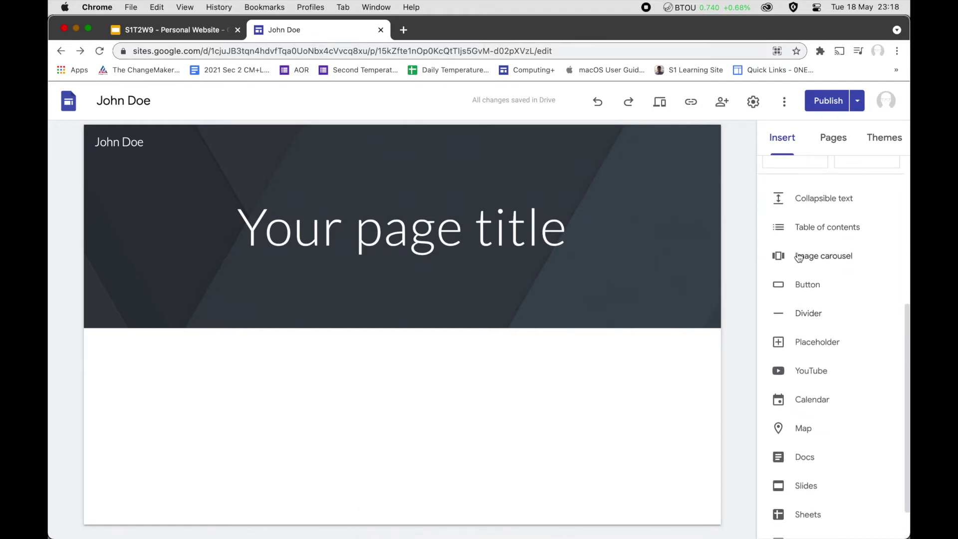
pyautogui.scroll(2, 812, 415)
pyautogui.scroll(5, 813, 415)
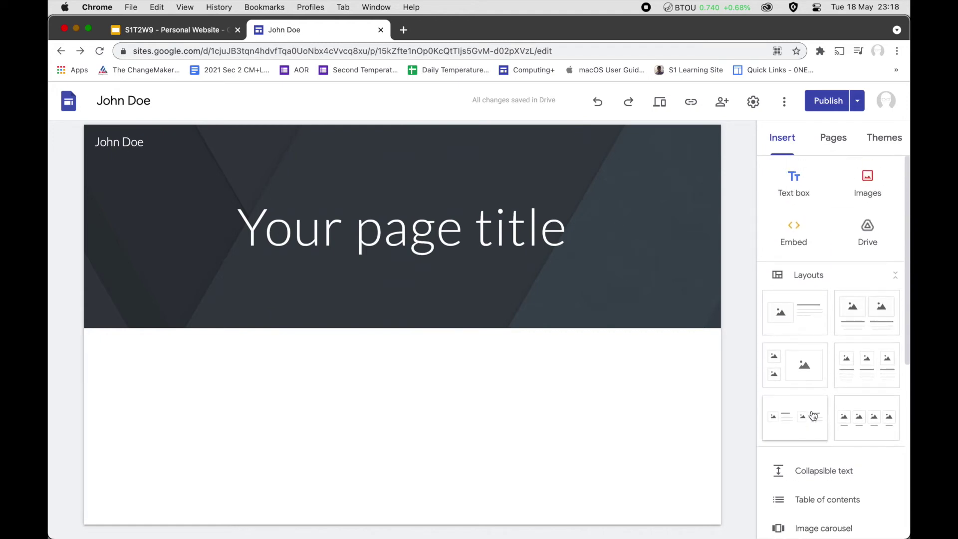
pyautogui.click(831, 140)
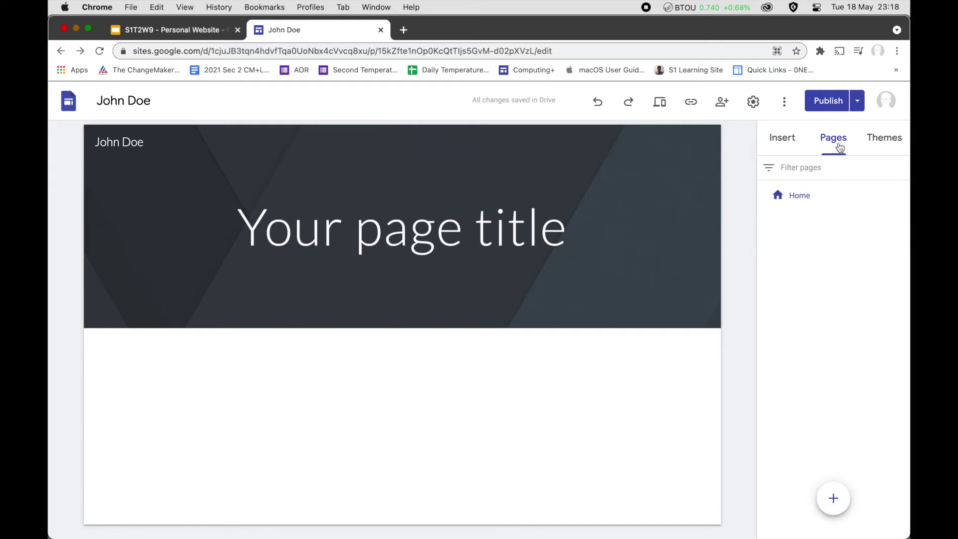
# - Set the Simple theme's font style to Heavy and its colour to black, look over the other themes, and return to the insertable elements
pyautogui.click(883, 142)
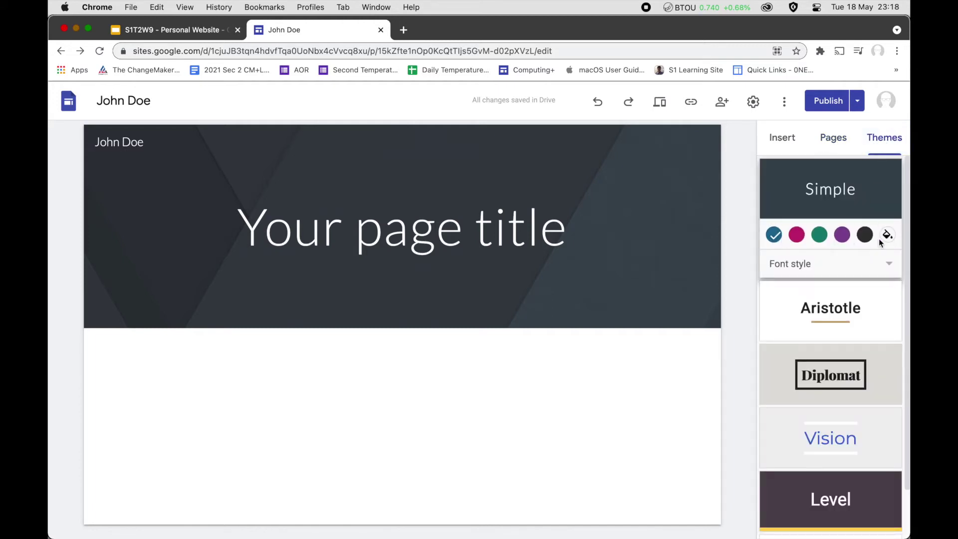
pyautogui.click(887, 264)
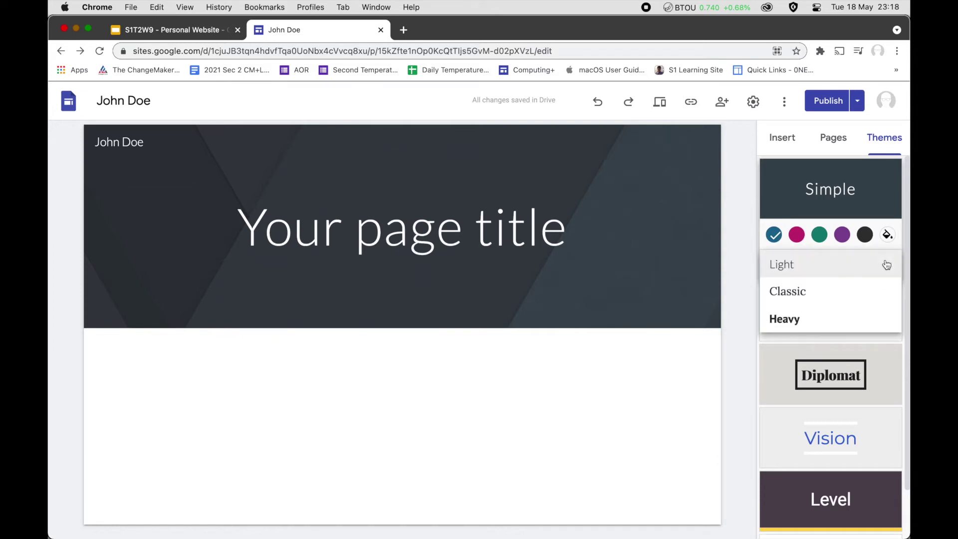
pyautogui.click(790, 324)
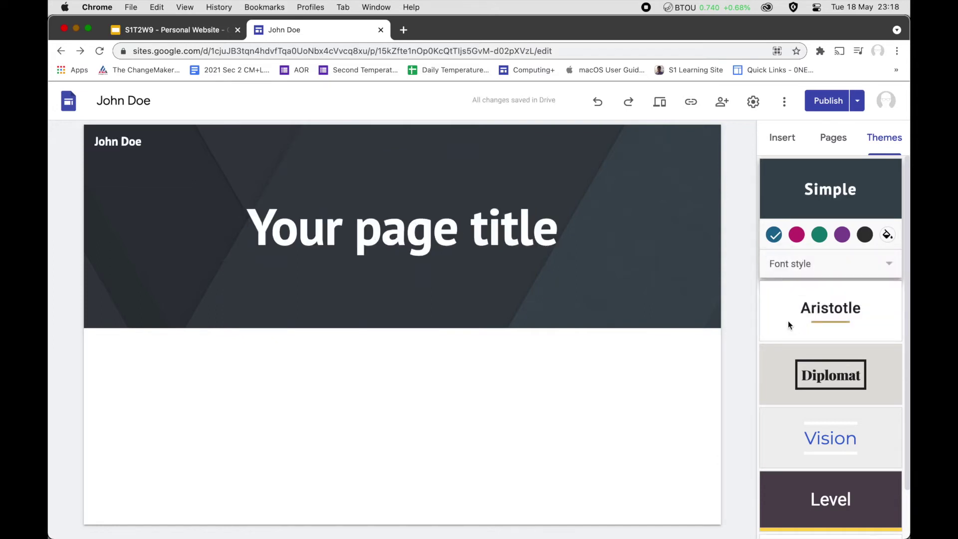
pyautogui.click(869, 236)
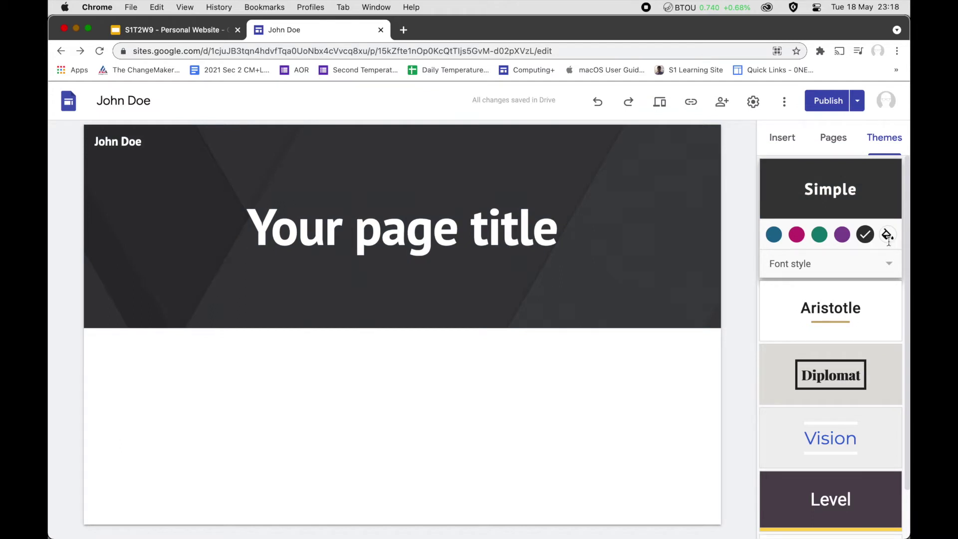
pyautogui.click(887, 235)
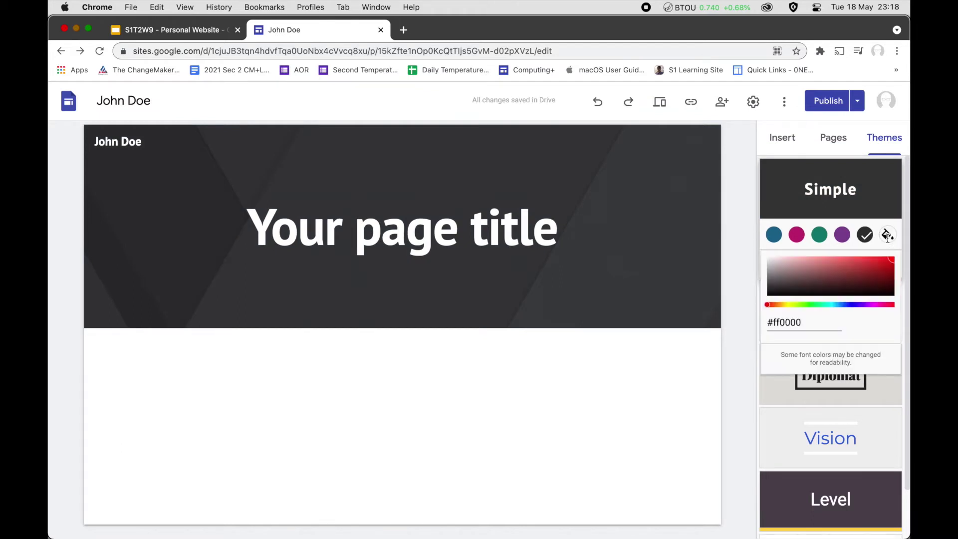
pyautogui.click(887, 234)
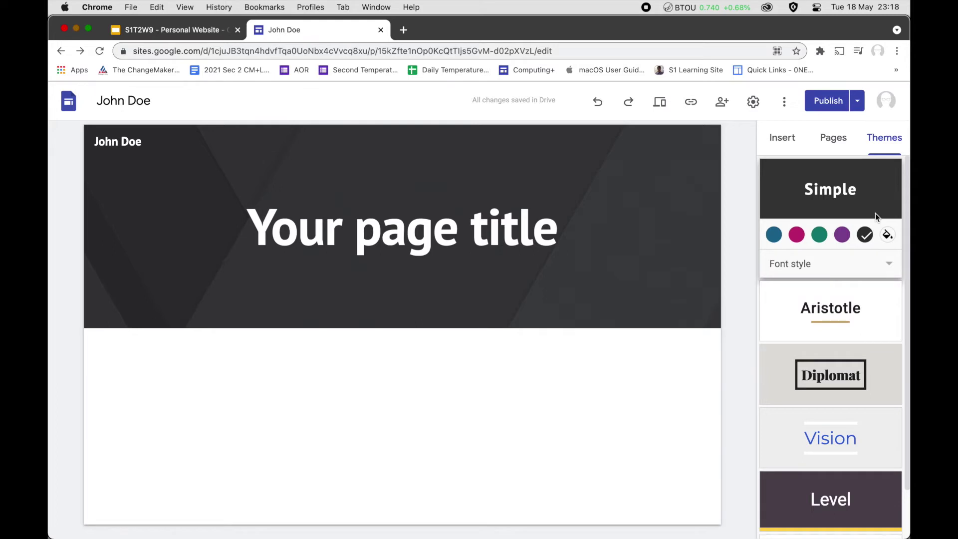
pyautogui.scroll(-2, 845, 360)
pyautogui.scroll(2, 845, 360)
pyautogui.click(785, 141)
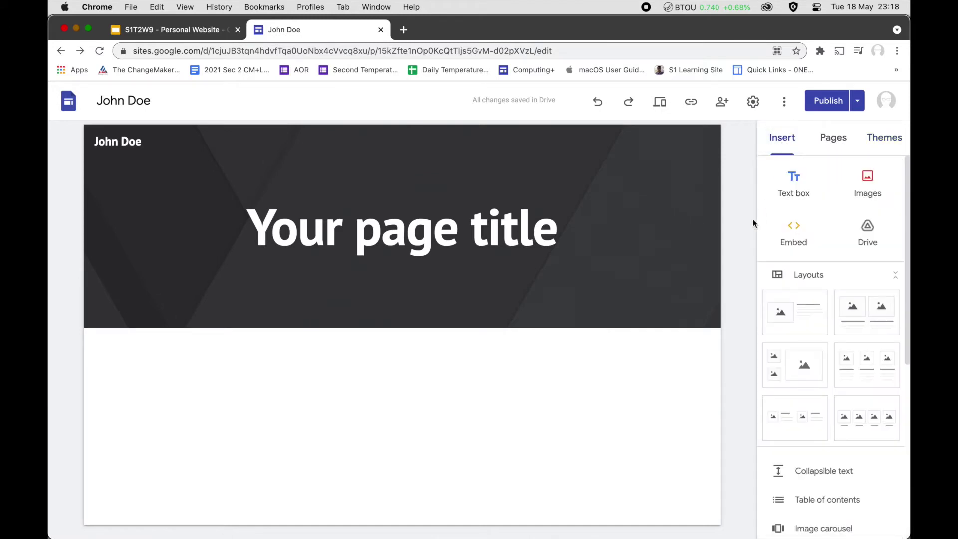
# - Delete the "Your page title" text box from the page header
pyautogui.moveTo(653, 238)
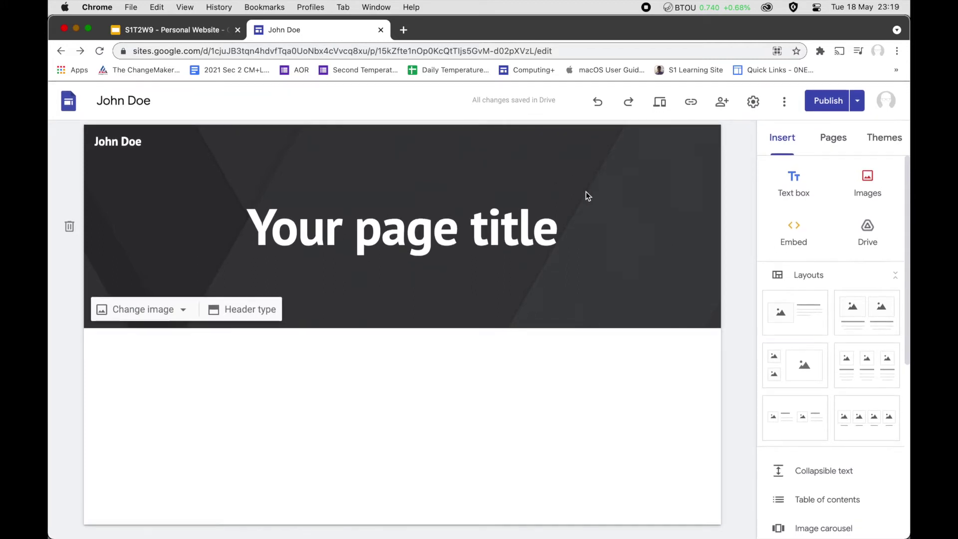
pyautogui.moveTo(291, 159)
pyautogui.click(278, 247)
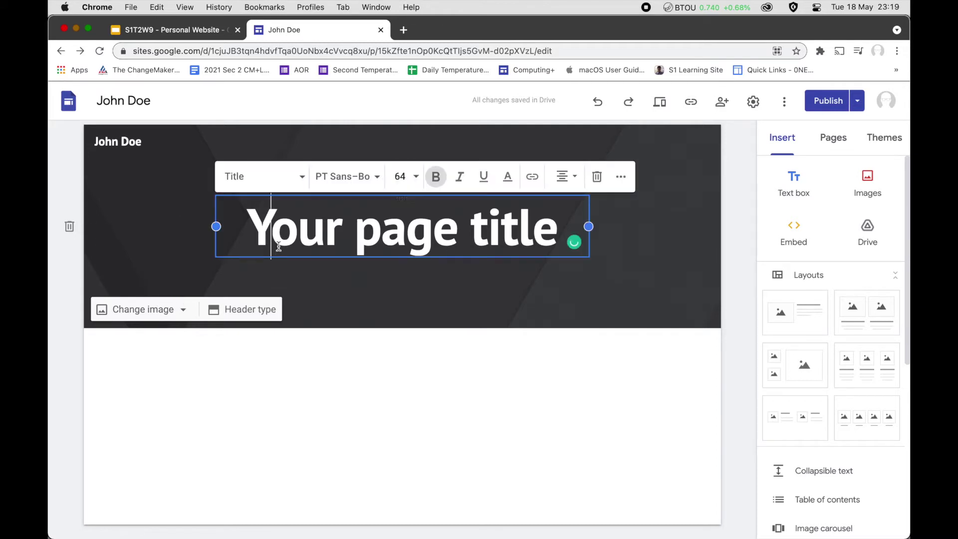
pyautogui.click(596, 178)
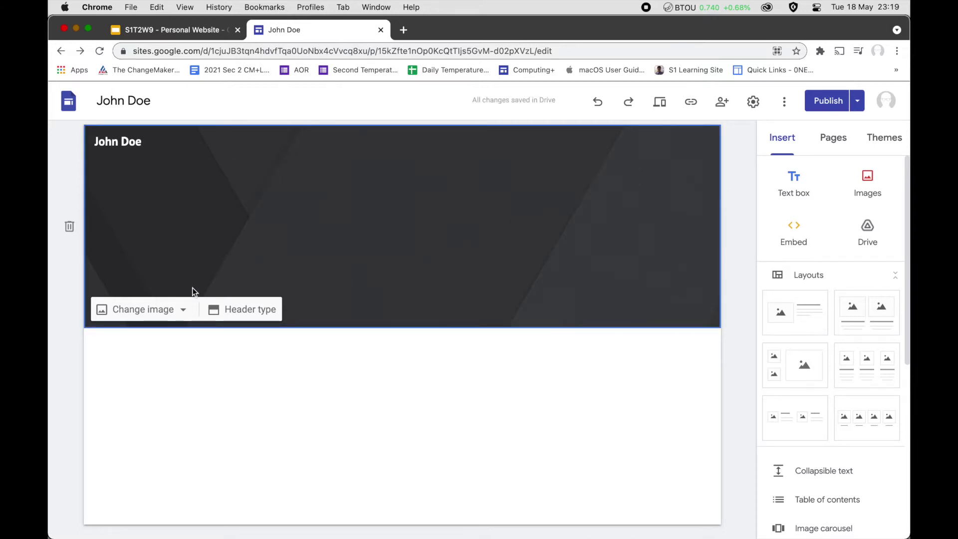
# - Review the available header types and delete the whole header section from the page
pyautogui.click(226, 310)
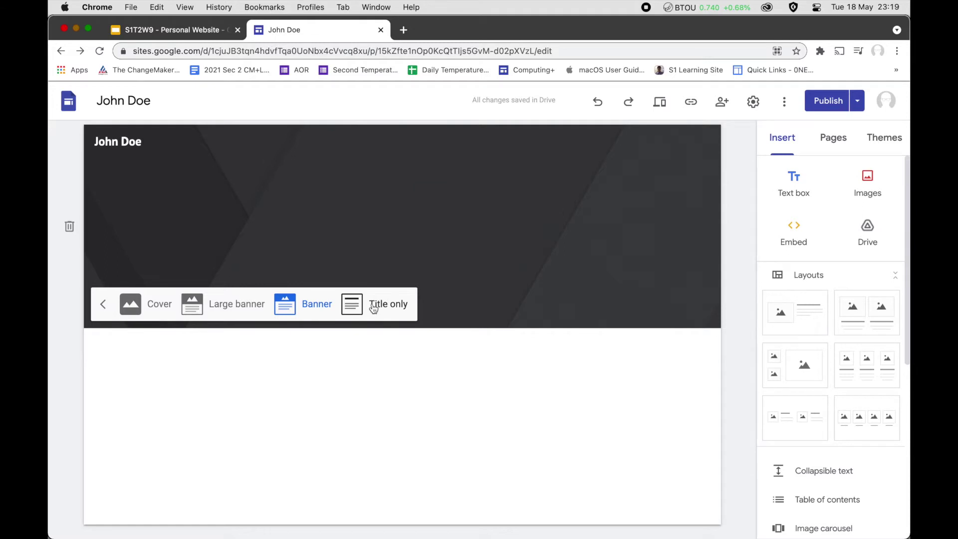
pyautogui.click(353, 240)
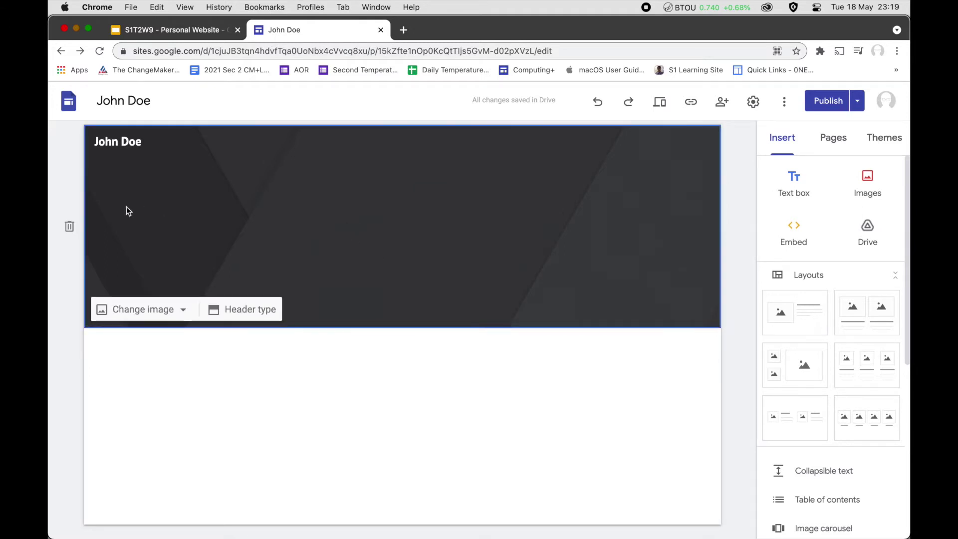
pyautogui.click(70, 225)
pyautogui.click(318, 237)
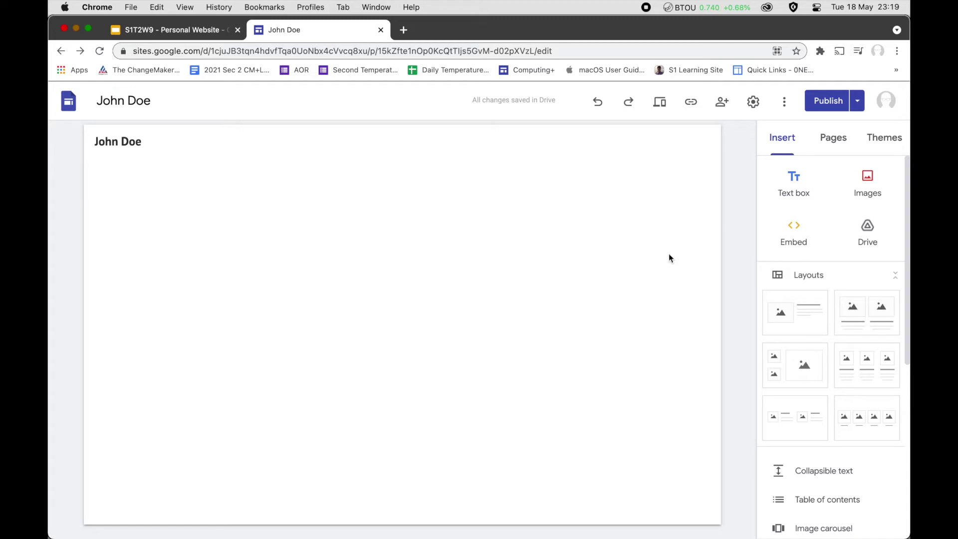
# - Examine the layouts and insertable elements, including the image carousel's image selection, without adding anything to the page
pyautogui.scroll(-3, 828, 322)
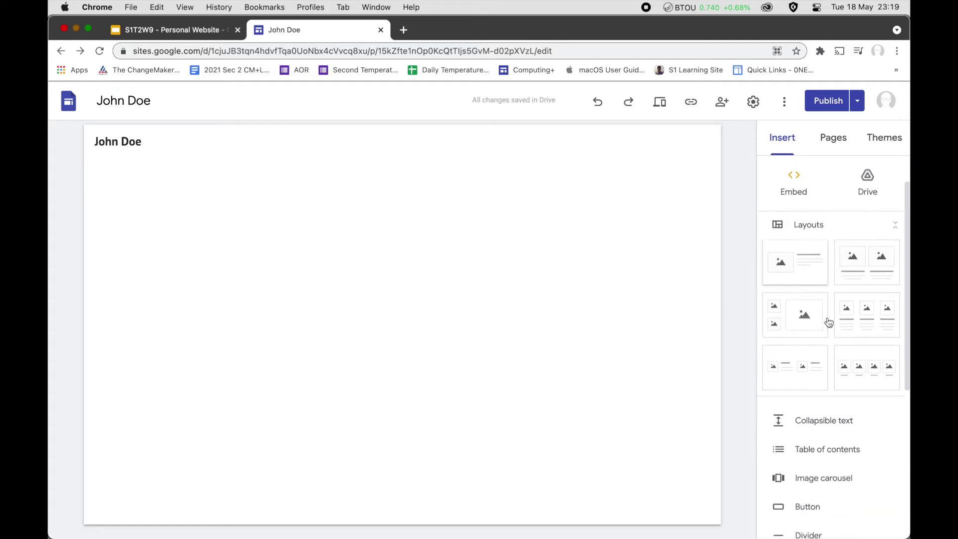
pyautogui.scroll(2, 829, 321)
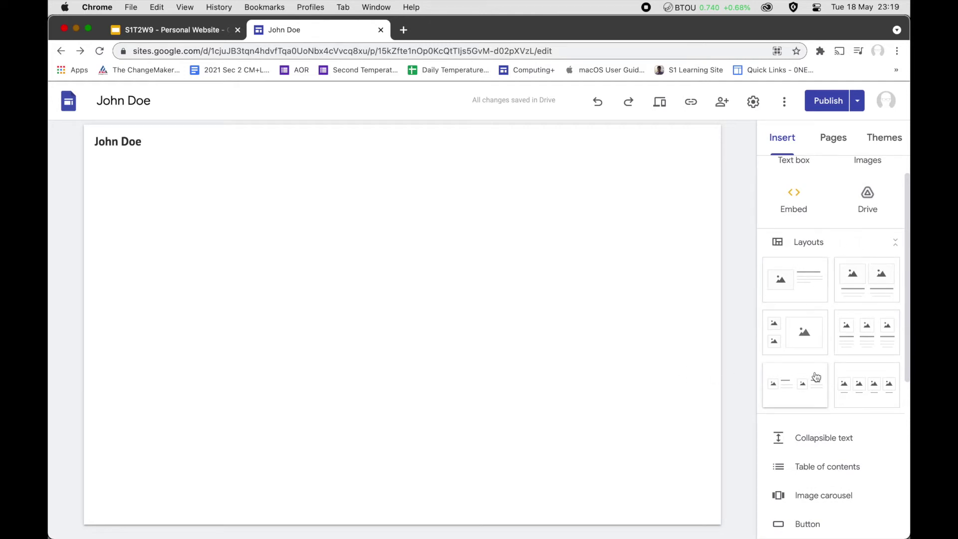
pyautogui.scroll(-3, 823, 384)
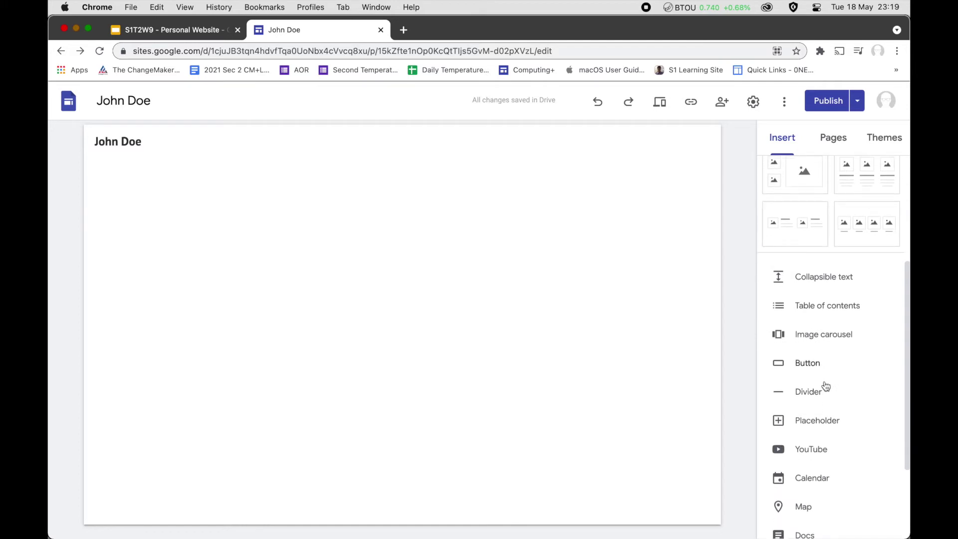
pyautogui.click(815, 334)
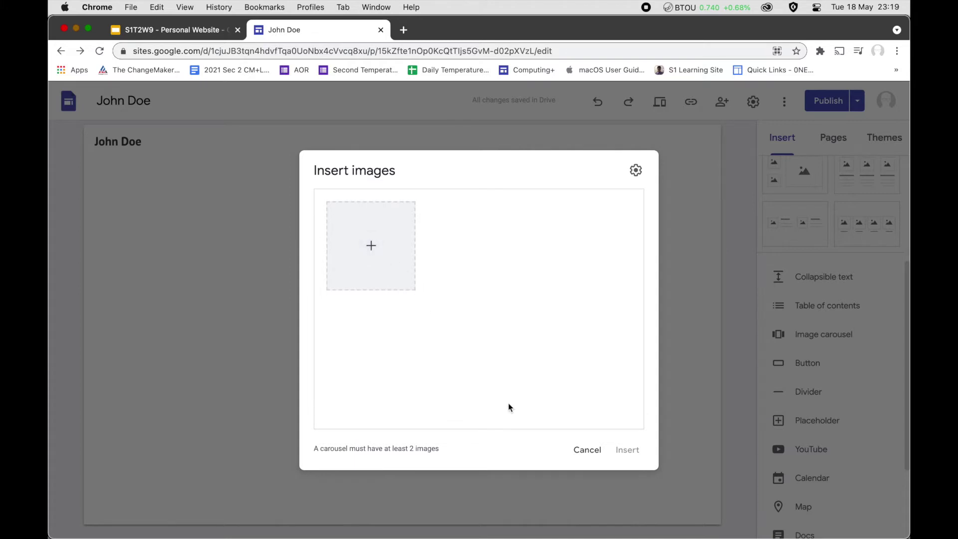
pyautogui.click(587, 450)
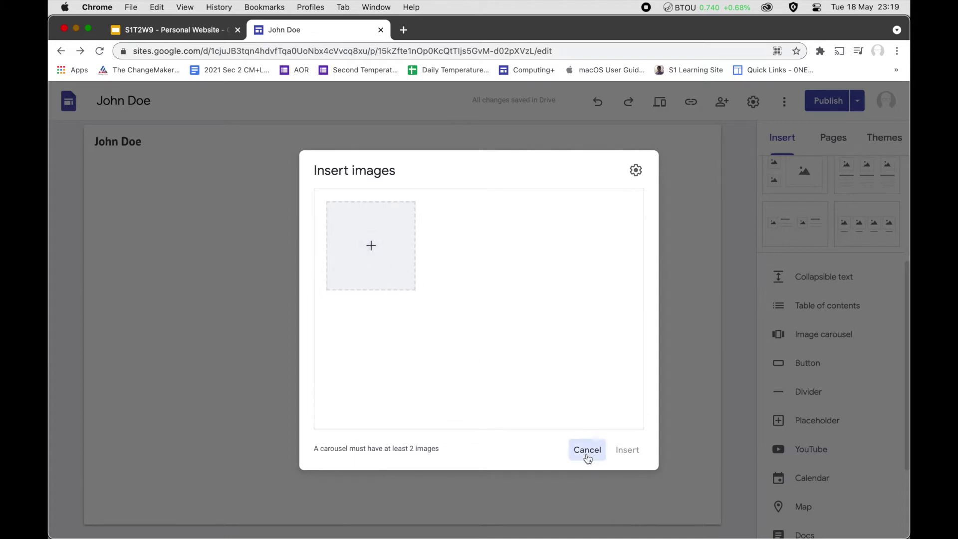
pyautogui.click(802, 335)
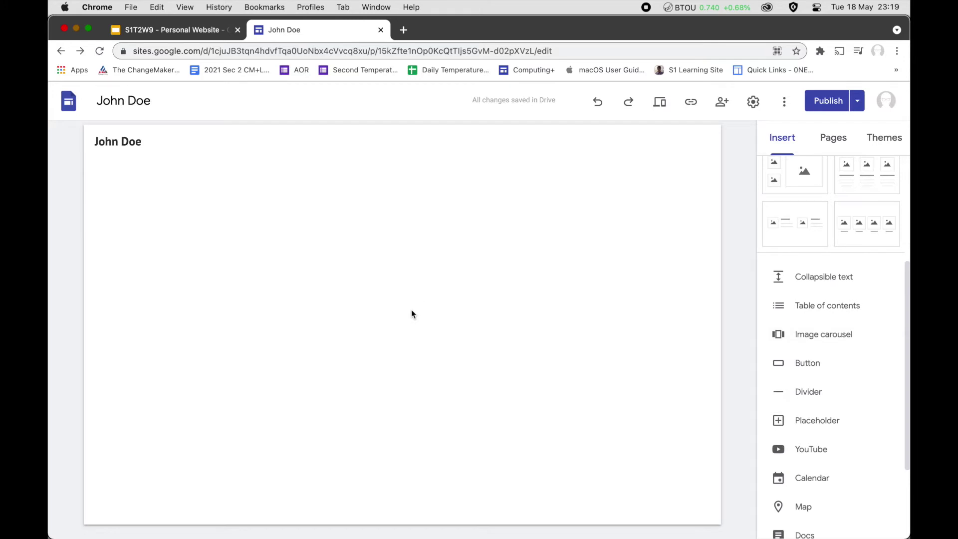
pyautogui.scroll(-3, 839, 320)
pyautogui.scroll(2, 841, 320)
pyautogui.scroll(1, 840, 320)
pyautogui.scroll(-4, 841, 320)
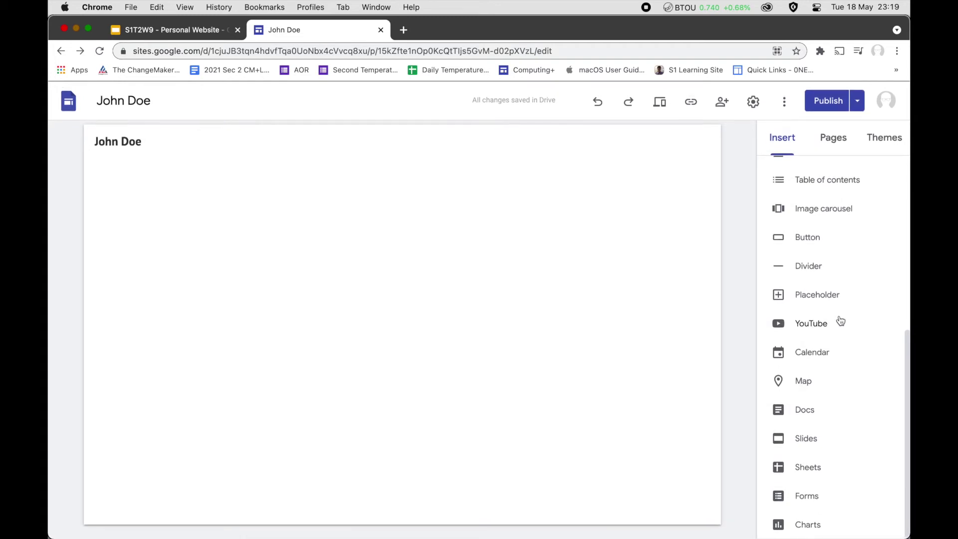
# - Insert a placeholder on the page and set its file type to Image
pyautogui.click(822, 299)
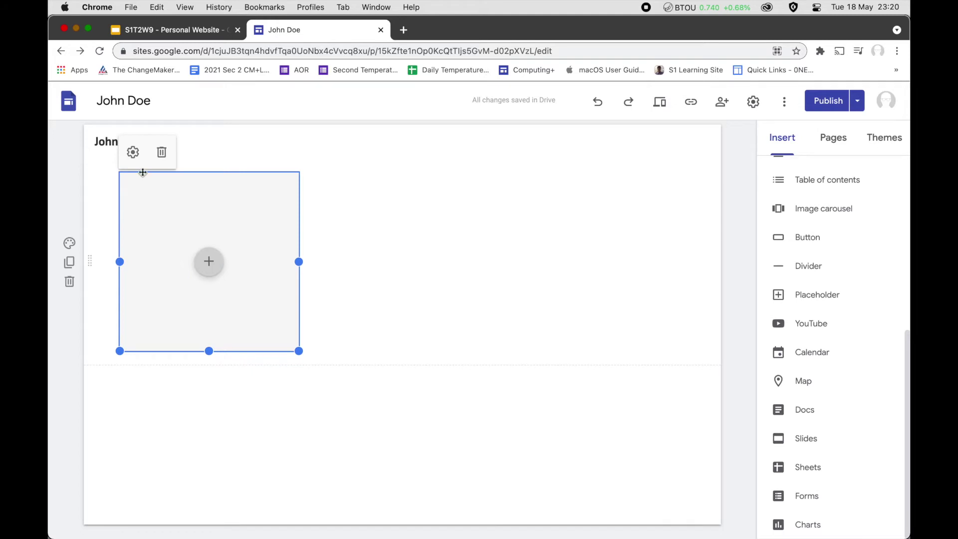
pyautogui.click(133, 152)
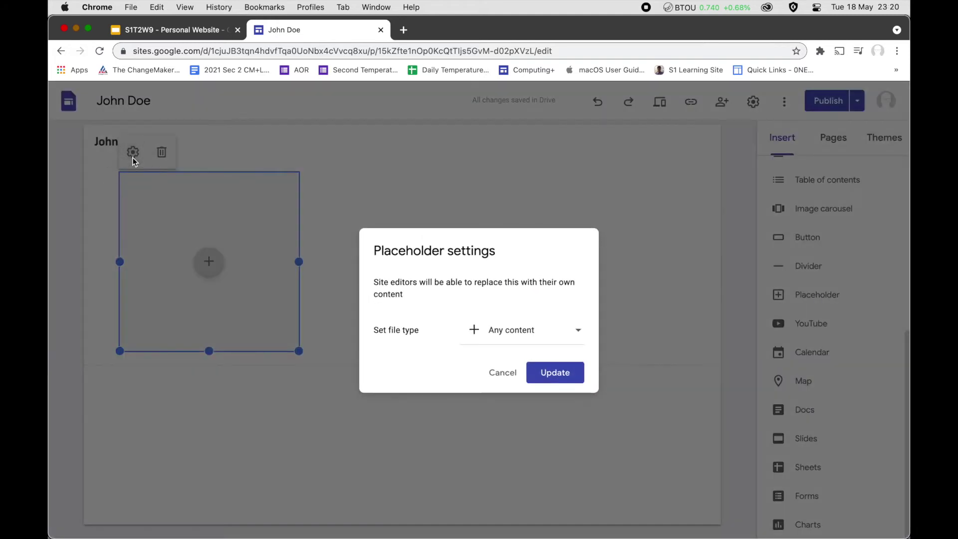
pyautogui.click(496, 337)
pyautogui.click(506, 278)
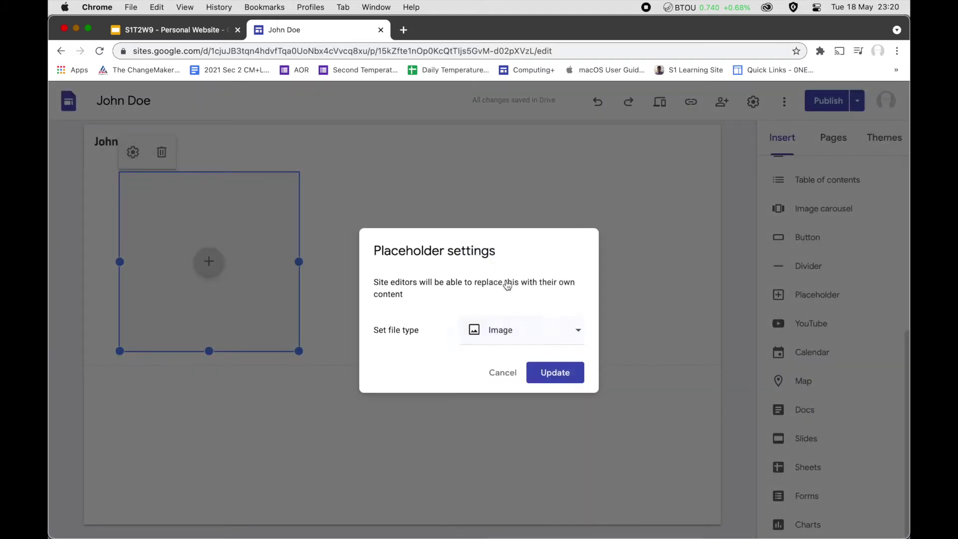
pyautogui.click(555, 374)
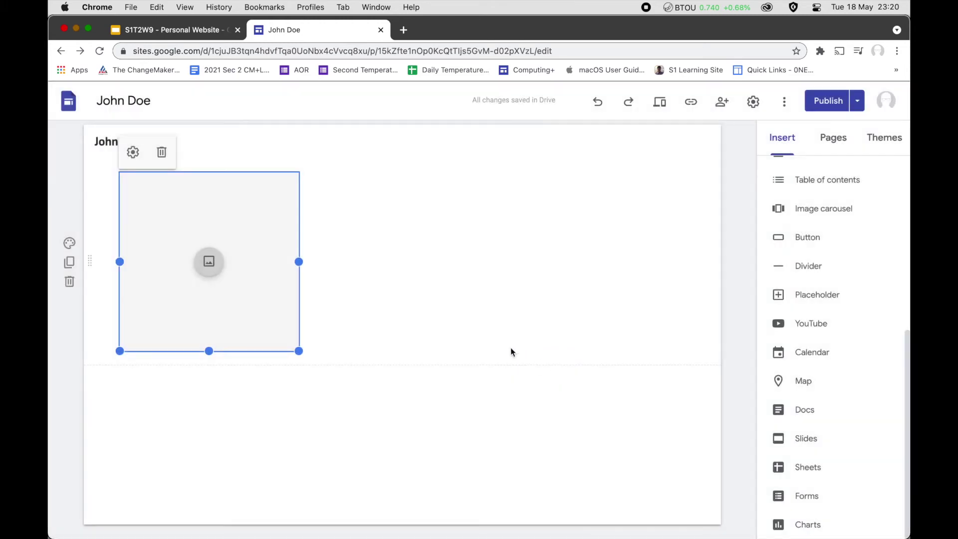
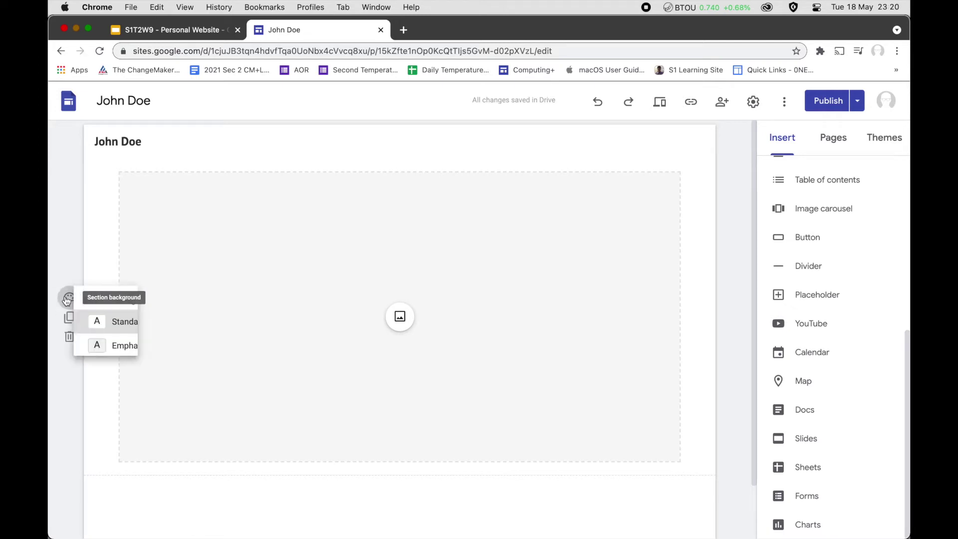
# - Review the section background options of the placeholder's section, including the image sources, without changing the background
pyautogui.moveTo(157, 390)
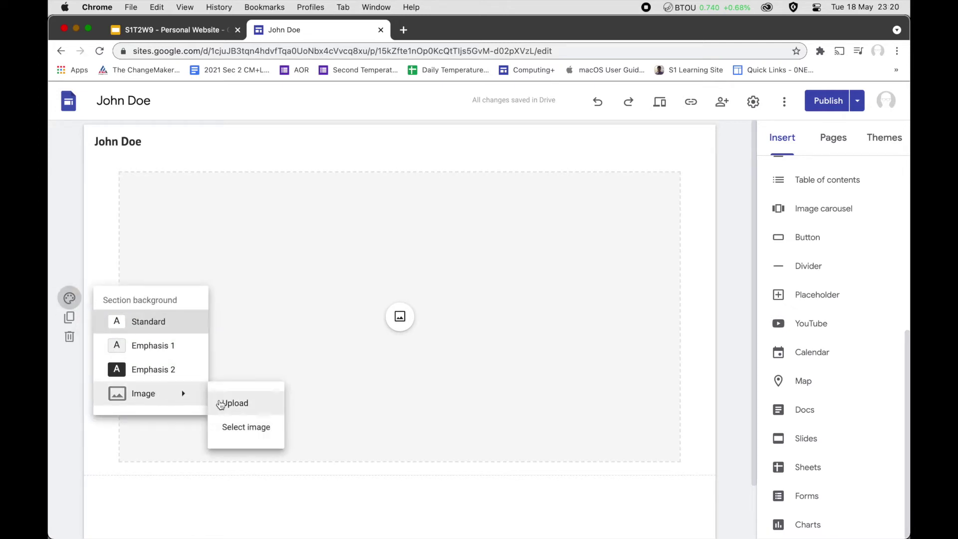
pyautogui.click(109, 462)
pyautogui.scroll(-2, 173, 481)
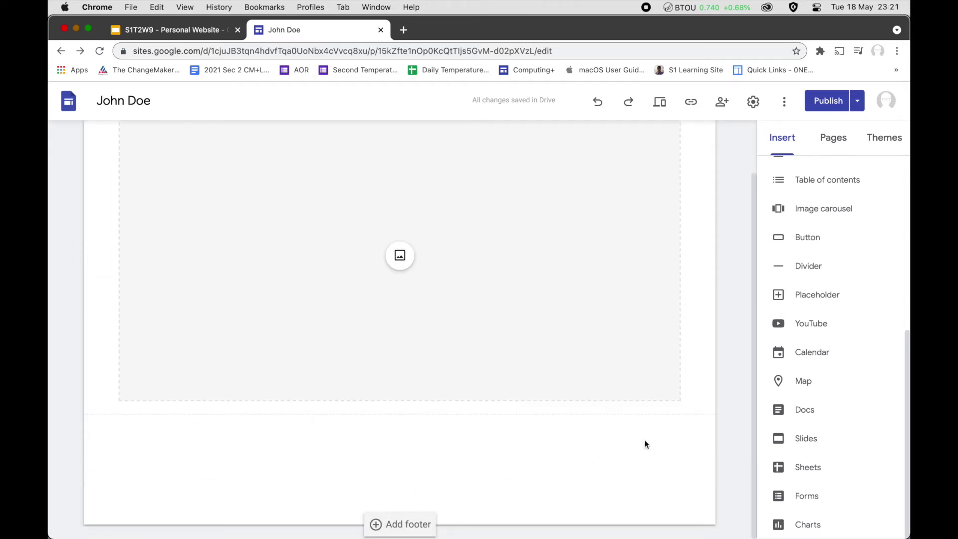
pyautogui.scroll(2, 661, 353)
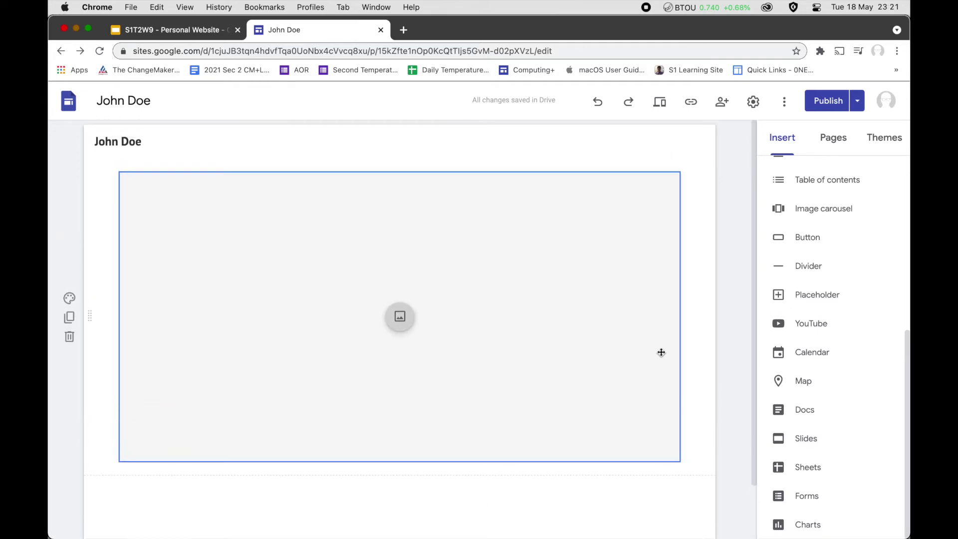
# - Insert the layout with four images and captions below the large image placeholder
pyautogui.scroll(5, 813, 235)
pyautogui.scroll(-2, 813, 235)
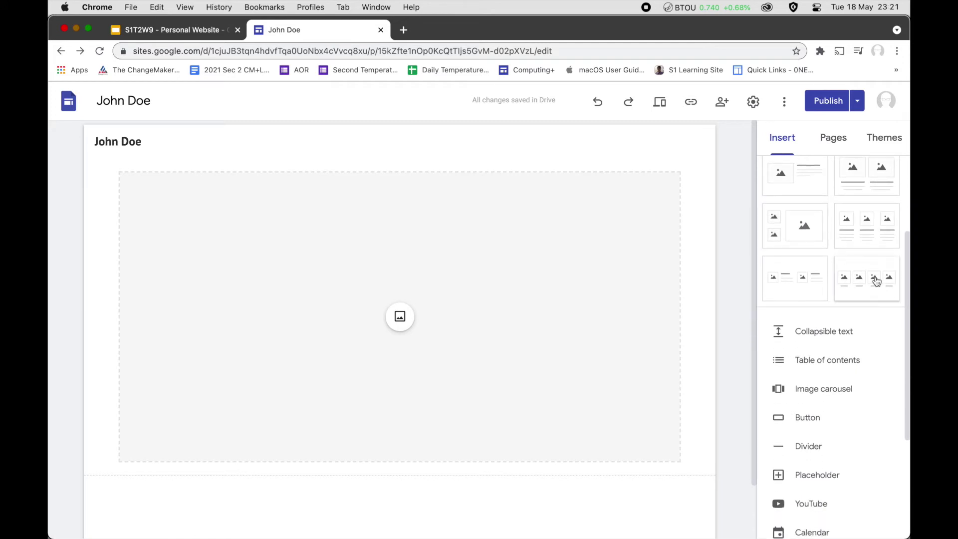
pyautogui.scroll(4, 862, 285)
pyautogui.click(869, 378)
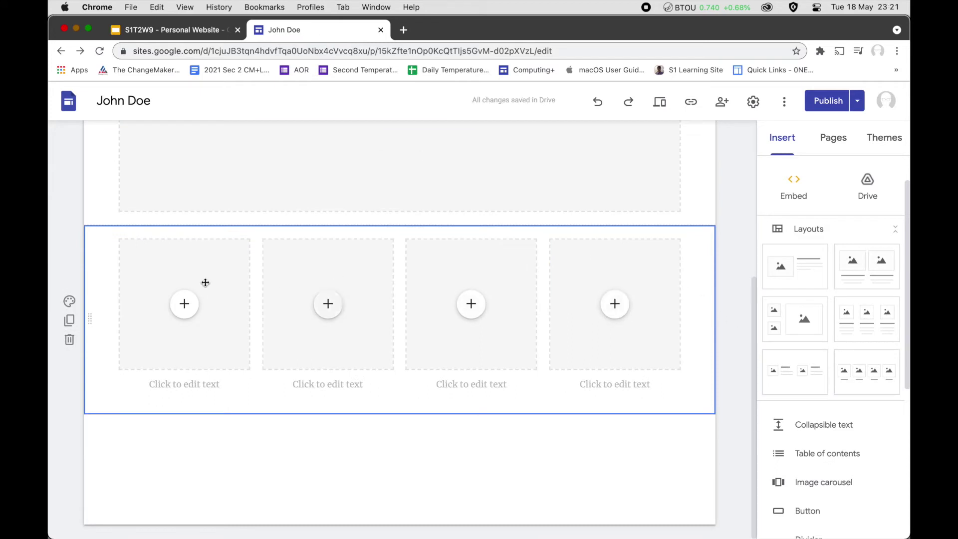
# - Examine how the large image placeholder and the four-column section are arranged on the page
pyautogui.scroll(4, 349, 324)
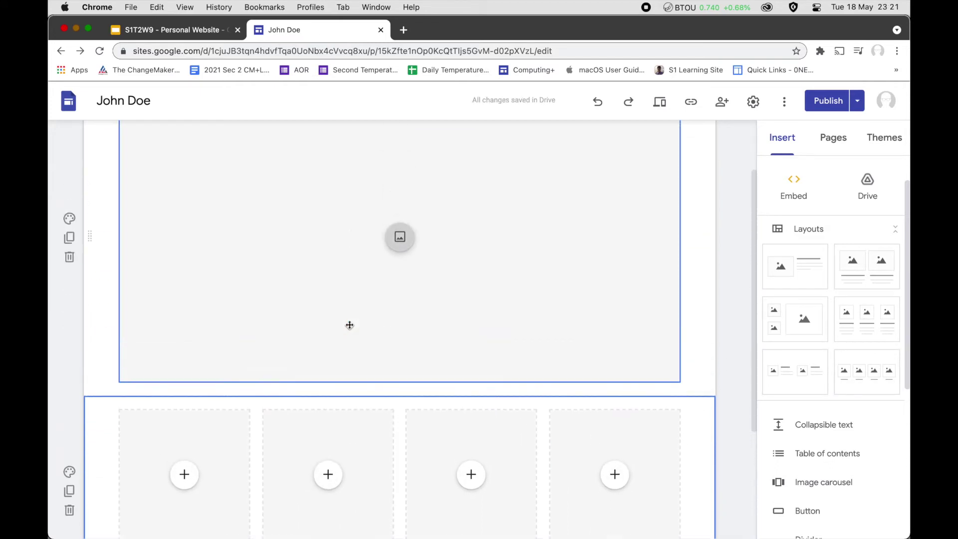
pyautogui.scroll(-1, 350, 325)
pyautogui.scroll(2, 349, 325)
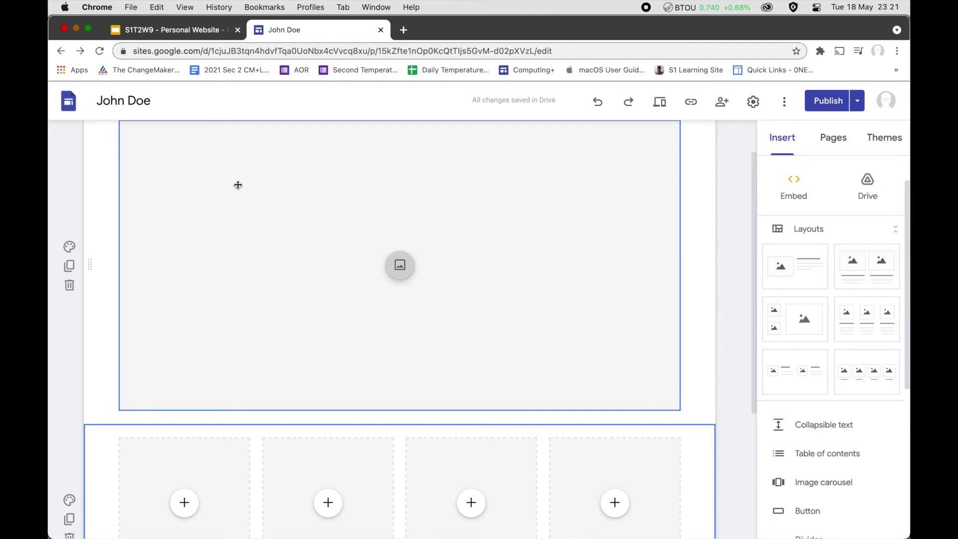
pyautogui.scroll(1, 238, 185)
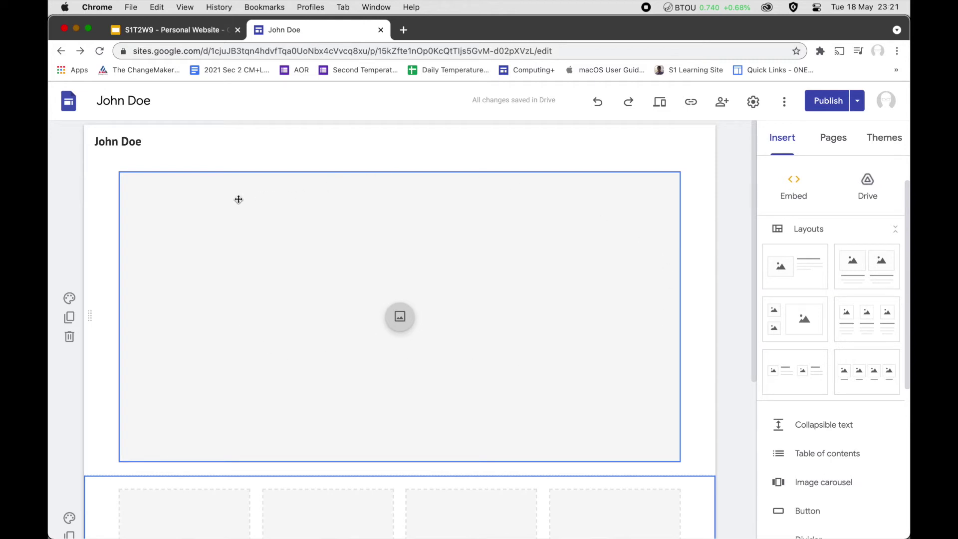
pyautogui.scroll(-3, 483, 331)
pyautogui.scroll(-2, 483, 332)
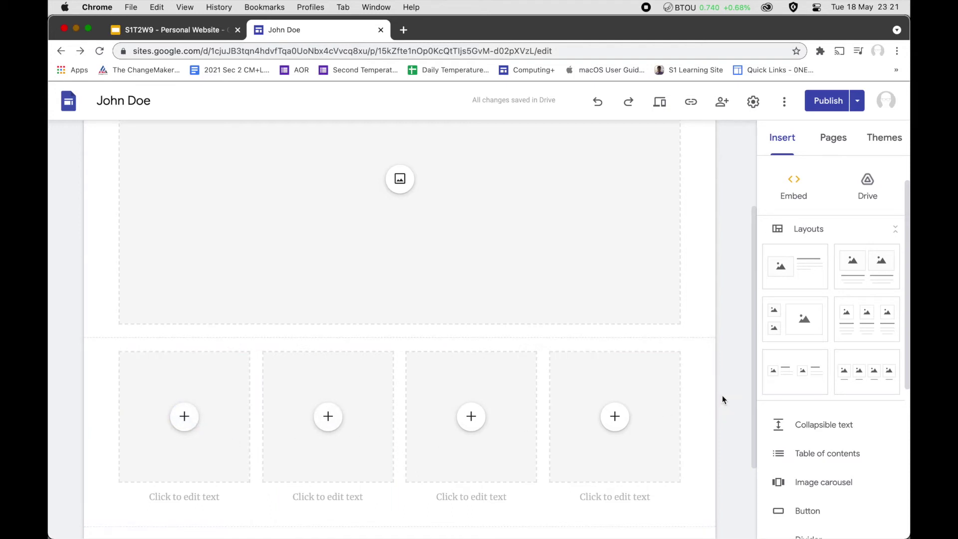
pyautogui.scroll(2, 723, 399)
pyautogui.scroll(-2, 722, 399)
pyautogui.scroll(4, 723, 400)
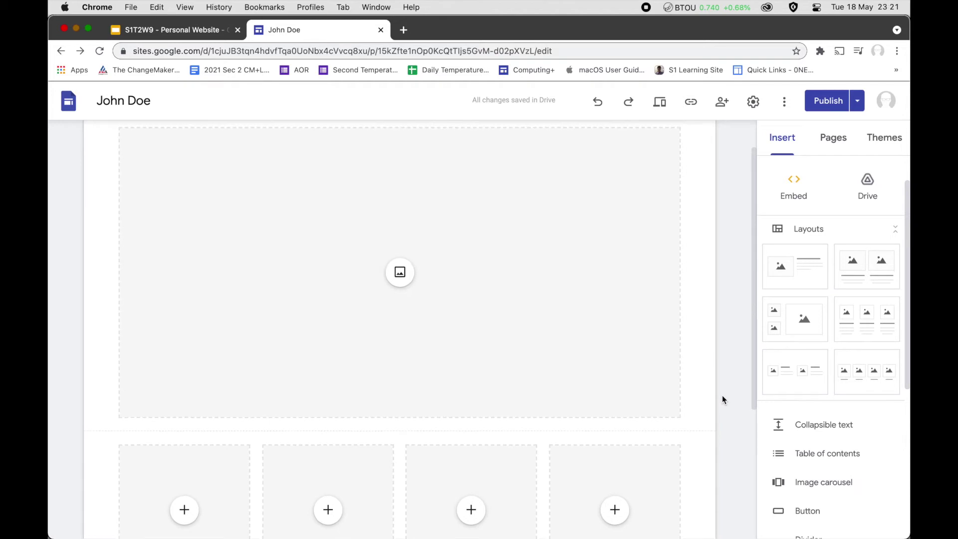
pyautogui.scroll(-5, 723, 399)
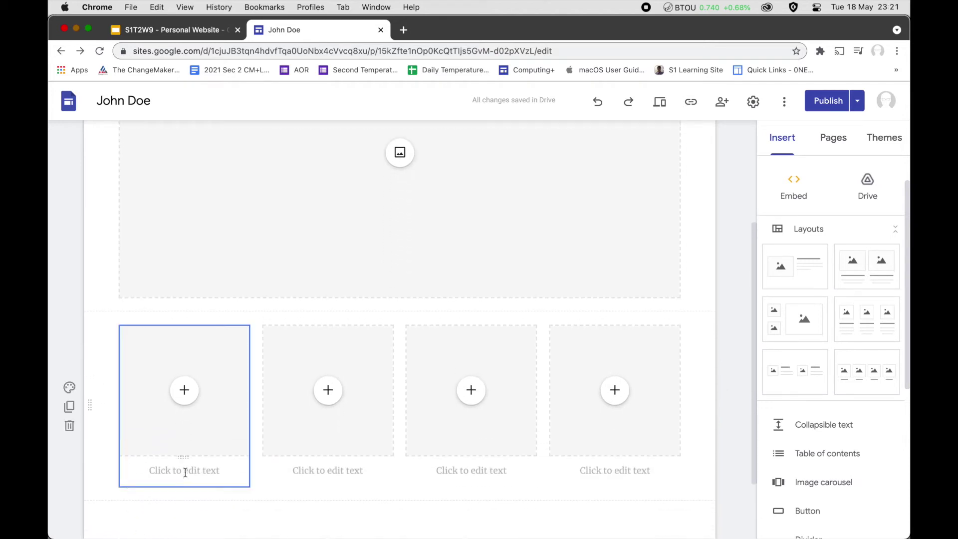
# - Try out the caption text boxes under the first three image columns without entering any text
pyautogui.click(185, 471)
pyautogui.click(301, 471)
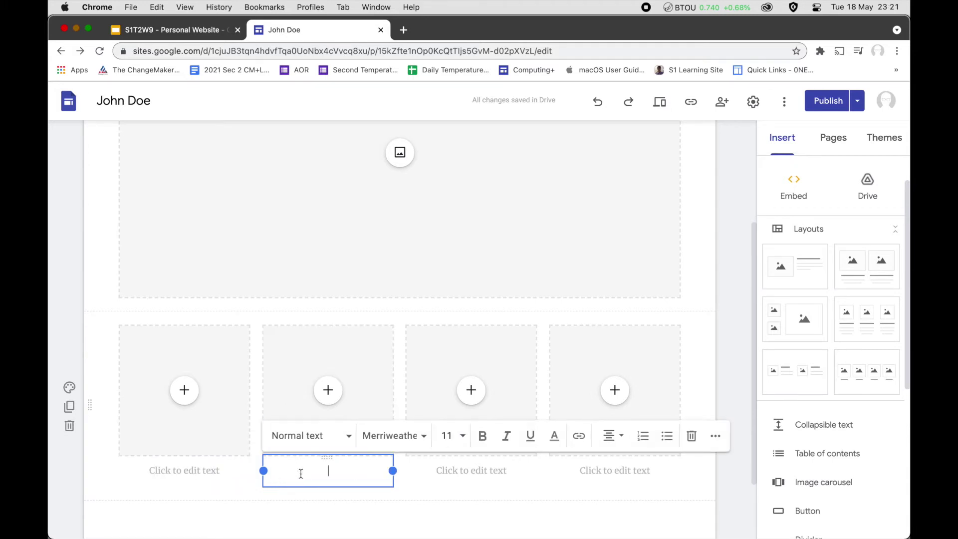
pyautogui.click(495, 471)
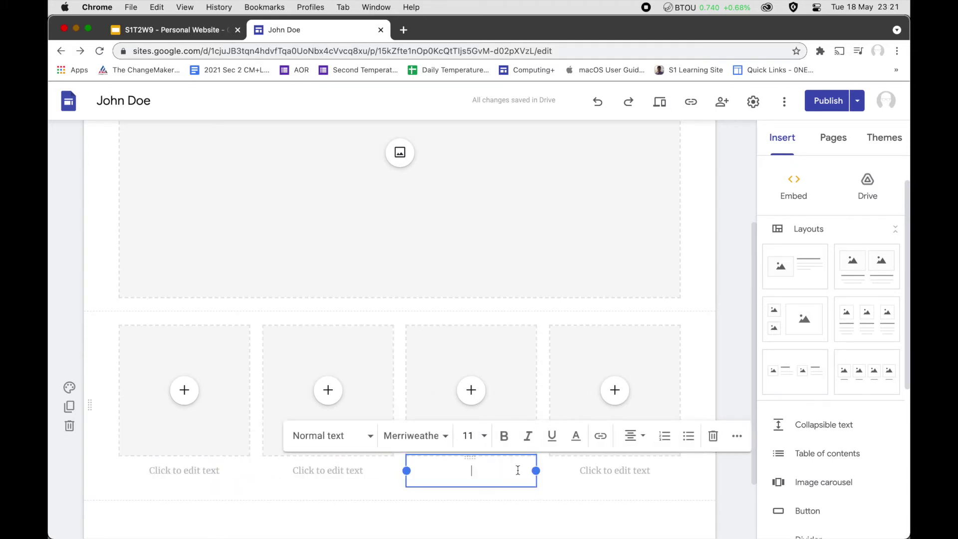
pyautogui.click(734, 475)
pyautogui.scroll(5, 733, 474)
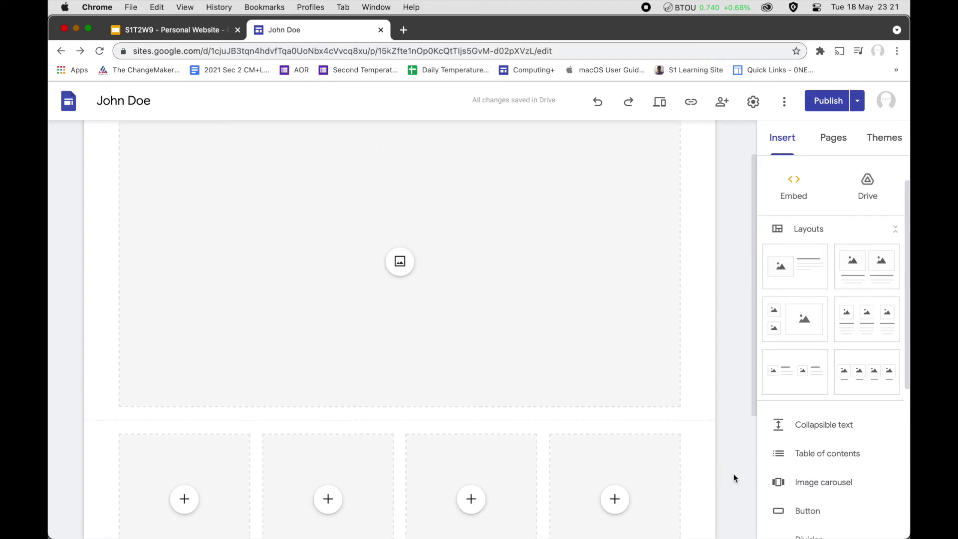
# - Add two new pages to the site, named Profile and Portfolio
pyautogui.click(833, 139)
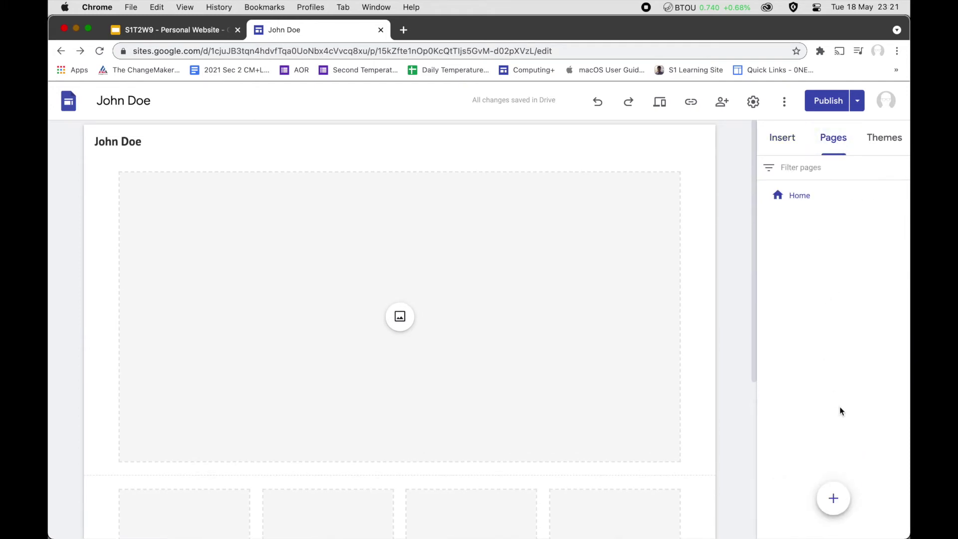
pyautogui.click(835, 492)
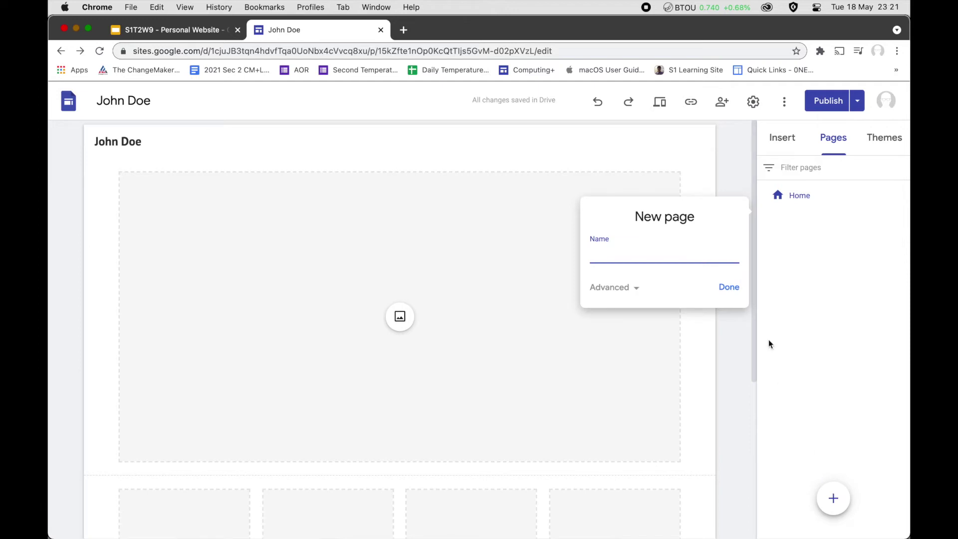
pyautogui.click(729, 288)
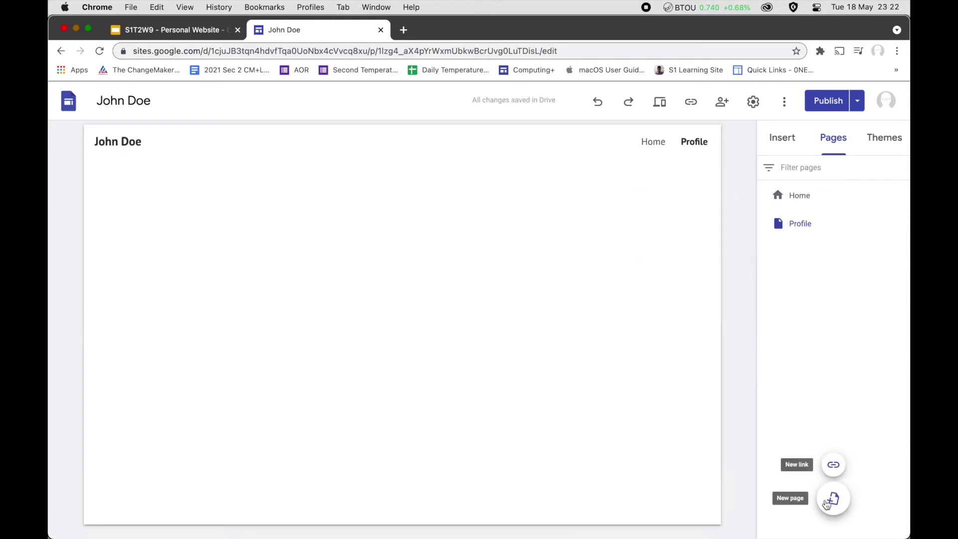
pyautogui.click(830, 499)
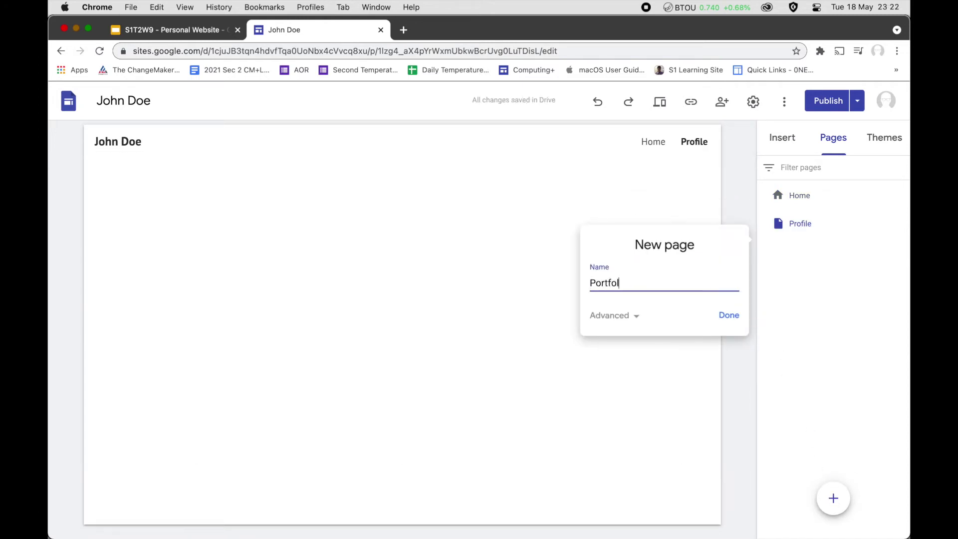
pyautogui.press('Return')
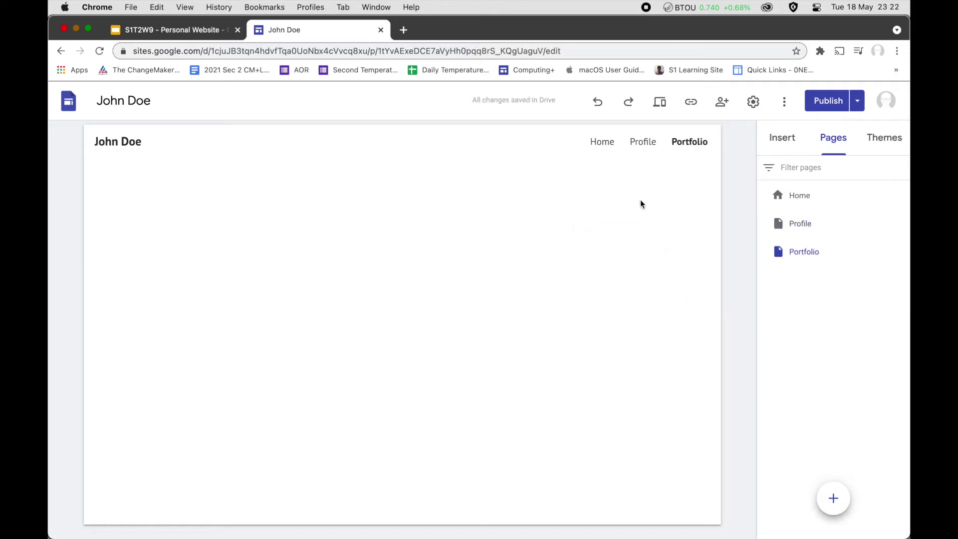
# - Open the Home page for editing and show the insertable elements again
pyautogui.click(795, 258)
pyautogui.click(799, 197)
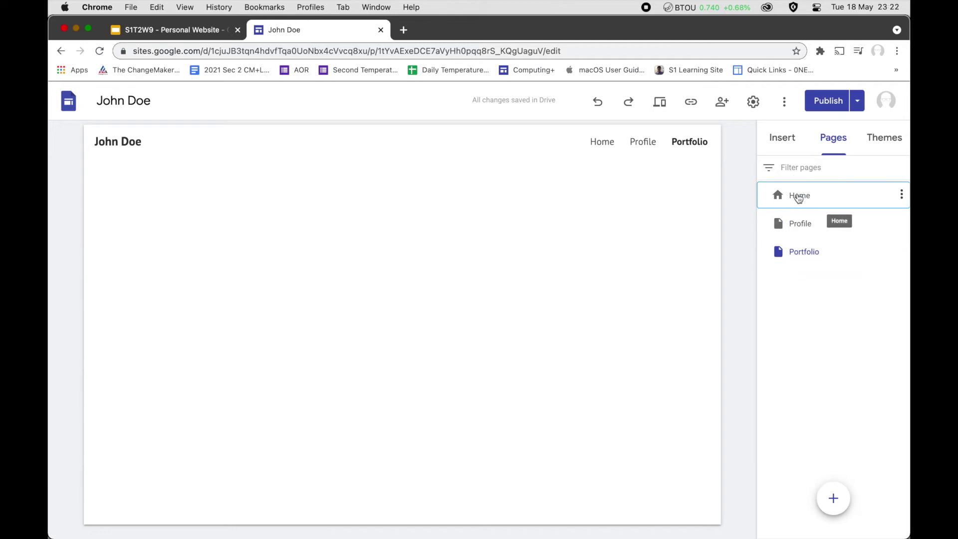
pyautogui.click(786, 142)
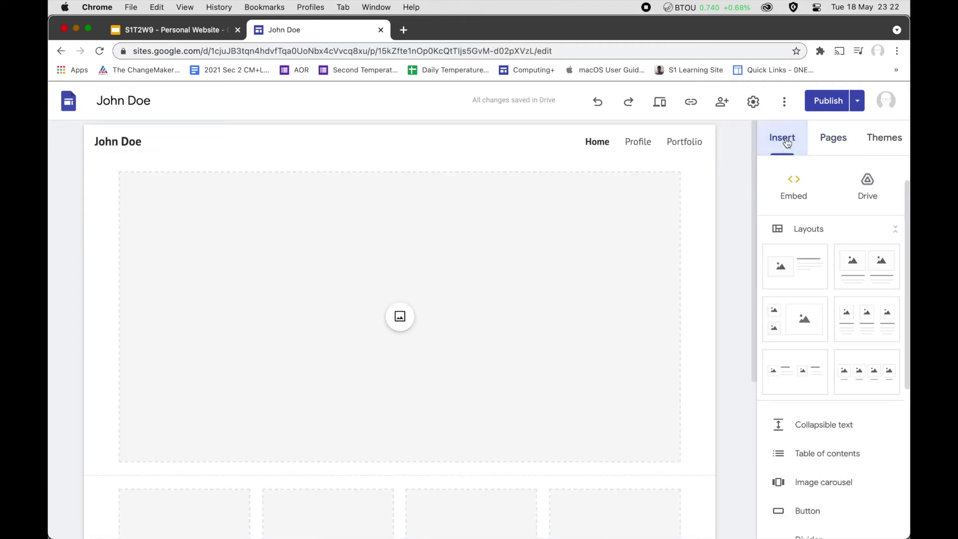
# - Look through the insertable elements, collapsing the layouts gallery to examine collapsible text, image carousel and the other items
pyautogui.scroll(2, 869, 339)
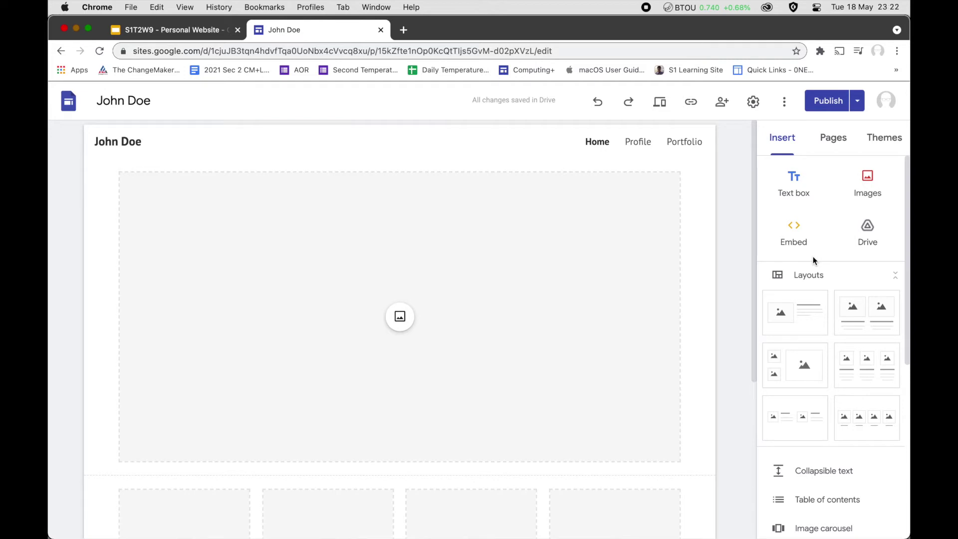
pyautogui.scroll(-4, 813, 256)
pyautogui.scroll(3, 813, 258)
pyautogui.scroll(1, 814, 258)
pyautogui.press('super+shift+n')
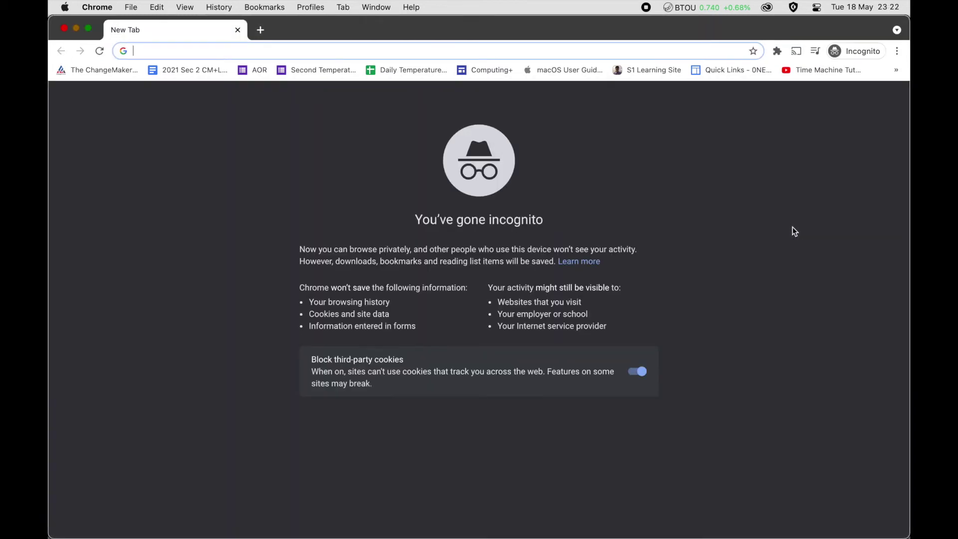
pyautogui.press('super+w')
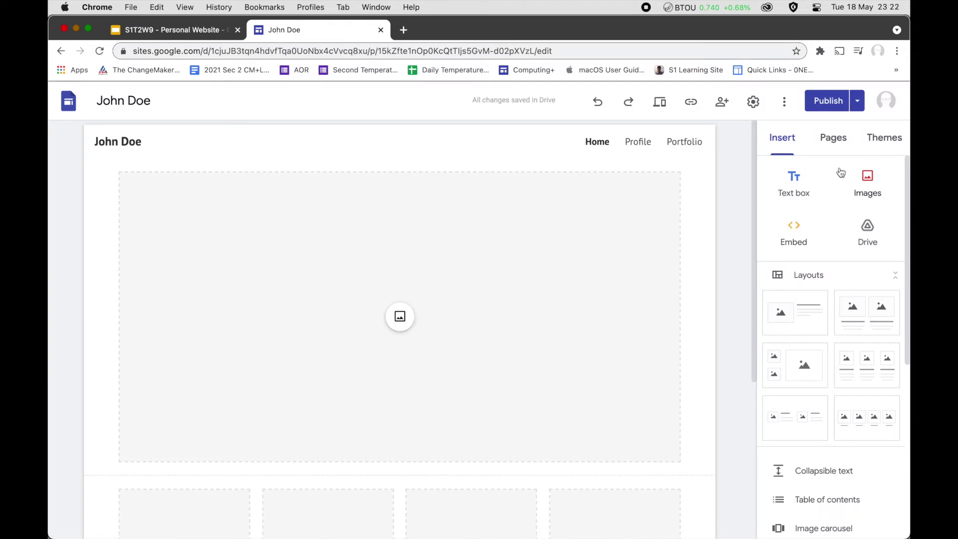
pyautogui.scroll(-3, 883, 418)
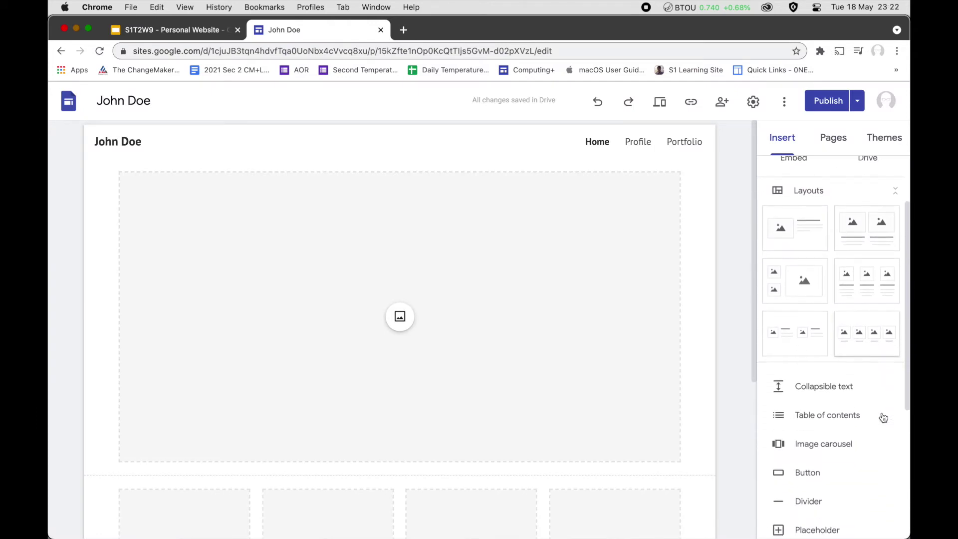
pyautogui.click(895, 195)
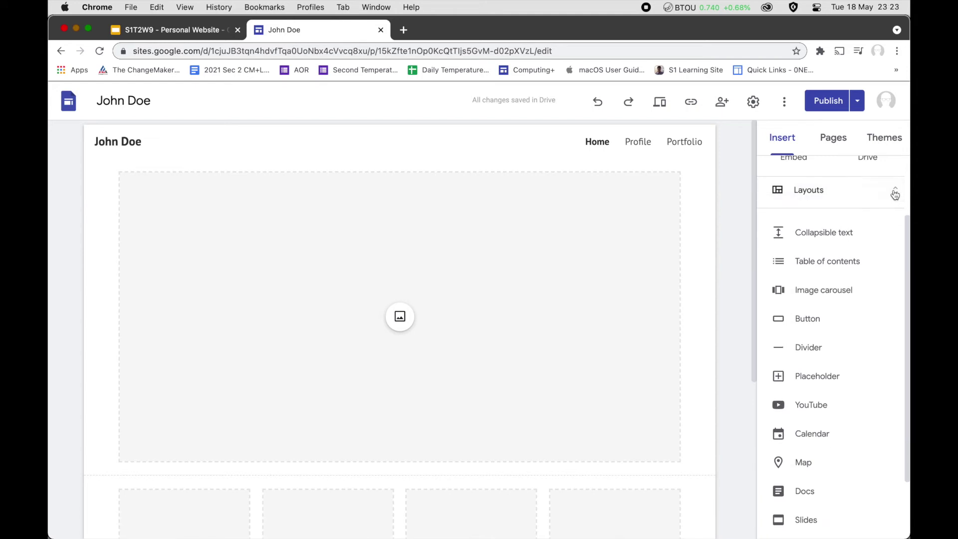
pyautogui.scroll(-2, 864, 261)
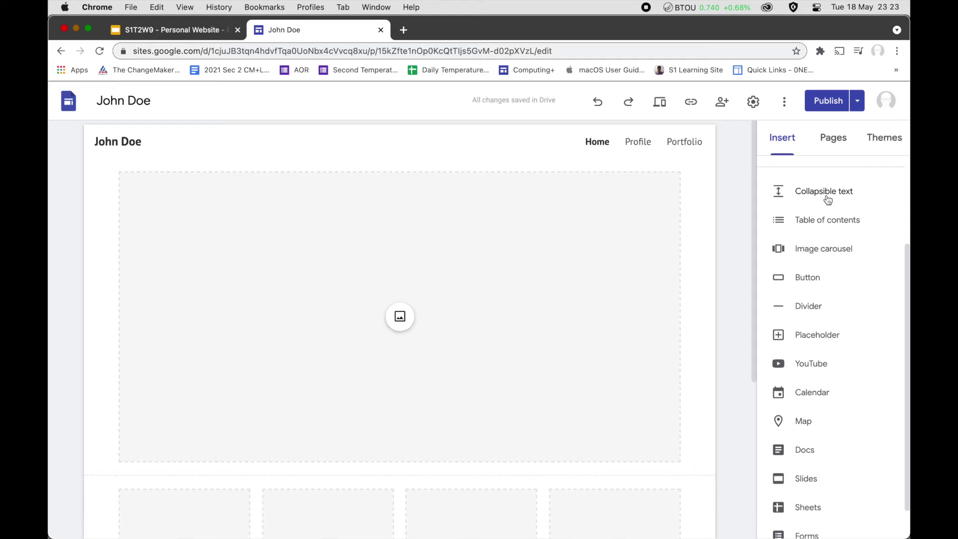
pyautogui.scroll(-1, 826, 198)
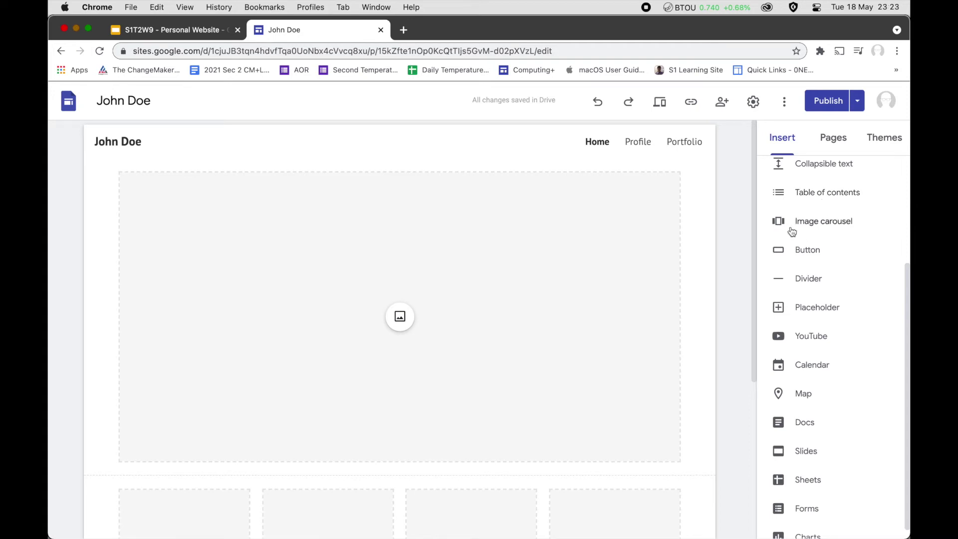
# - Delete the large image placeholder above the four-column section on the Home page
pyautogui.click(497, 302)
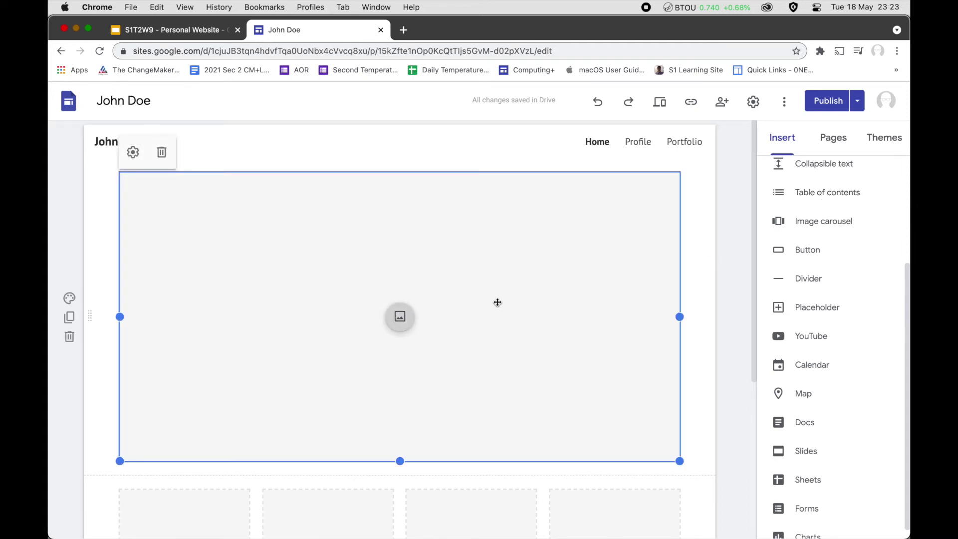
pyautogui.click(162, 152)
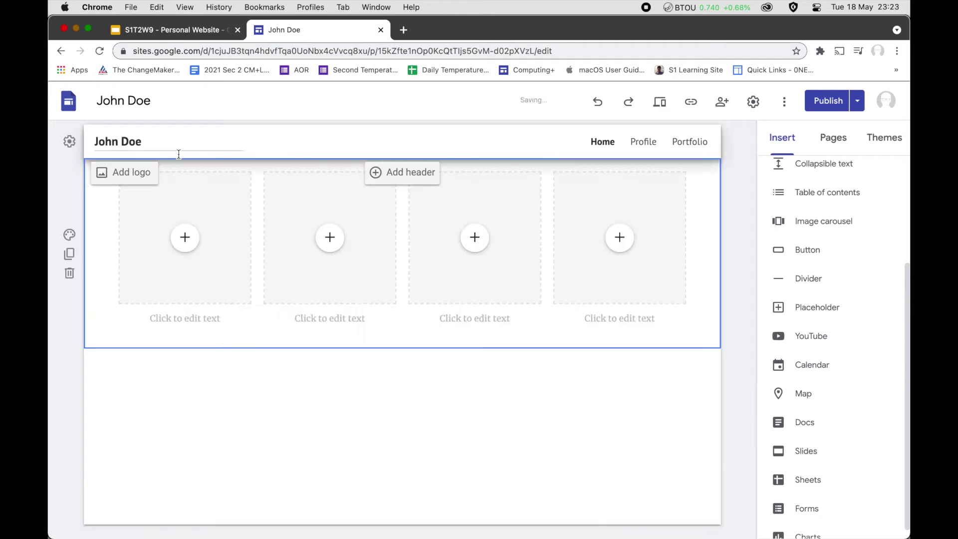
# - Start a new image carousel on the Home page and browse the computer for images to upload
pyautogui.click(818, 223)
pyautogui.click(802, 221)
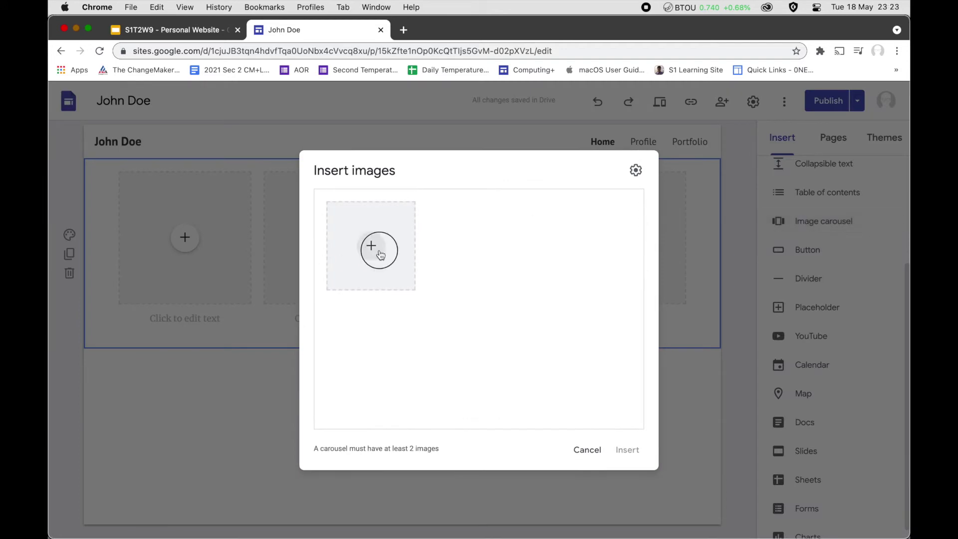
pyautogui.click(379, 253)
pyautogui.click(414, 290)
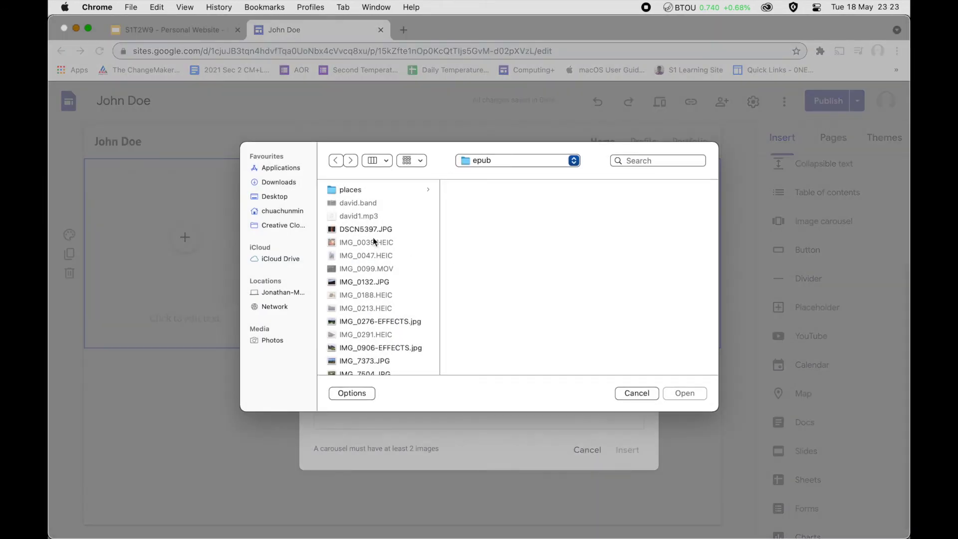
pyautogui.click(369, 192)
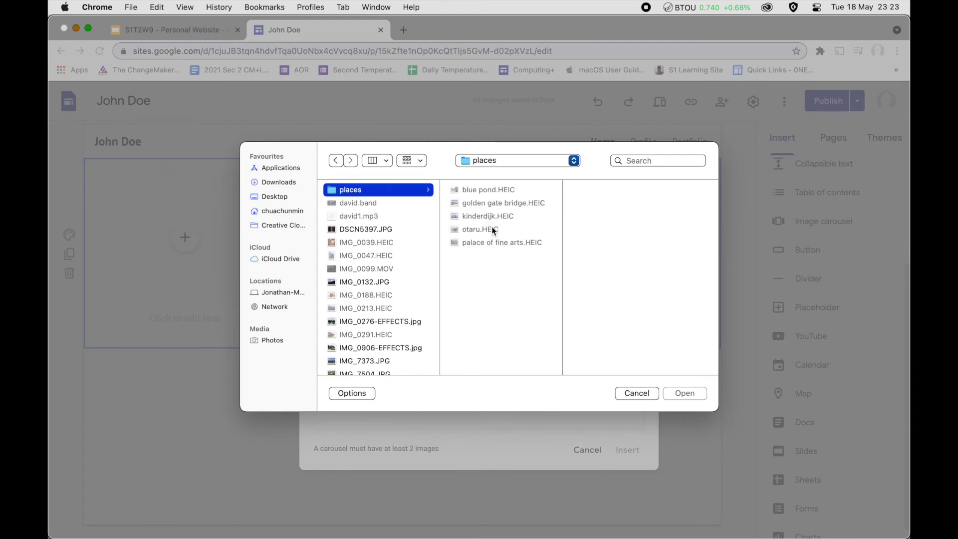
pyautogui.click(366, 229)
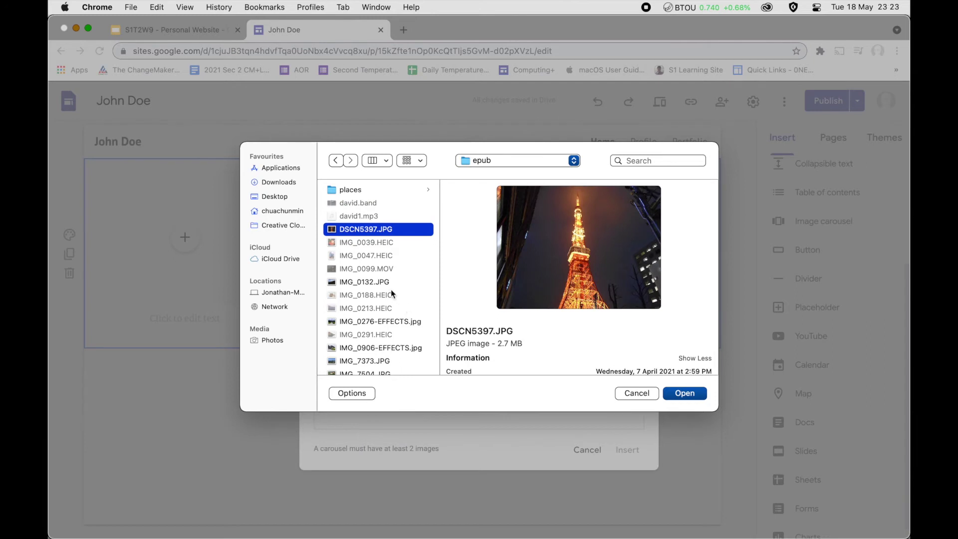
pyautogui.keyDown('super'); pyautogui.click(381, 282); pyautogui.keyUp('super')
pyautogui.keyDown('super'); pyautogui.click(395, 322); pyautogui.keyUp('super')
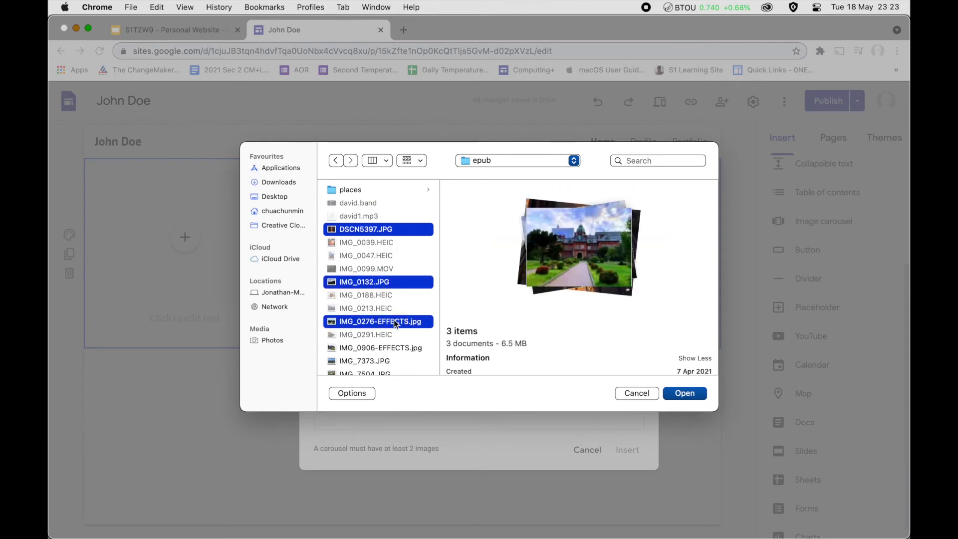
pyautogui.click(395, 194)
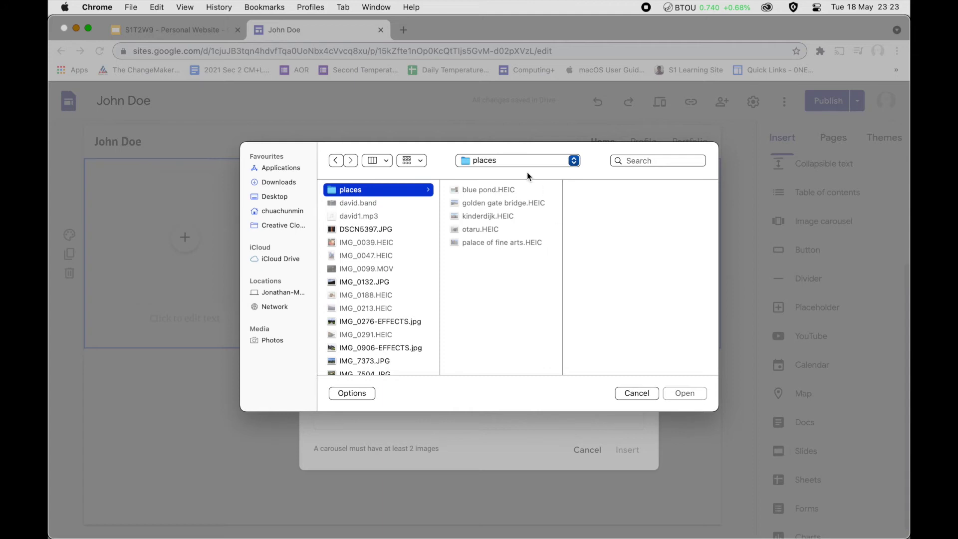
# - Upload DSCN5397.JPG, IMG_0132.JPG, IMG_0276-EFFECTS.jpg and IMG_0906-EFFECTS.jpg from the epub folder and insert them as the carousel
pyautogui.click(379, 230)
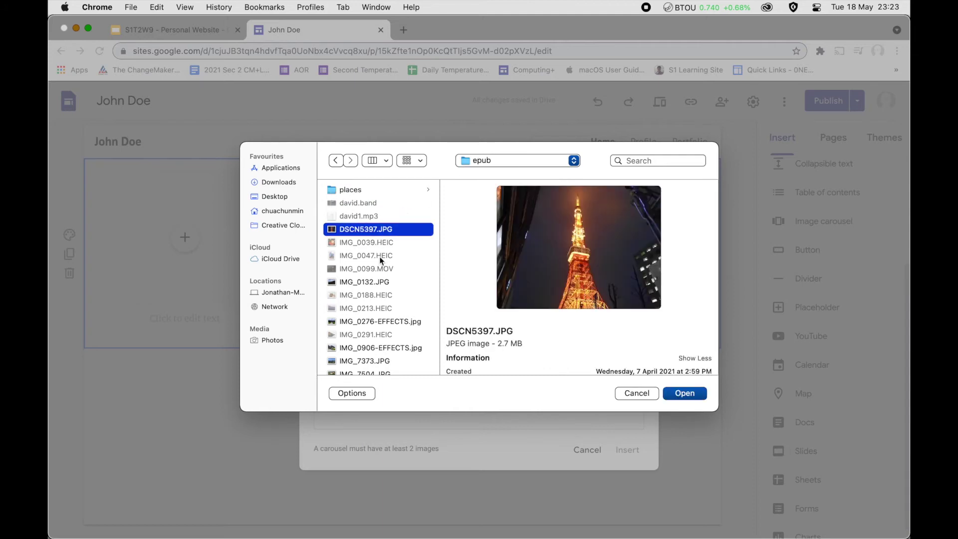
pyautogui.keyDown('super'); pyautogui.click(385, 283); pyautogui.keyUp('super')
pyautogui.keyDown('super'); pyautogui.click(398, 322); pyautogui.keyUp('super')
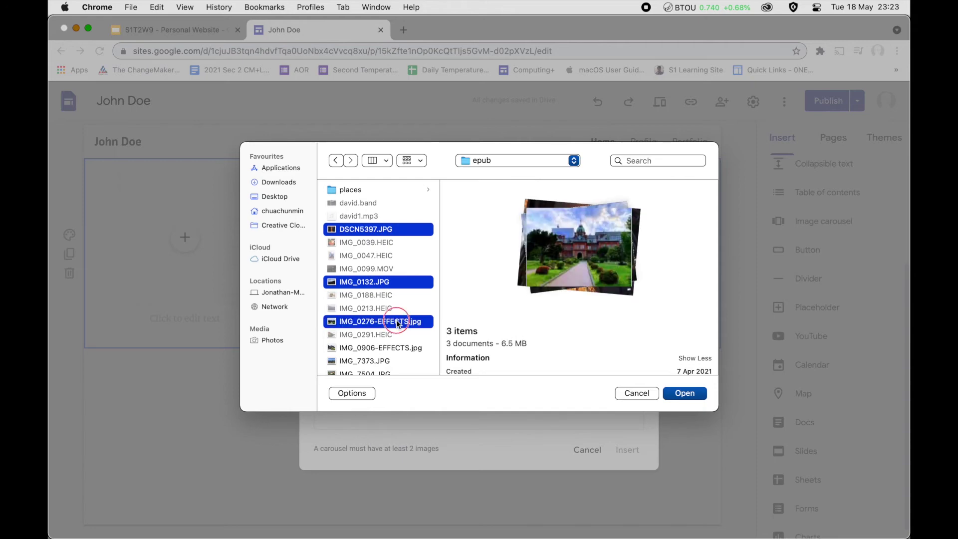
pyautogui.keyDown('super'); pyautogui.click(404, 349); pyautogui.keyUp('super')
pyautogui.scroll(-3, 403, 346)
pyautogui.scroll(3, 403, 346)
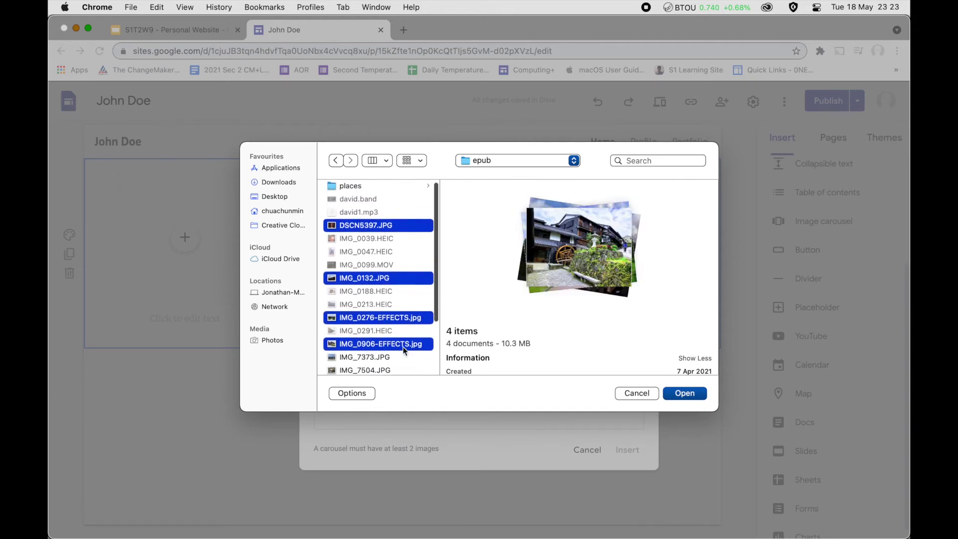
pyautogui.click(688, 393)
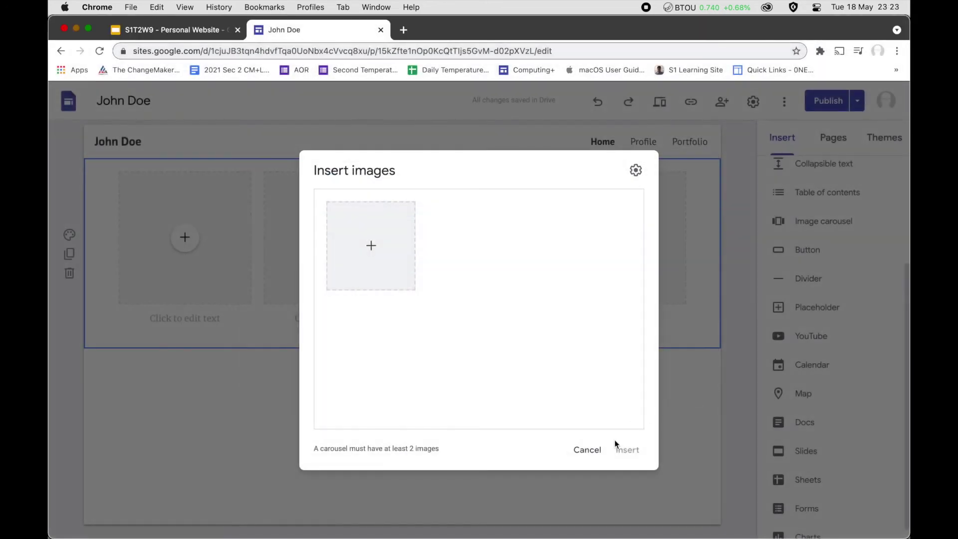
pyautogui.click(625, 453)
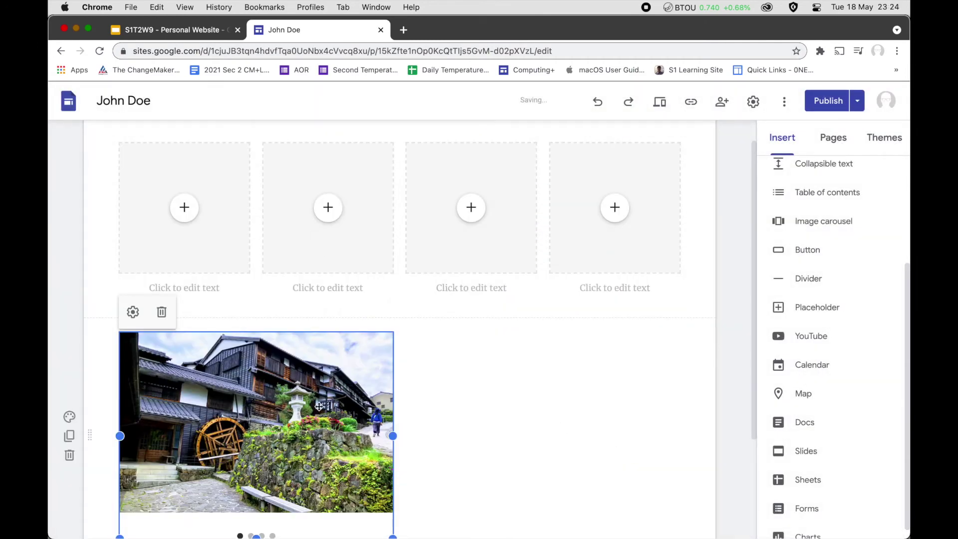
# - Move the image carousel above the four-column section and enlarge it to the full content width and a taller height
pyautogui.moveTo(320, 406); pyautogui.dragTo(318, 142)
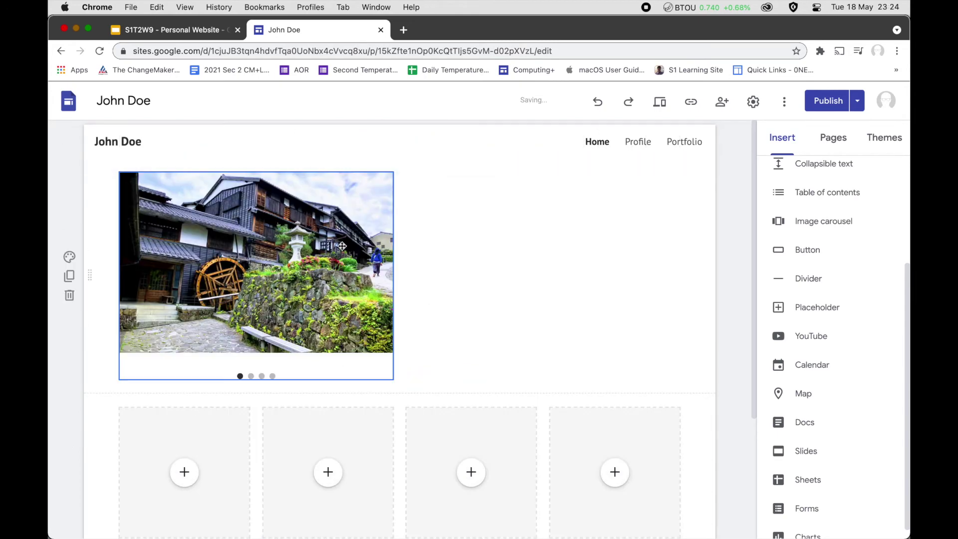
pyautogui.moveTo(392, 275); pyautogui.dragTo(680, 302)
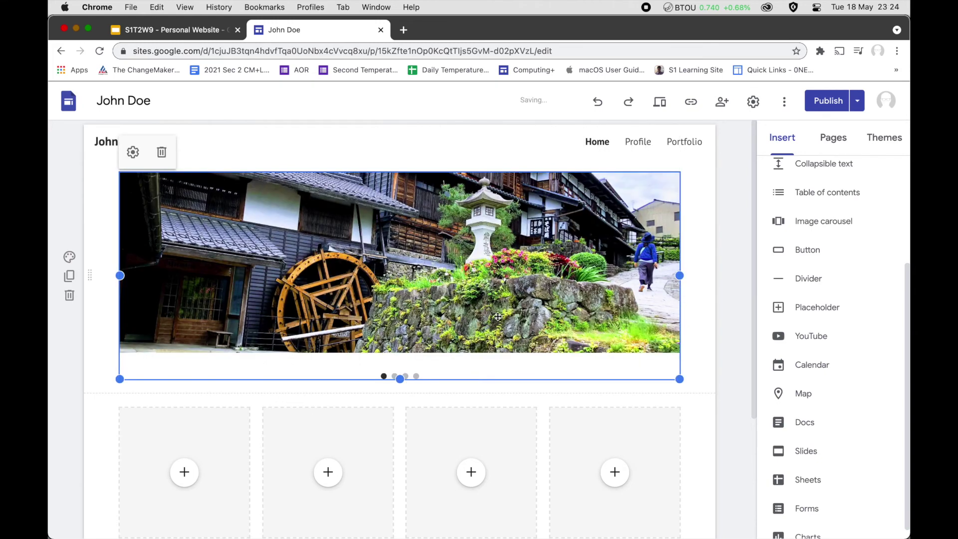
pyautogui.moveTo(400, 403); pyautogui.dragTo(395, 517)
pyautogui.scroll(-4, 395, 517)
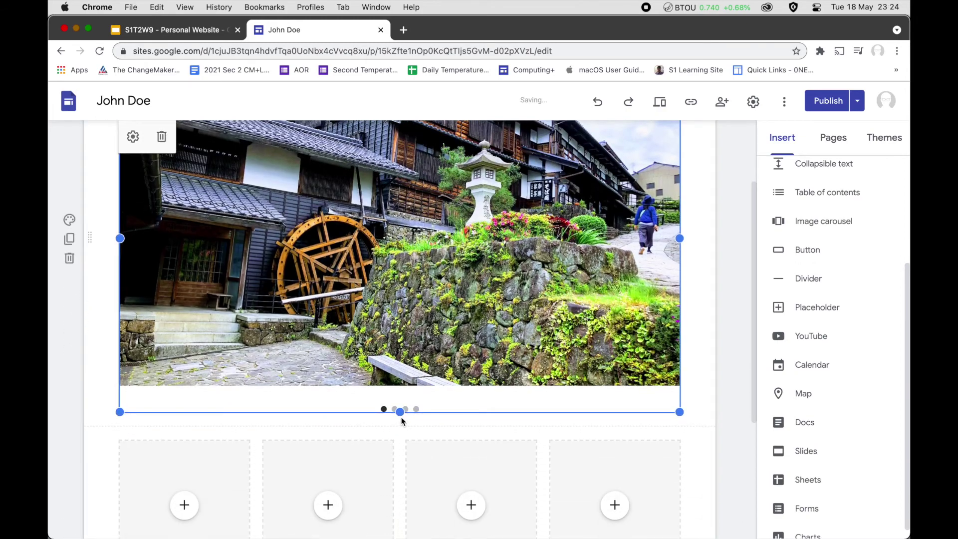
pyautogui.moveTo(397, 429); pyautogui.dragTo(395, 462)
pyautogui.scroll(-5, 375, 439)
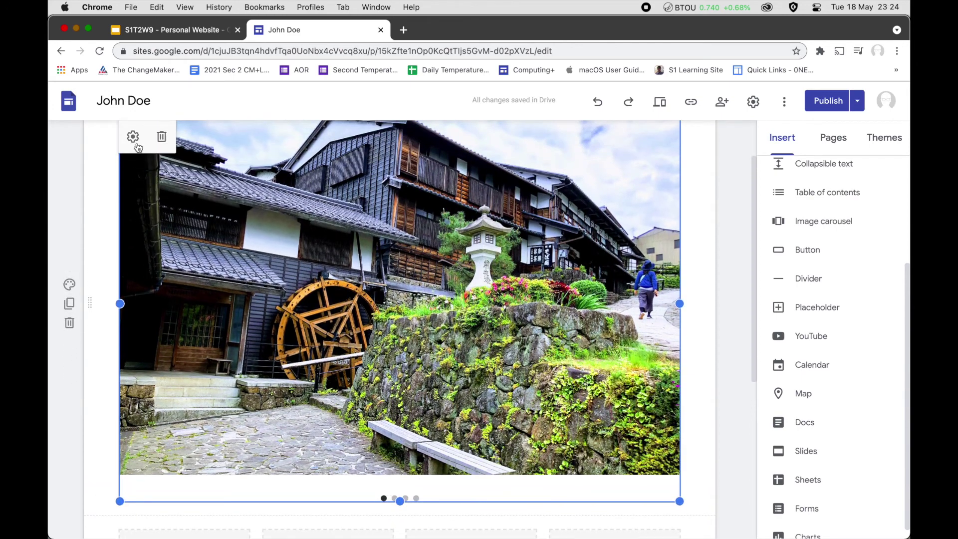
# - Turn off the carousel's captions and make it auto-start with a Fast transition speed
pyautogui.click(137, 142)
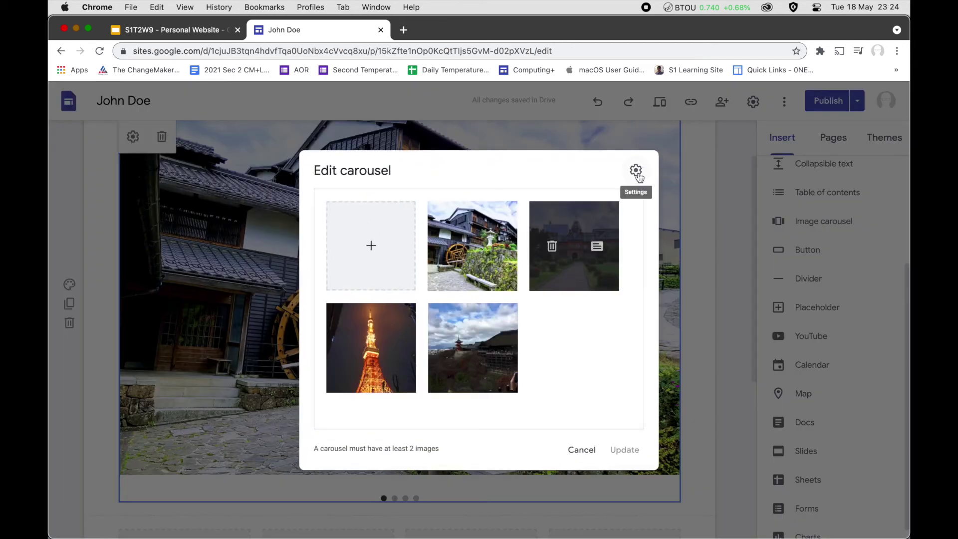
pyautogui.click(639, 172)
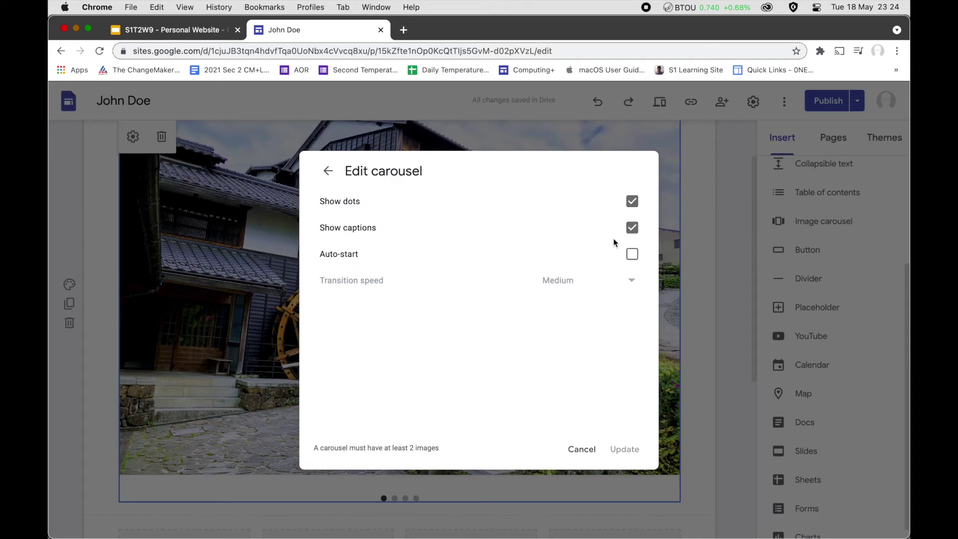
pyautogui.click(632, 230)
pyautogui.click(632, 254)
pyautogui.click(618, 280)
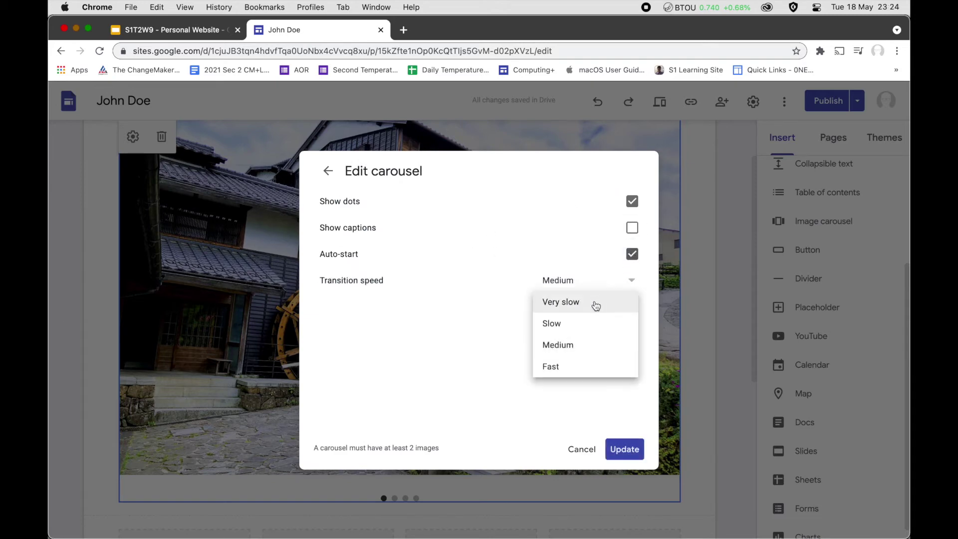
pyautogui.click(573, 367)
pyautogui.click(619, 449)
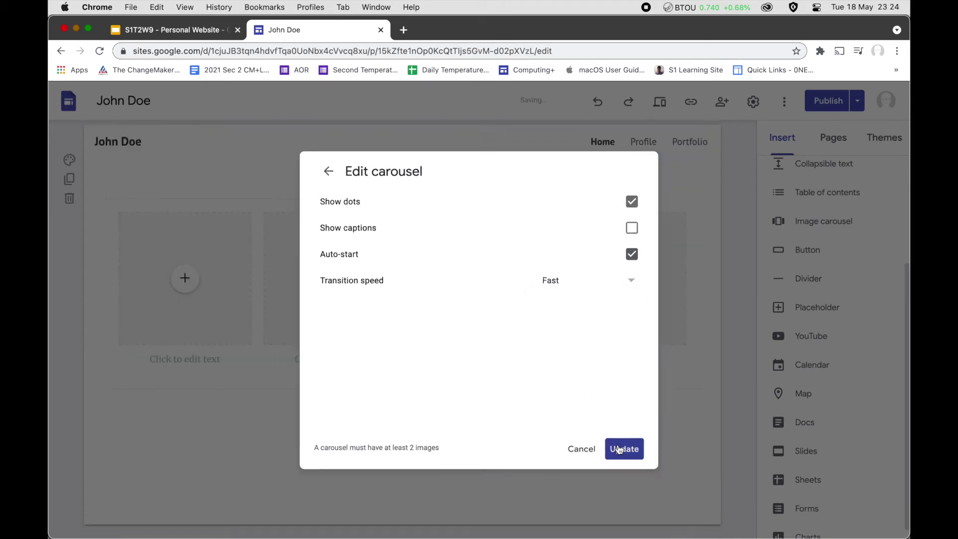
pyautogui.scroll(-3, 739, 440)
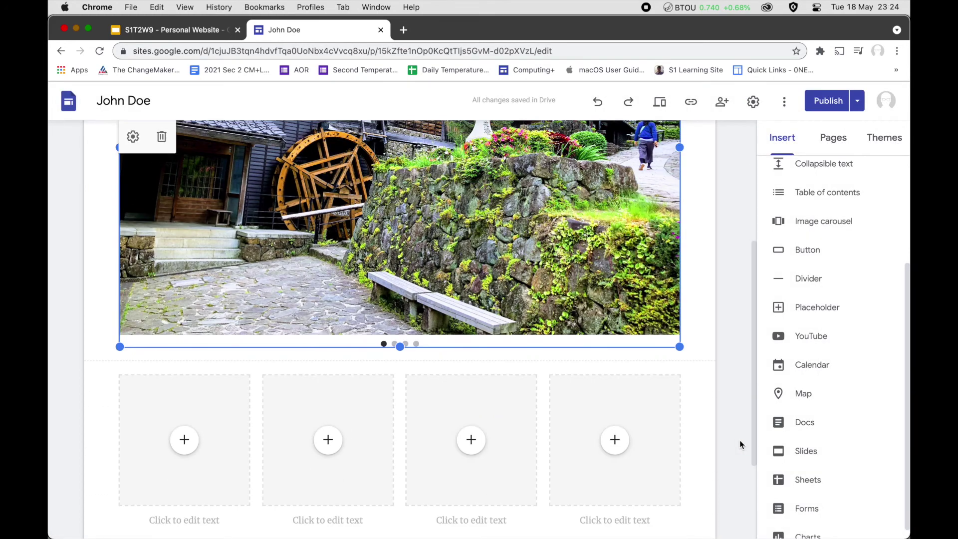
pyautogui.scroll(5, 739, 440)
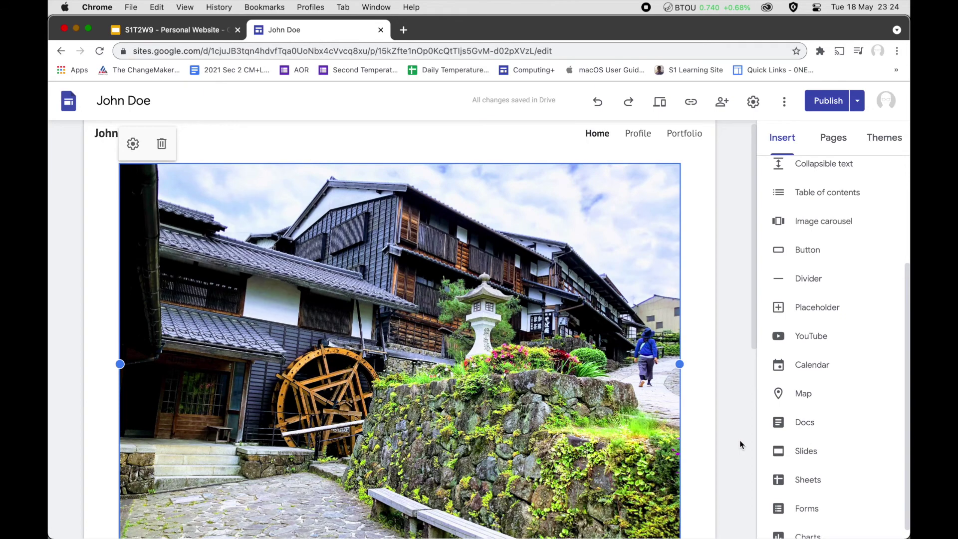
pyautogui.scroll(-3, 739, 440)
pyautogui.scroll(3, 739, 439)
pyautogui.scroll(1, 739, 439)
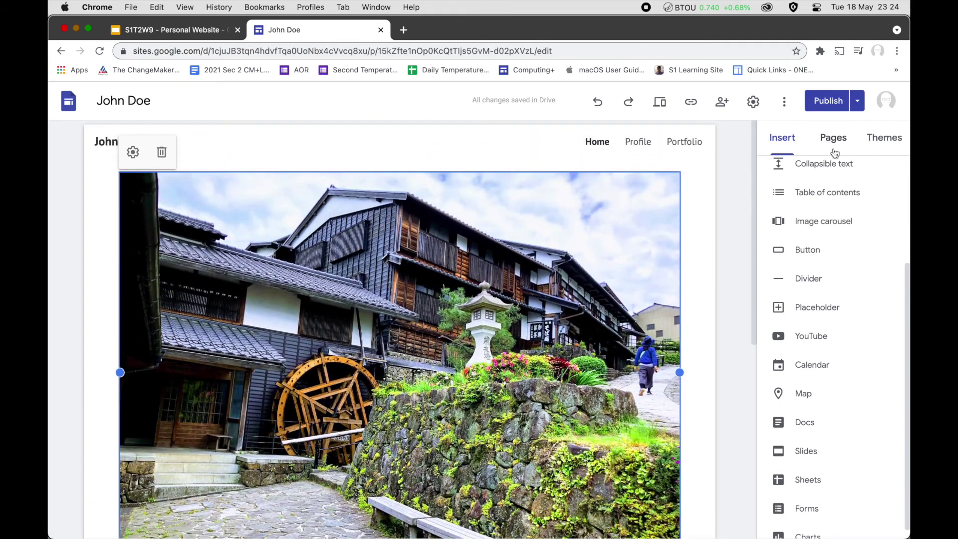
# - Open the review of unpublished changes and page back and forth through the carousel images in the Home draft
pyautogui.click(836, 104)
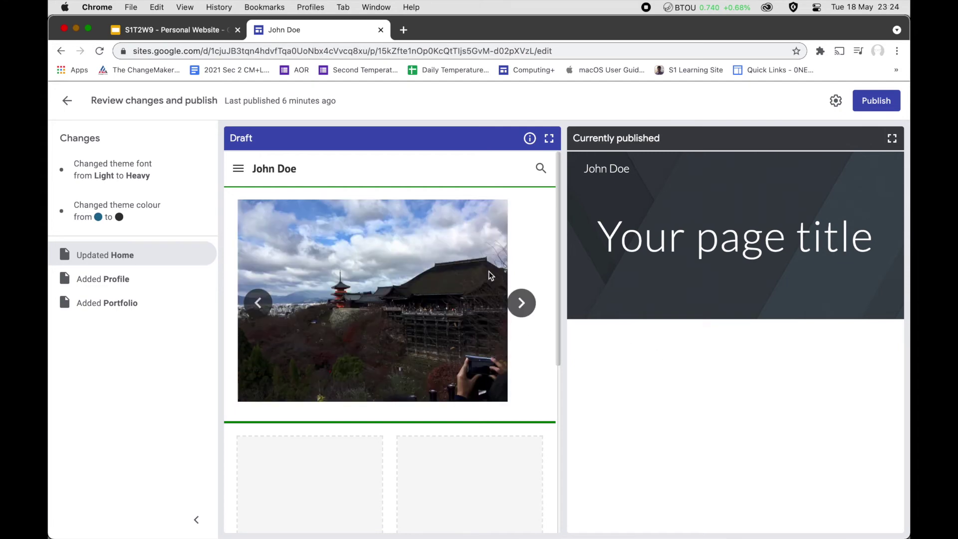
pyautogui.click(257, 305)
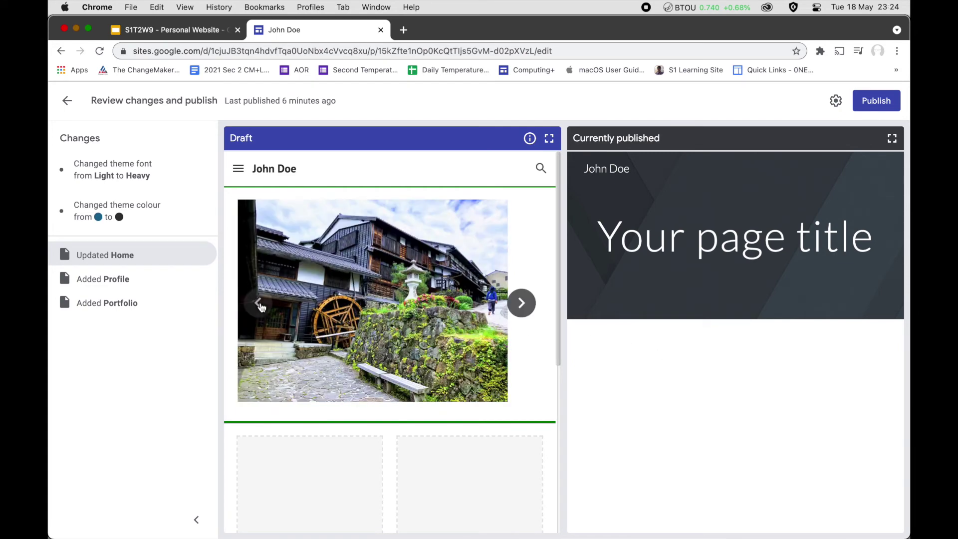
pyautogui.click(520, 303)
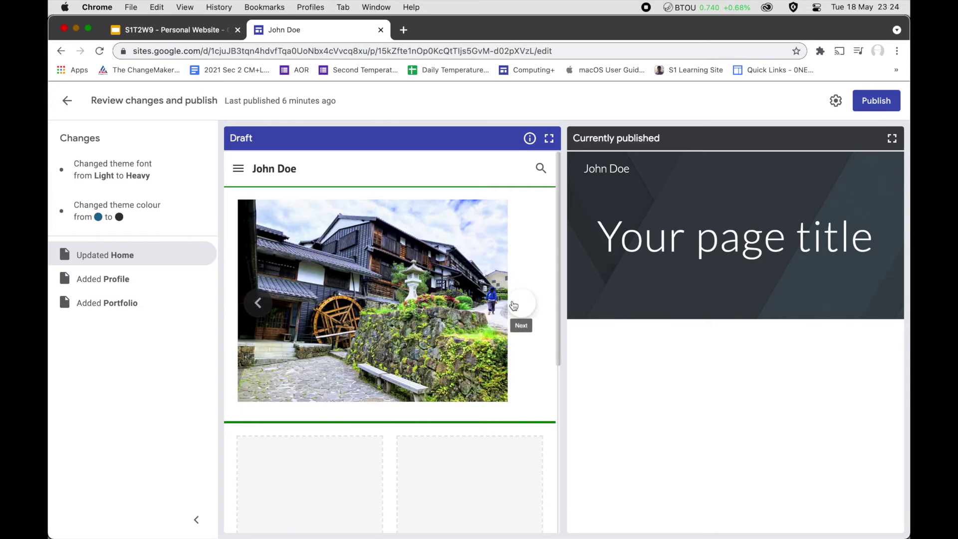
pyautogui.click(520, 305)
pyautogui.click(520, 305)
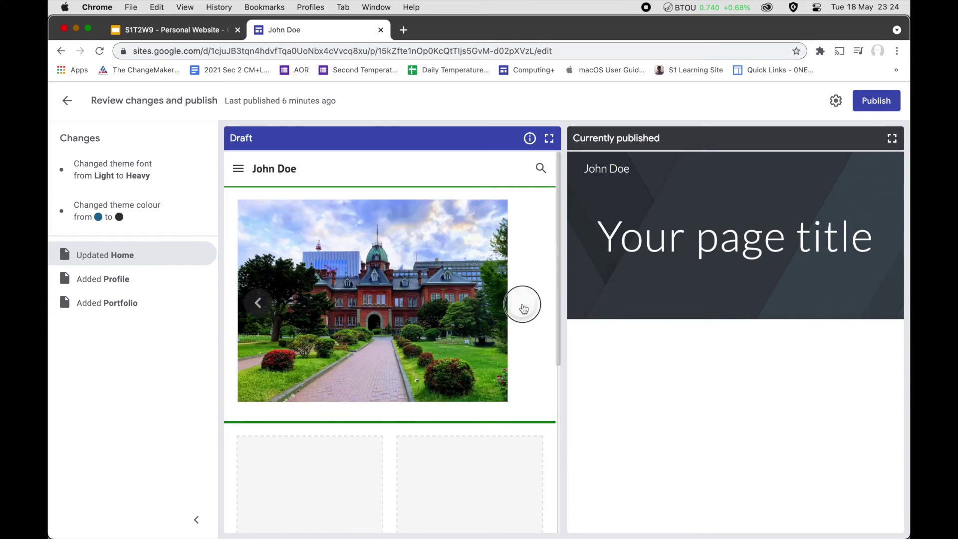
pyautogui.click(522, 308)
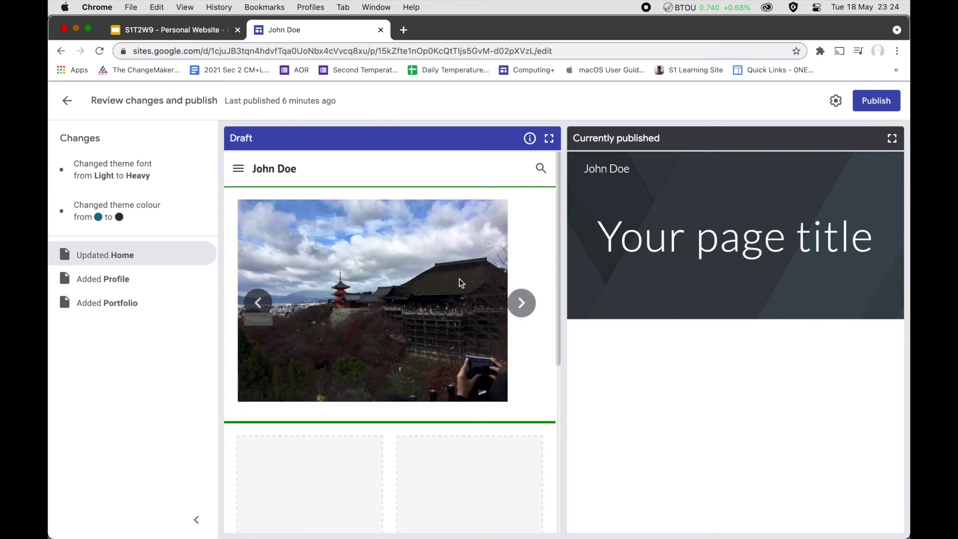
# - Expand the Home draft preview to full width and page through its carousel images
pyautogui.click(549, 140)
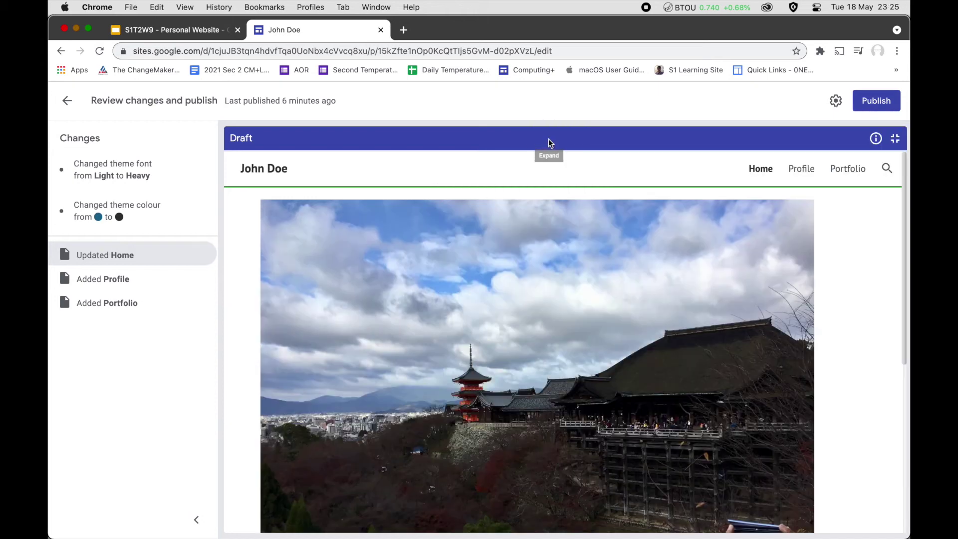
pyautogui.scroll(-3, 741, 299)
pyautogui.click(849, 302)
pyautogui.click(849, 302)
pyautogui.click(849, 302)
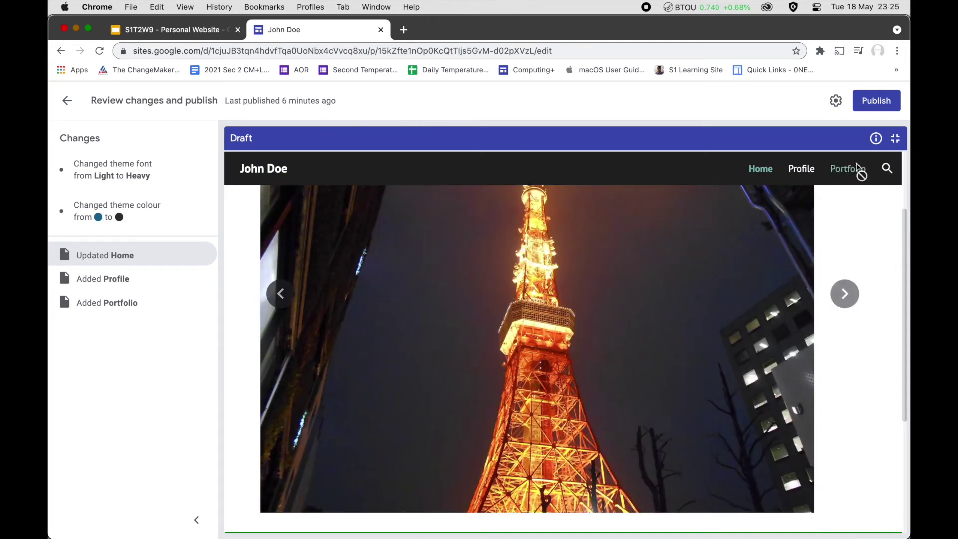
# - Publish the reviewed changes and open the published site
pyautogui.click(876, 101)
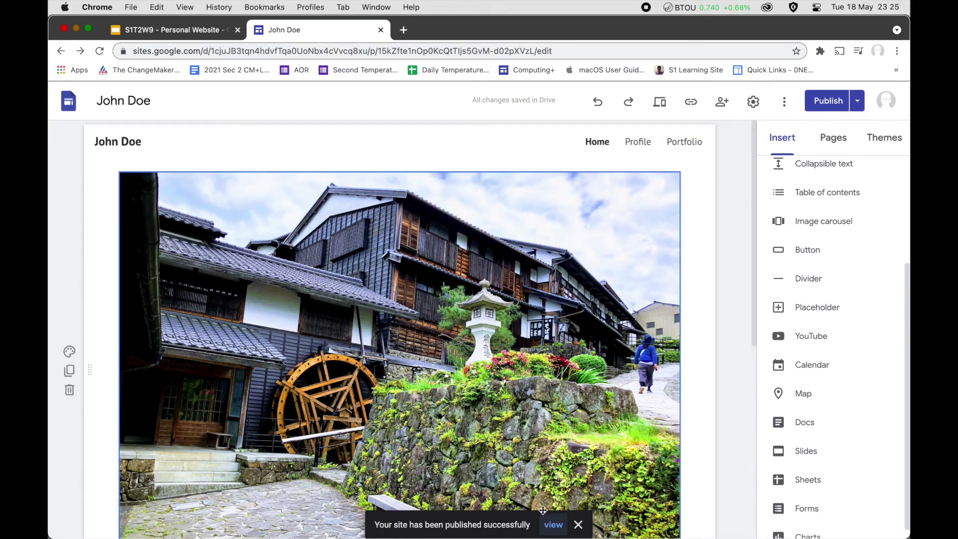
pyautogui.click(857, 101)
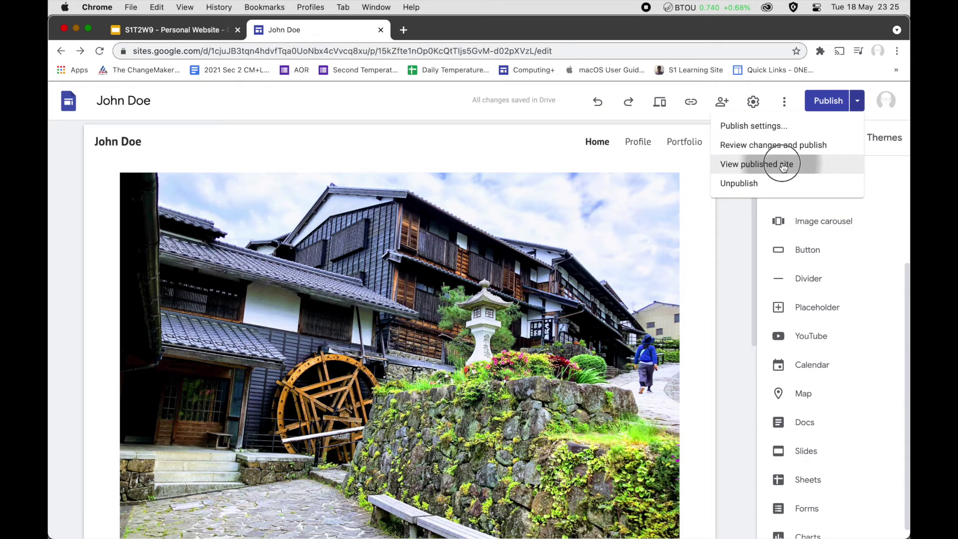
pyautogui.click(785, 165)
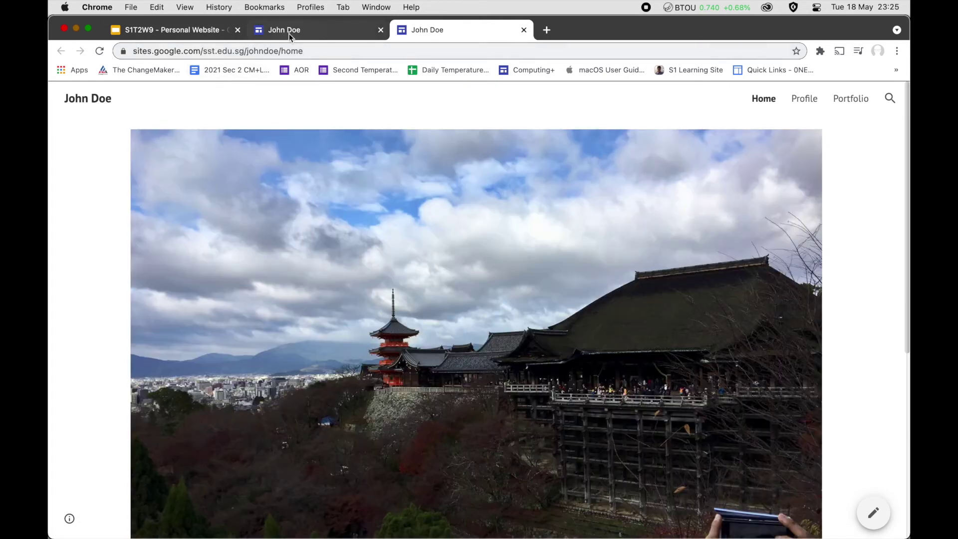
# - Compare the web address of the site editor with that of the published site, selecting the published address
pyautogui.click(291, 30)
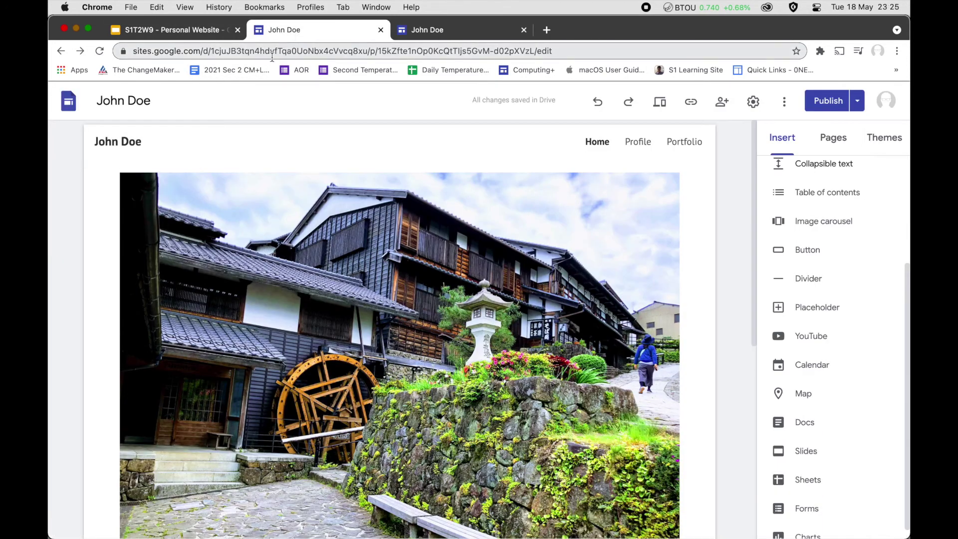
pyautogui.click(443, 30)
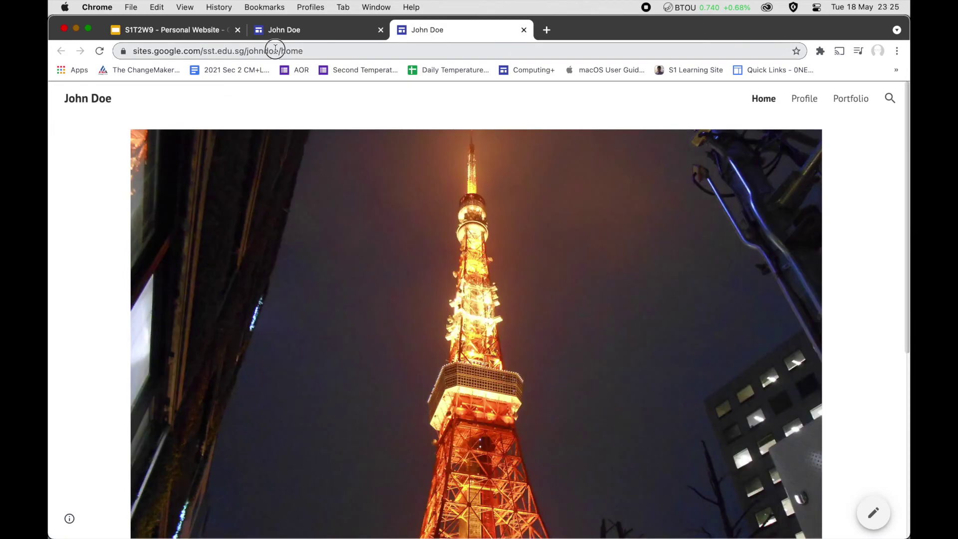
pyautogui.click(234, 47)
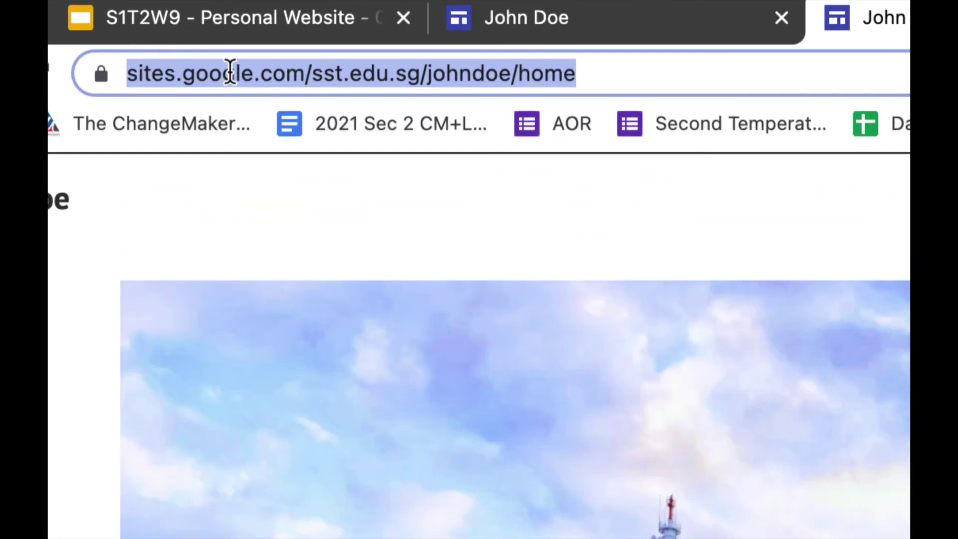
# - Remove the /home part from the published site's web address and copy the shortened address
pyautogui.click(229, 74)
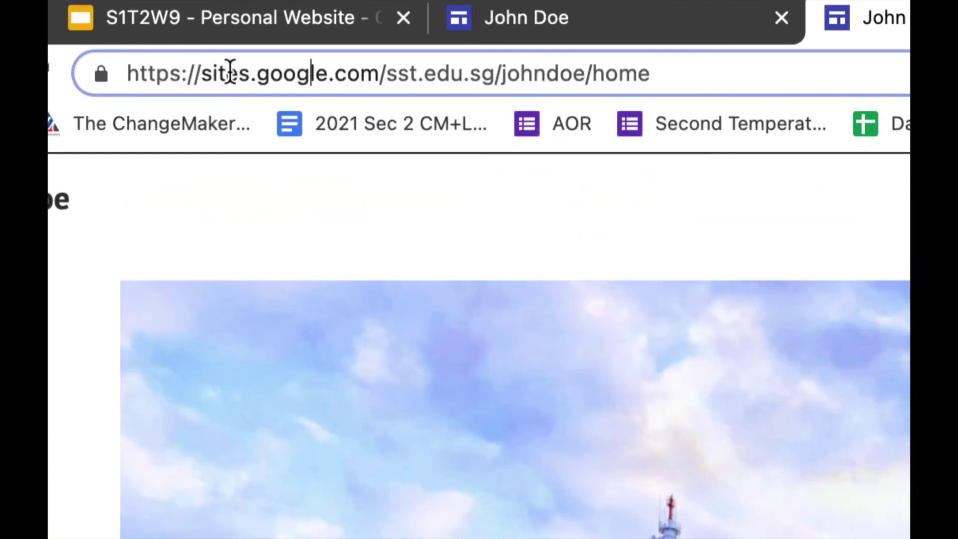
pyautogui.click(419, 73)
pyautogui.moveTo(418, 72); pyautogui.dragTo(425, 74)
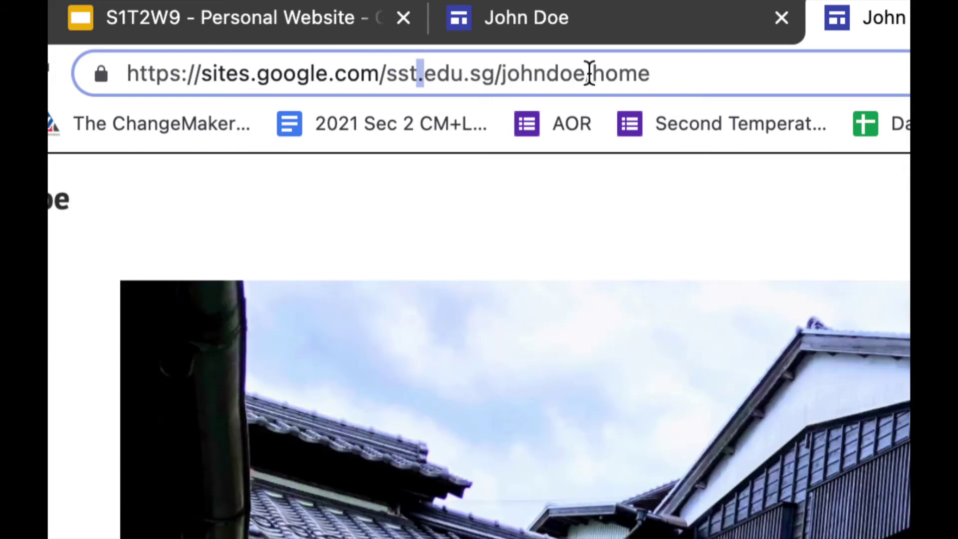
pyautogui.moveTo(590, 74); pyautogui.dragTo(663, 77)
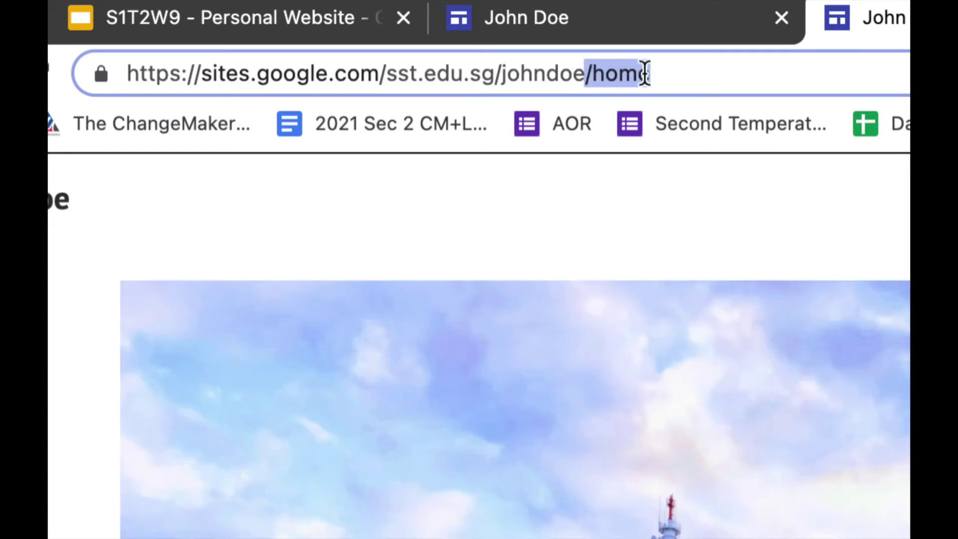
pyautogui.press('BackSpace')
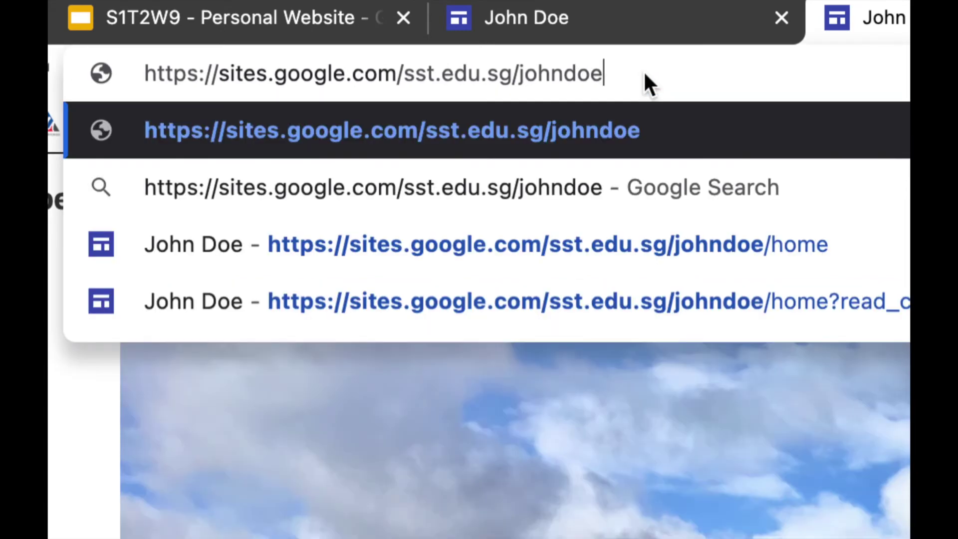
pyautogui.press('super+a')
pyautogui.press('super+c')
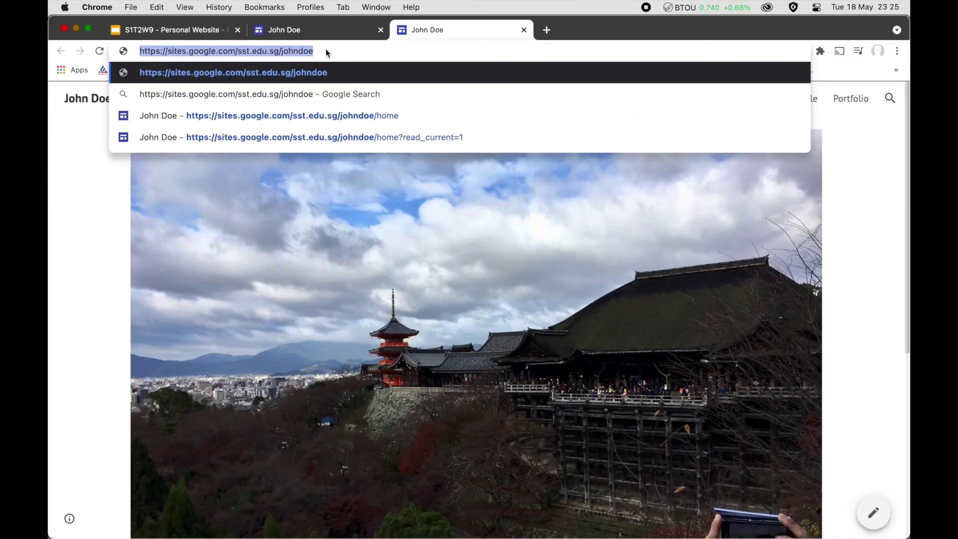
# - Check the published Home page in an incognito window using the copied address, and close both that window and the published site's tab
pyautogui.press('super+shift+n')
pyautogui.press('super+v')
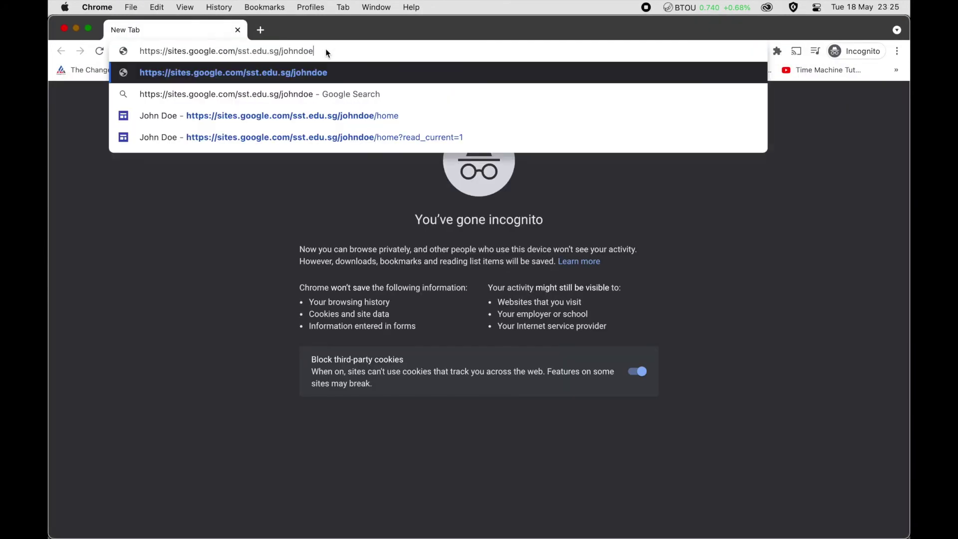
pyautogui.press('Return')
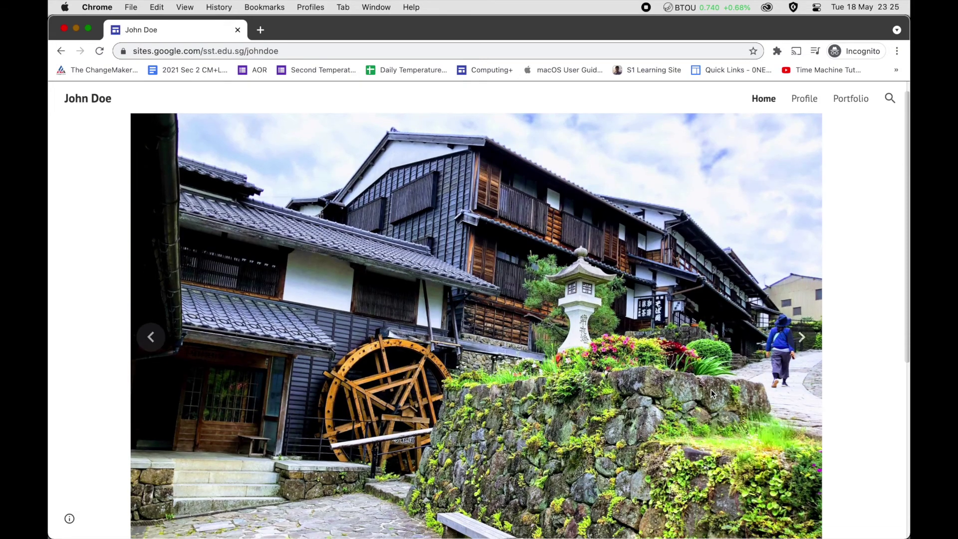
pyautogui.scroll(-5, 712, 394)
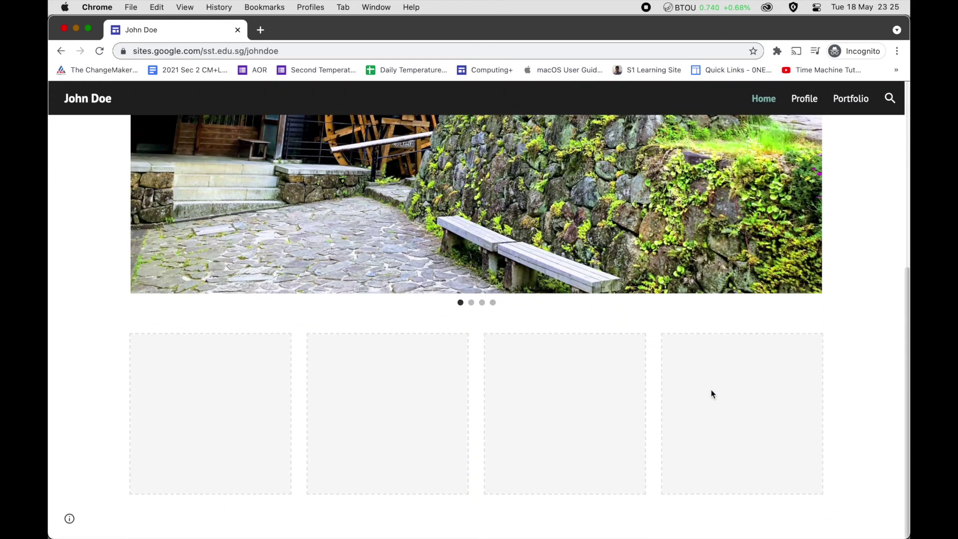
pyautogui.scroll(5, 712, 393)
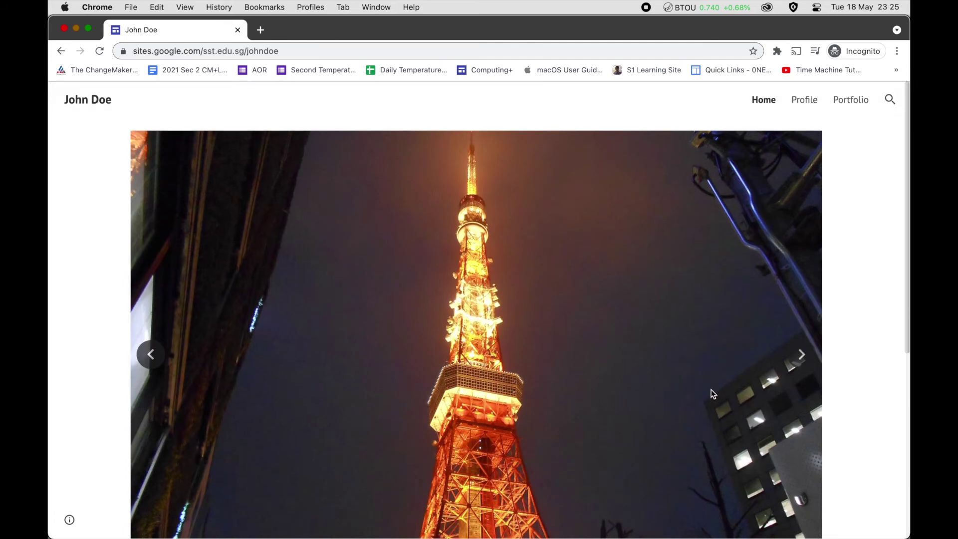
pyautogui.press('super+w')
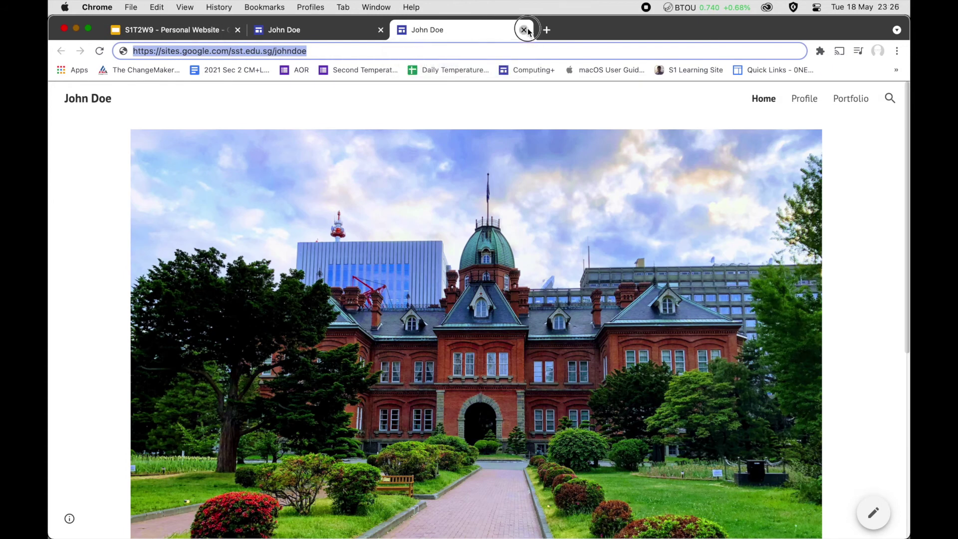
pyautogui.click(524, 30)
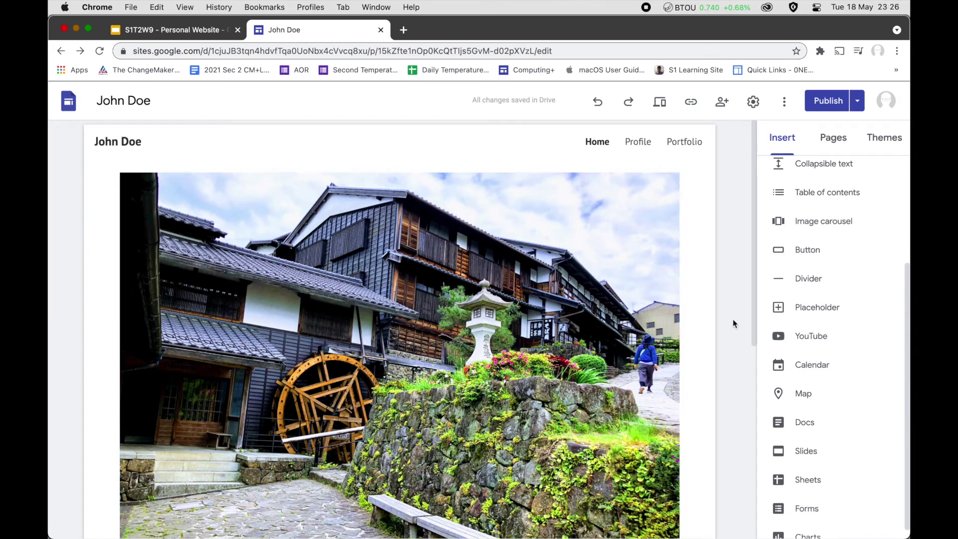
# - Add a header to the Profile page and delete its title text
pyautogui.click(638, 141)
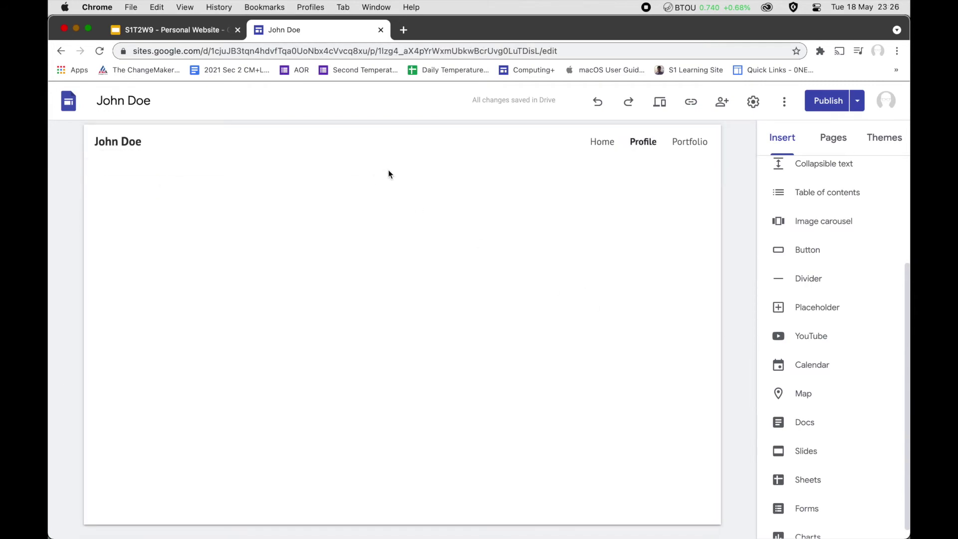
pyautogui.click(408, 172)
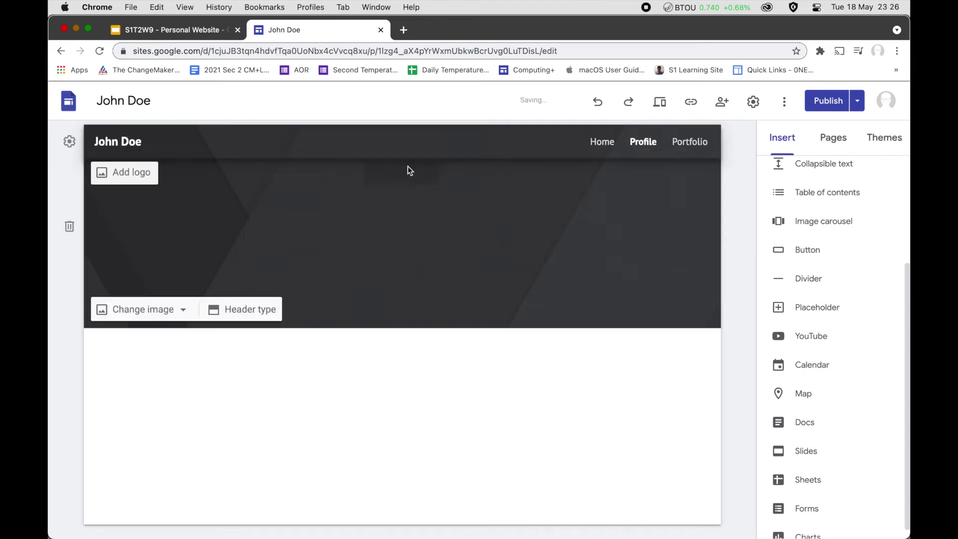
pyautogui.click(610, 142)
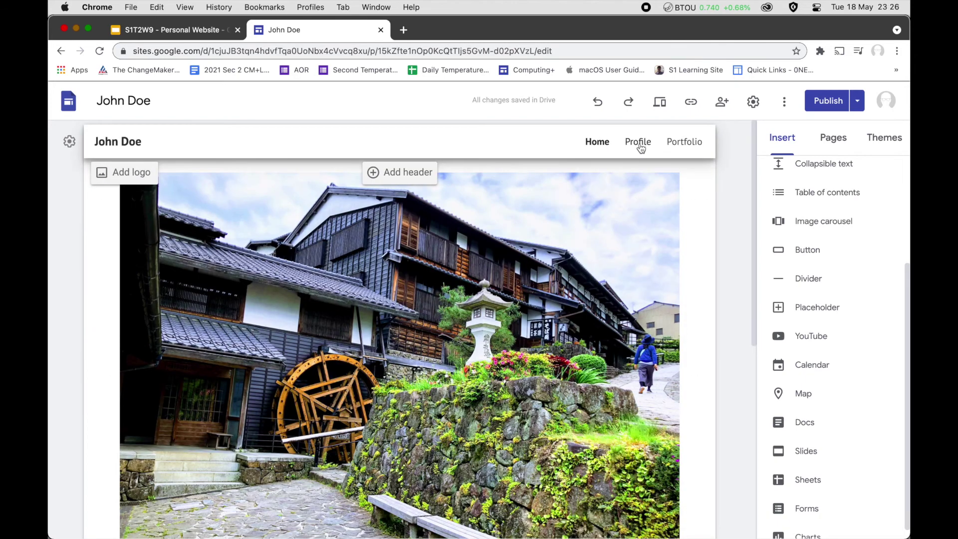
pyautogui.click(641, 147)
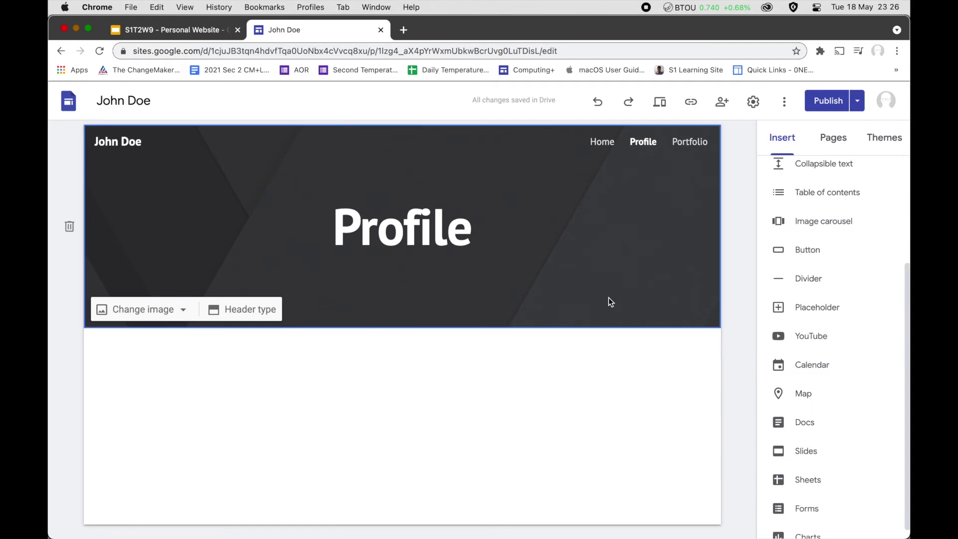
pyautogui.click(411, 216)
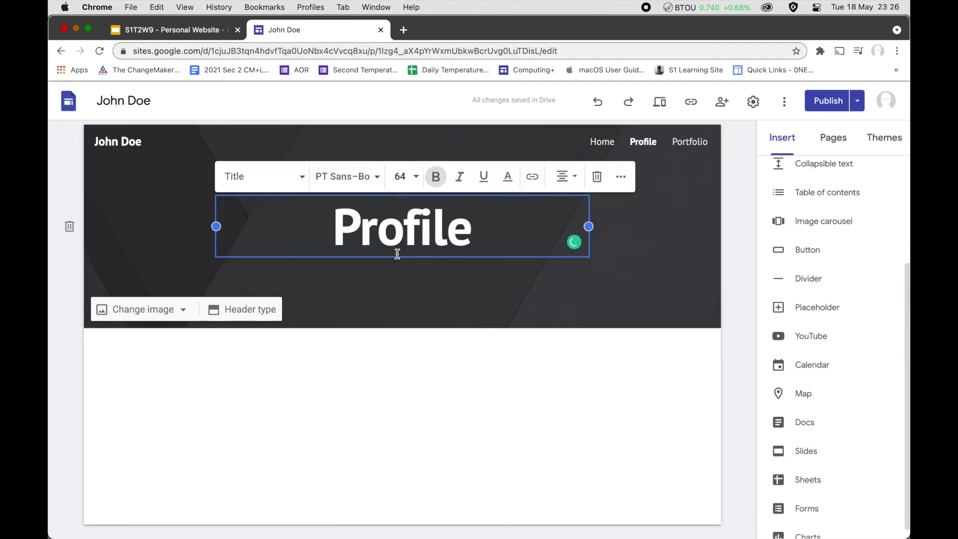
pyautogui.click(597, 185)
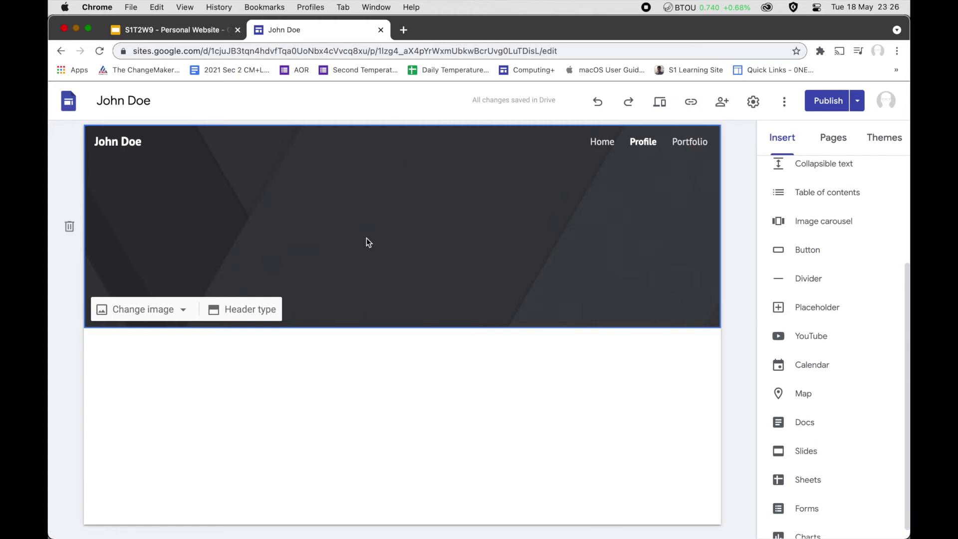
# - Search Google Images for "sst" in a new browser tab
pyautogui.press('super+t')
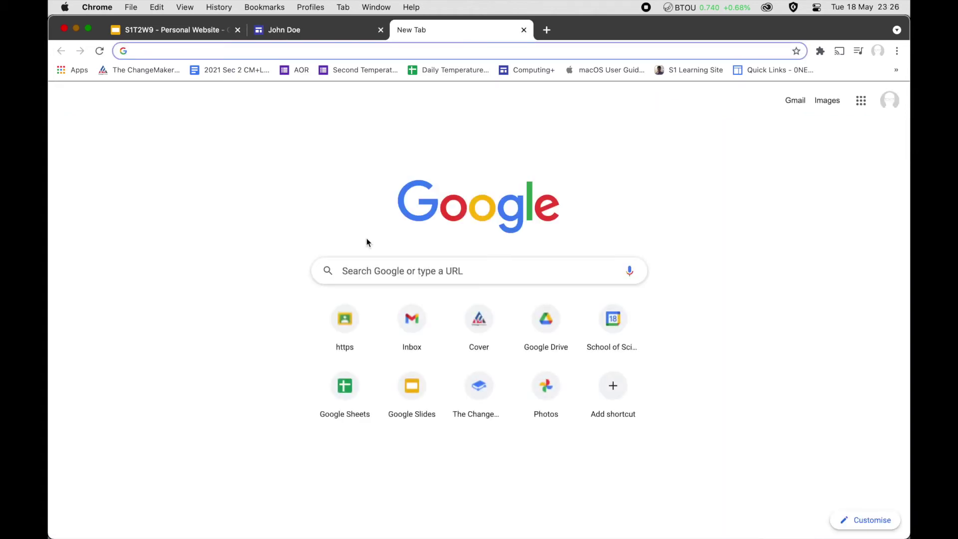
pyautogui.write('sst')
pyautogui.press('Return')
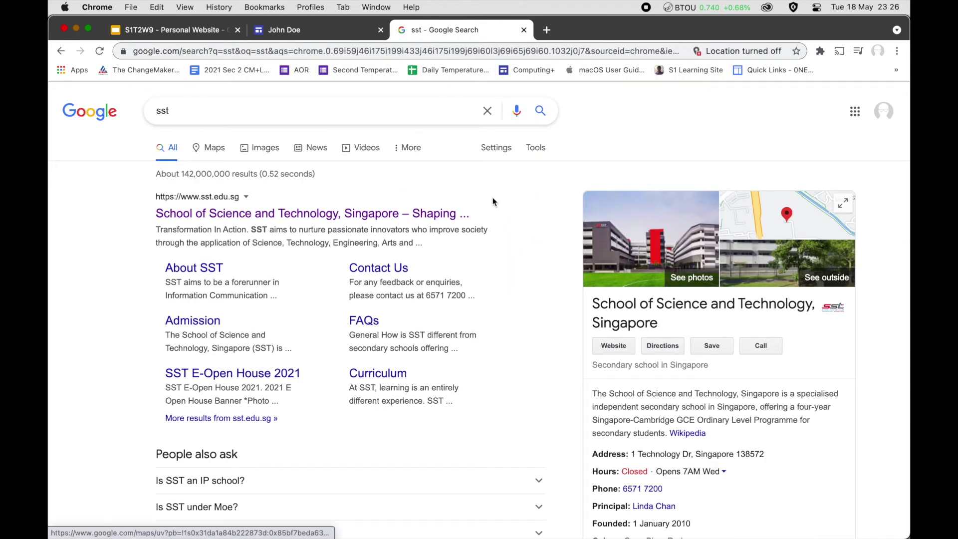
pyautogui.click(255, 156)
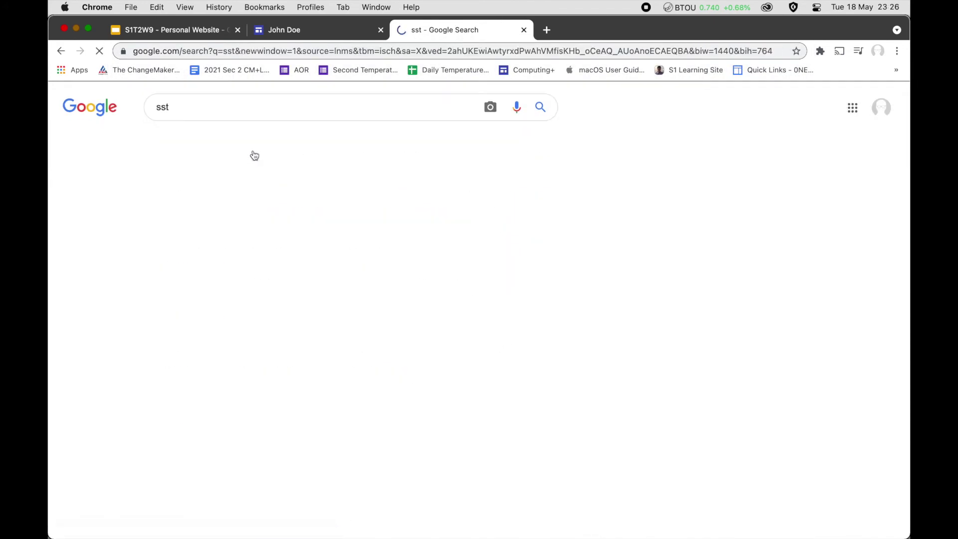
# - Find the wide School of Science and Technology building photo with the green field and copy its image address
pyautogui.scroll(-2, 309, 249)
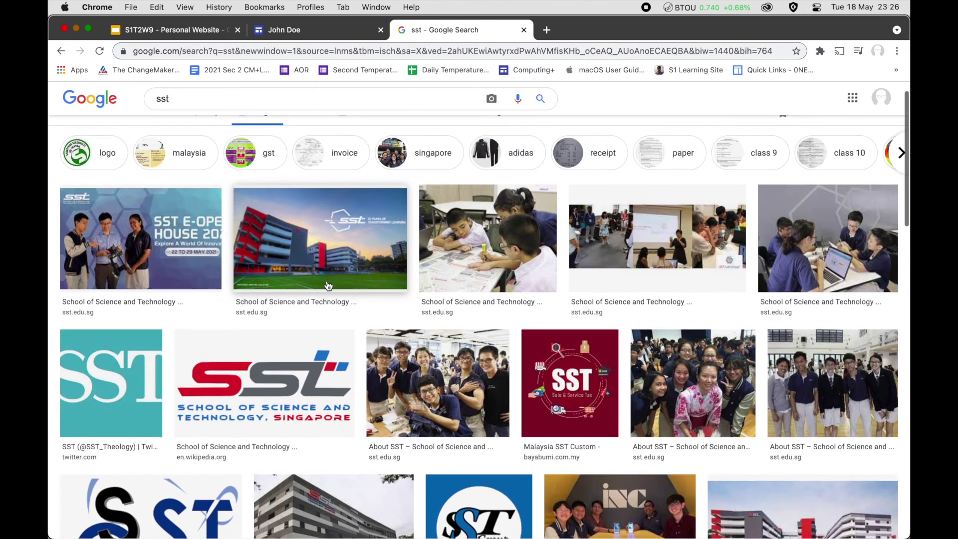
pyautogui.scroll(-2, 328, 286)
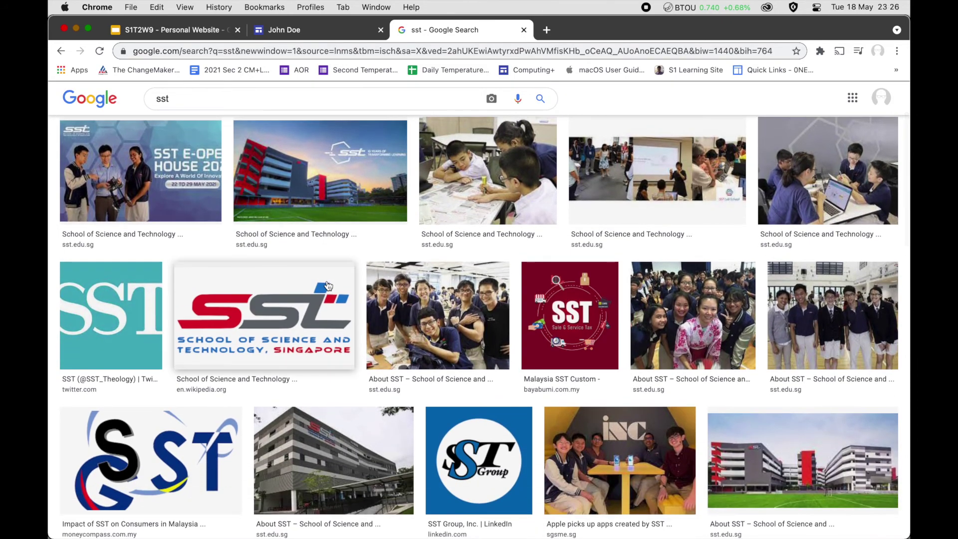
pyautogui.scroll(-1, 328, 286)
pyautogui.scroll(-3, 328, 285)
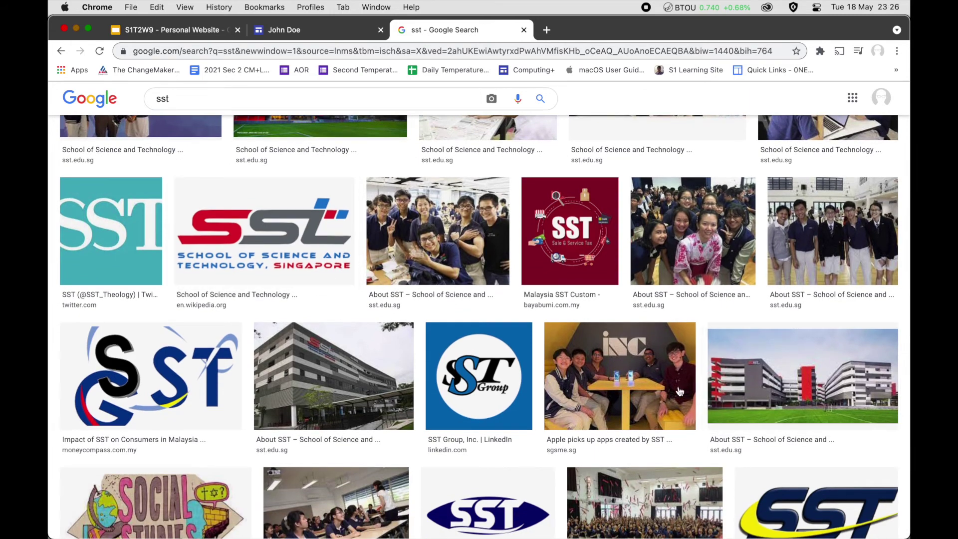
pyautogui.click(817, 399)
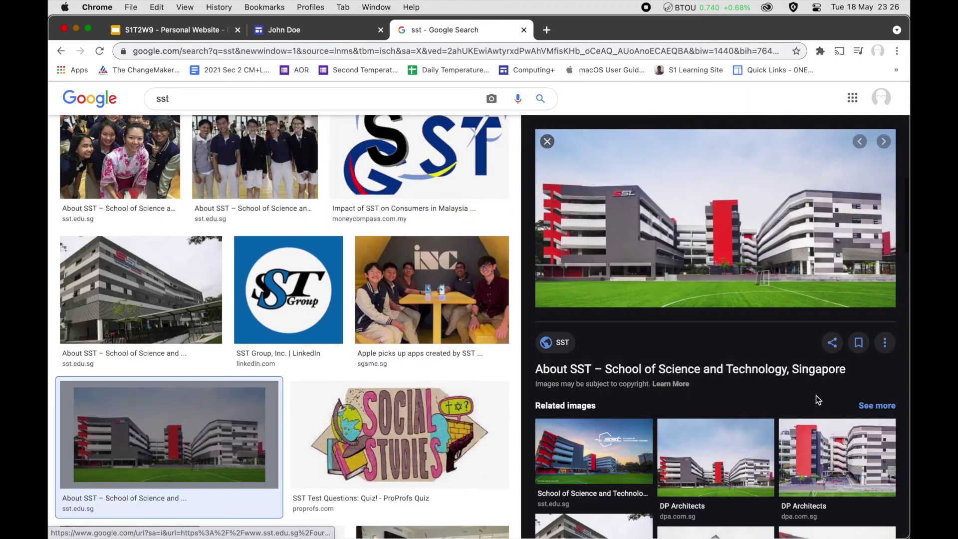
pyautogui.rightClick(671, 227)
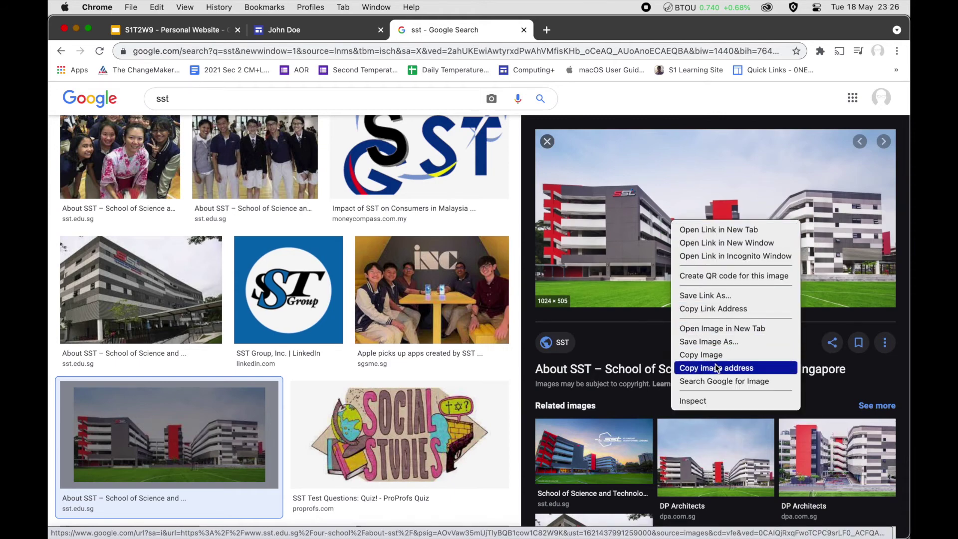
pyautogui.click(766, 368)
pyautogui.click(289, 31)
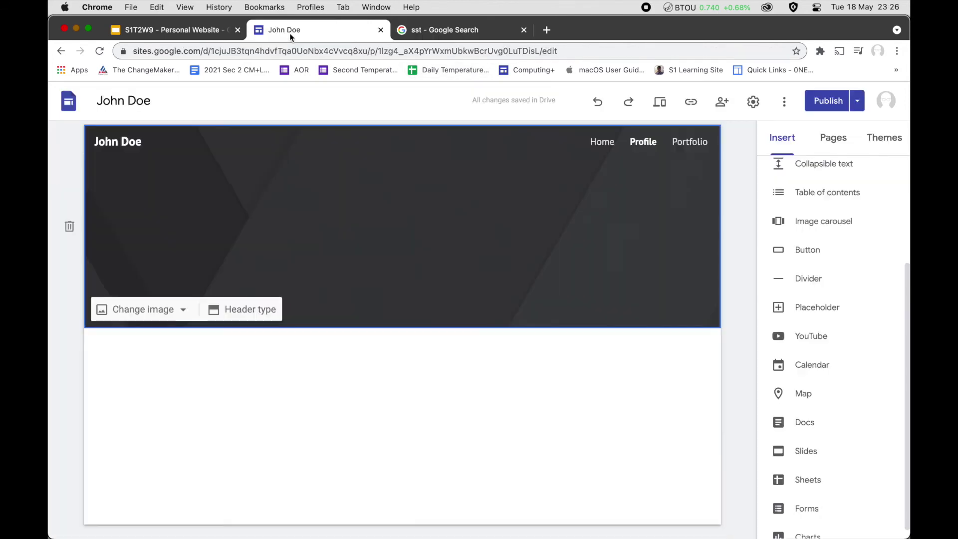
pyautogui.click(163, 310)
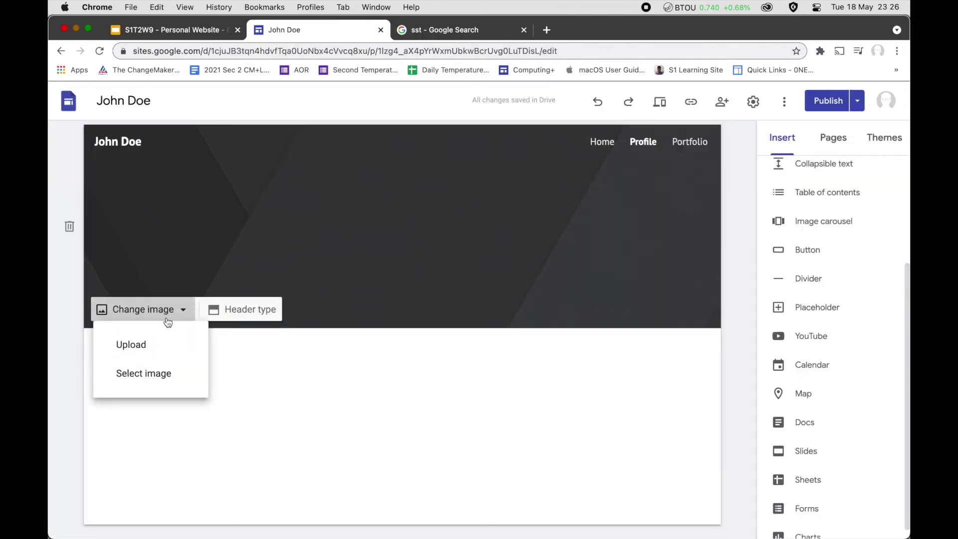
pyautogui.click(175, 375)
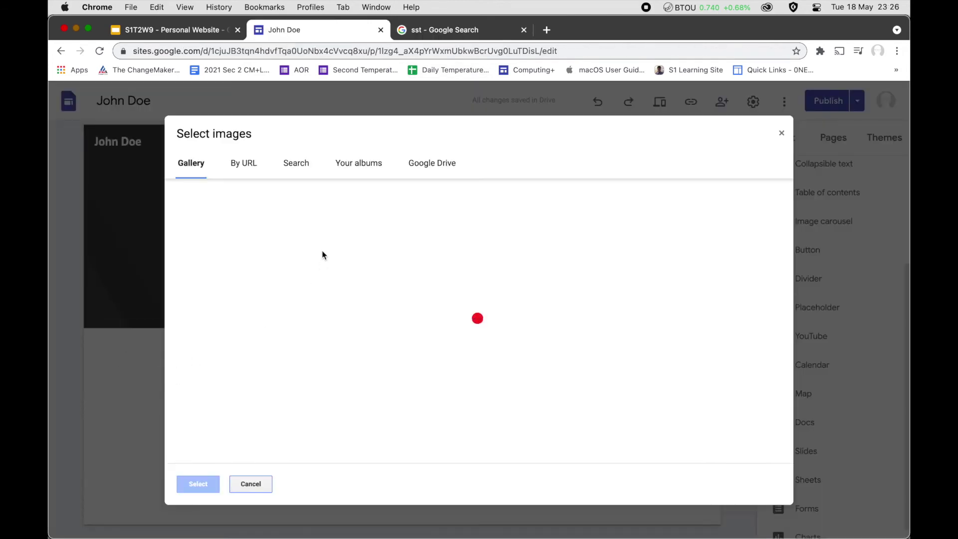
pyautogui.click(244, 164)
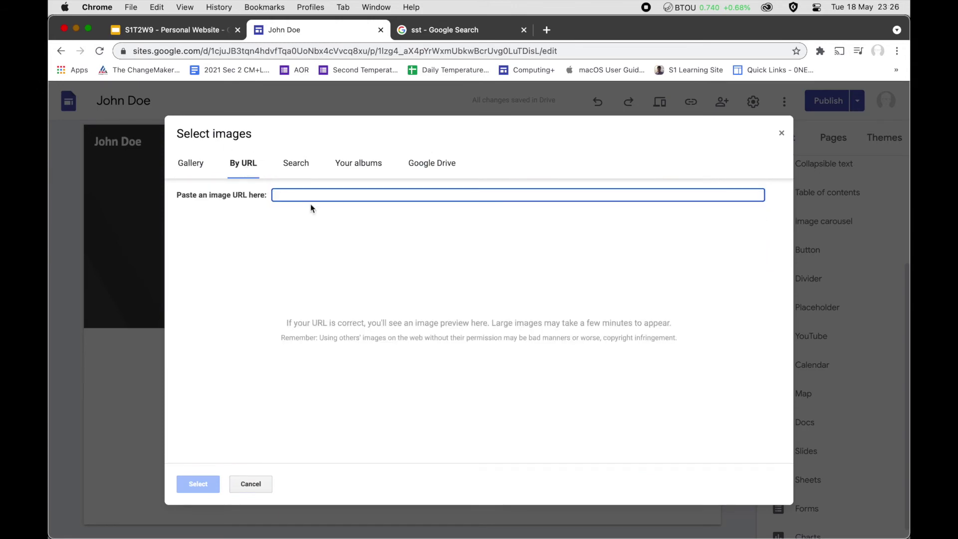
pyautogui.press('super+v')
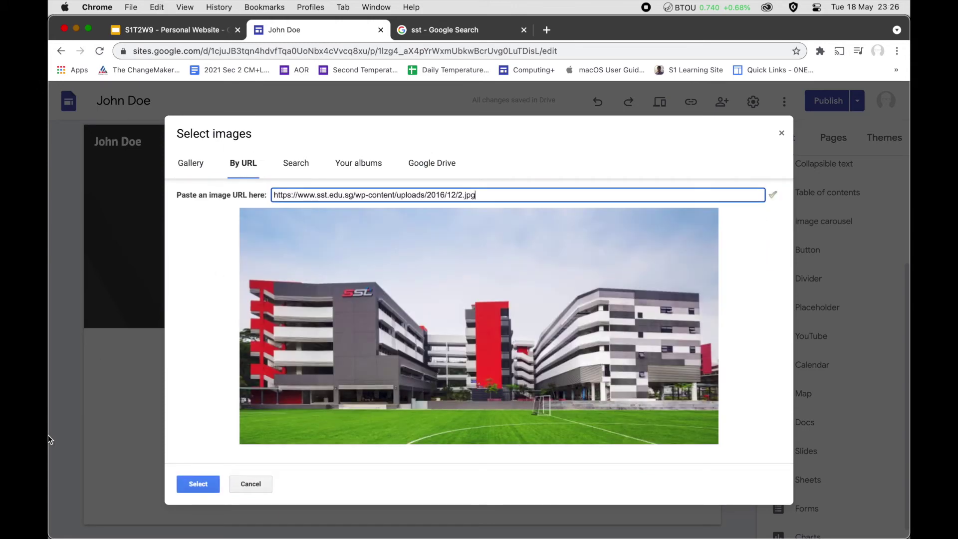
pyautogui.click(196, 484)
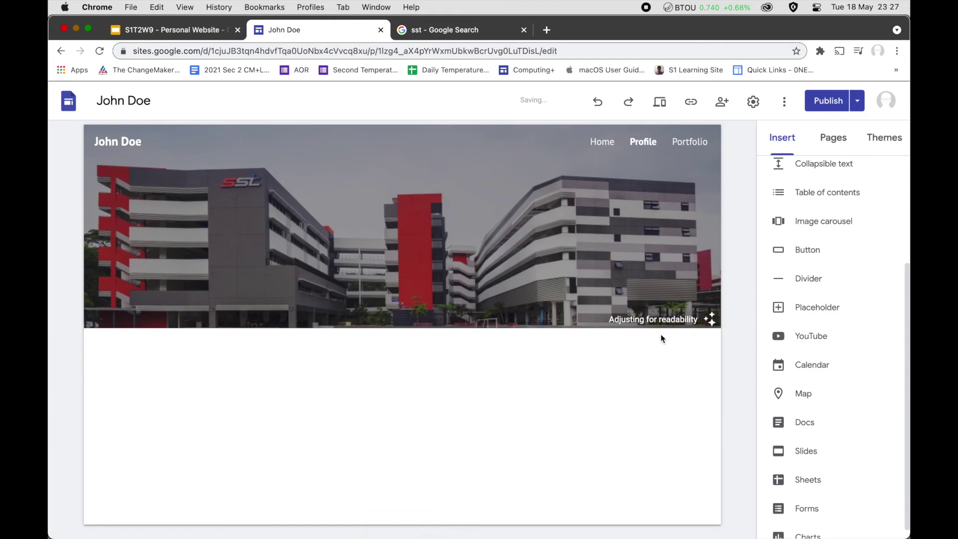
pyautogui.moveTo(647, 327)
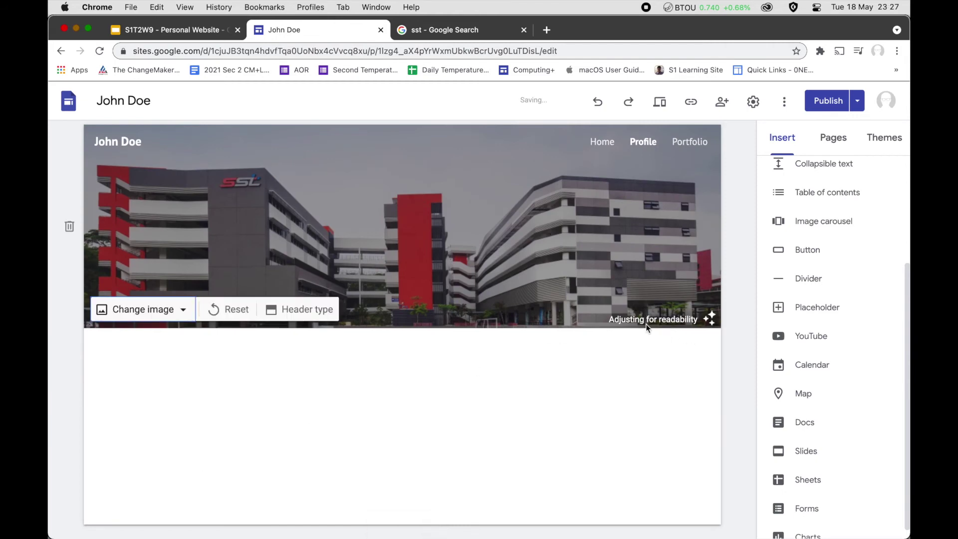
pyautogui.click(686, 321)
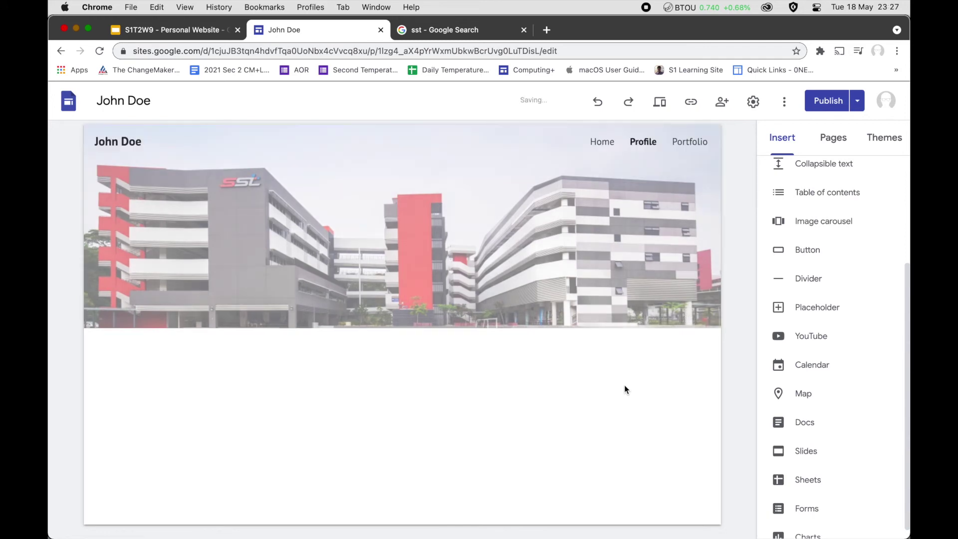
# - Change the Profile page's header type to Large banner so more of the school building photo shows
pyautogui.moveTo(575, 268)
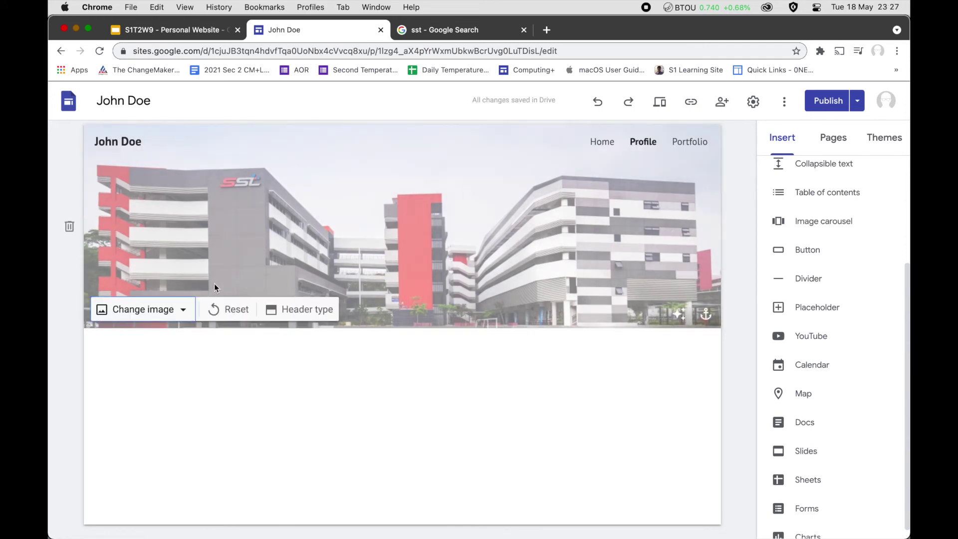
pyautogui.click(173, 316)
pyautogui.click(175, 314)
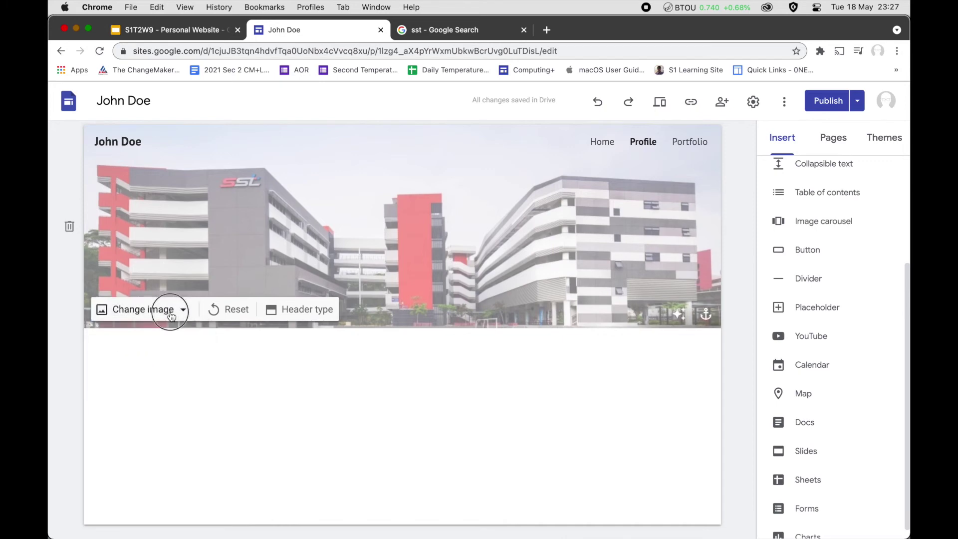
pyautogui.click(295, 315)
pyautogui.click(234, 304)
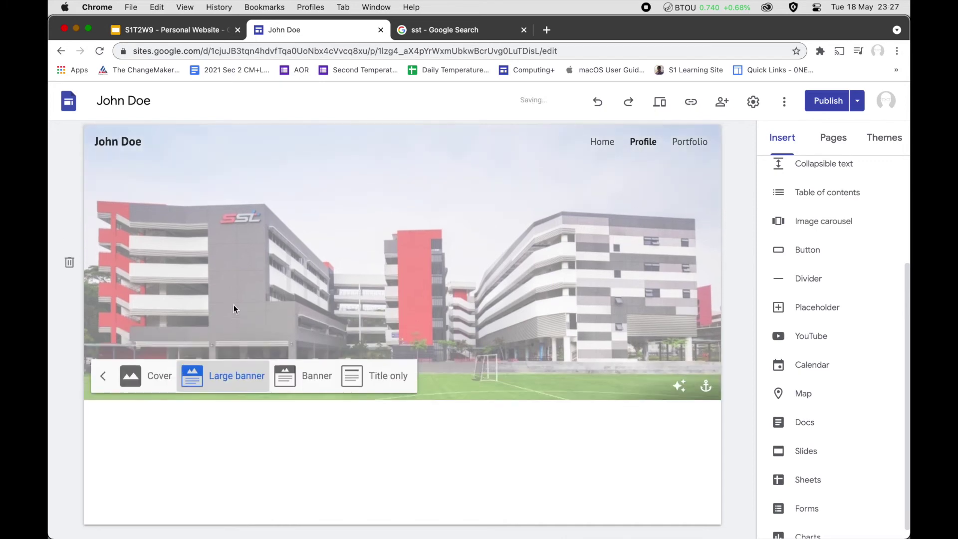
pyautogui.click(573, 451)
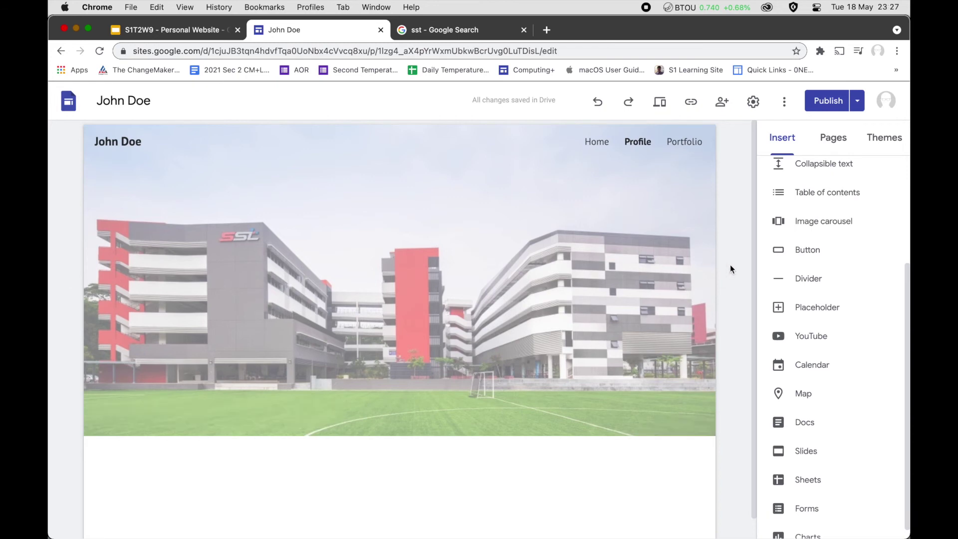
pyautogui.click(598, 246)
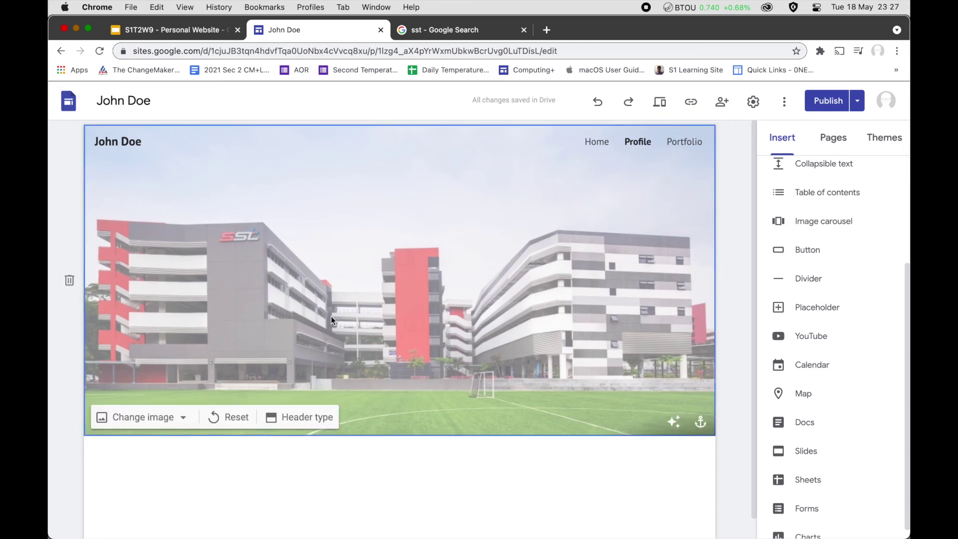
pyautogui.scroll(4, 782, 251)
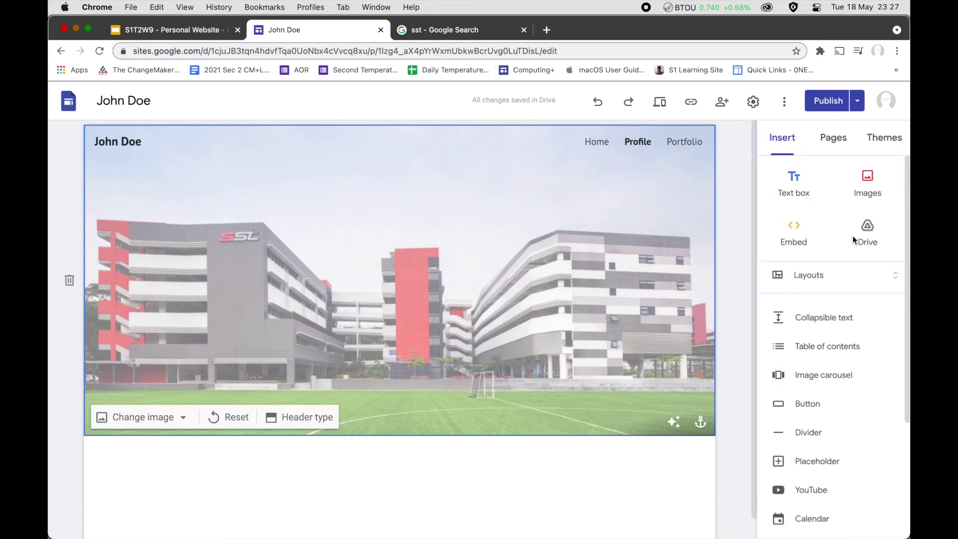
pyautogui.scroll(-1, 853, 242)
pyautogui.scroll(1, 854, 242)
pyautogui.scroll(-2, 854, 242)
pyautogui.scroll(2, 853, 242)
pyautogui.click(868, 180)
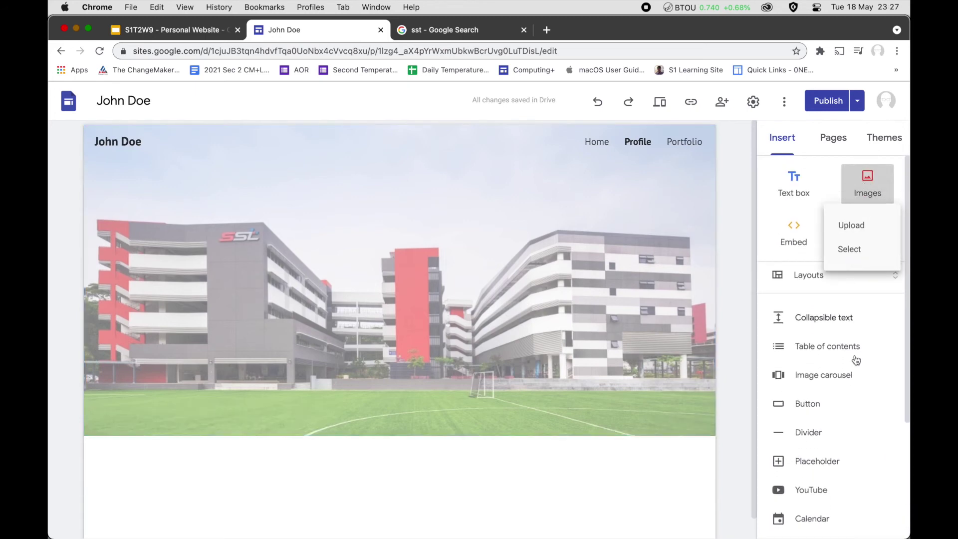
pyautogui.click(749, 351)
# - Insert a placeholder below the Profile header and set its file type to images
pyautogui.scroll(-3, 815, 384)
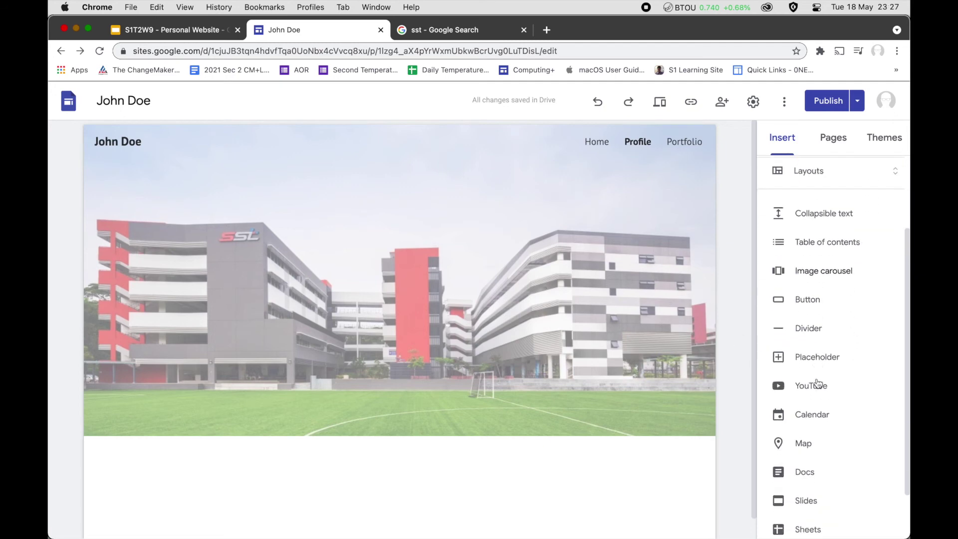
pyautogui.click(798, 316)
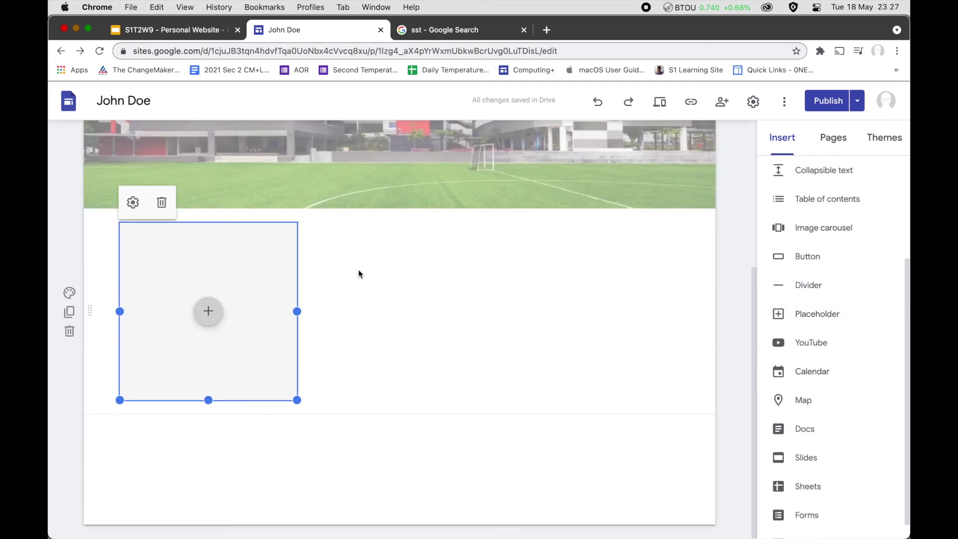
pyautogui.click(213, 316)
pyautogui.click(267, 297)
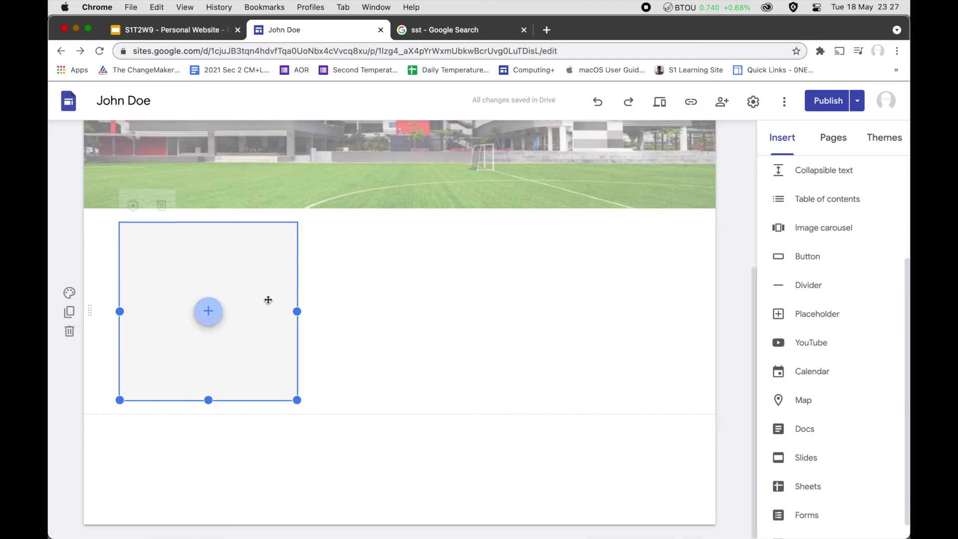
pyautogui.click(132, 202)
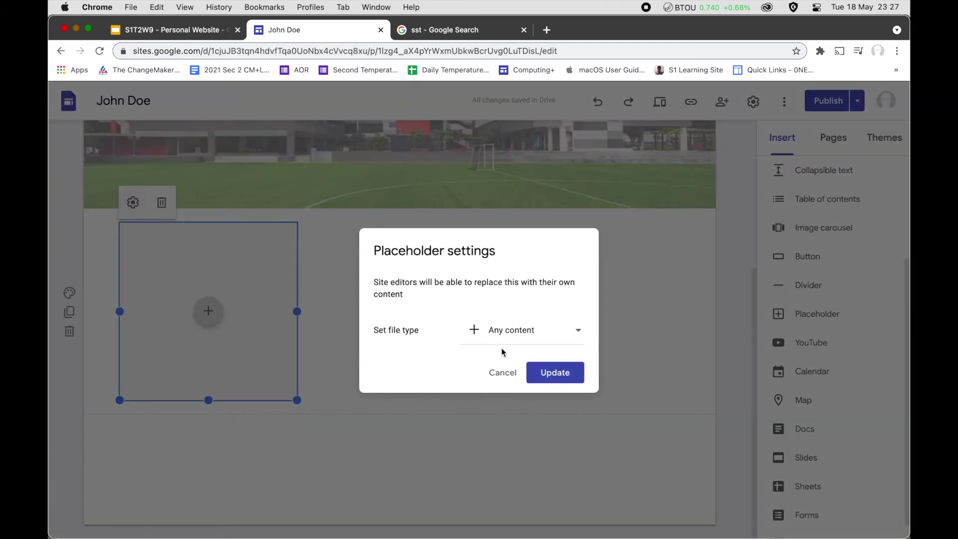
pyautogui.click(504, 329)
pyautogui.click(512, 280)
pyautogui.click(557, 372)
# - Move the image placeholder up into the left part of the Profile page's header photo
pyautogui.scroll(5, 397, 302)
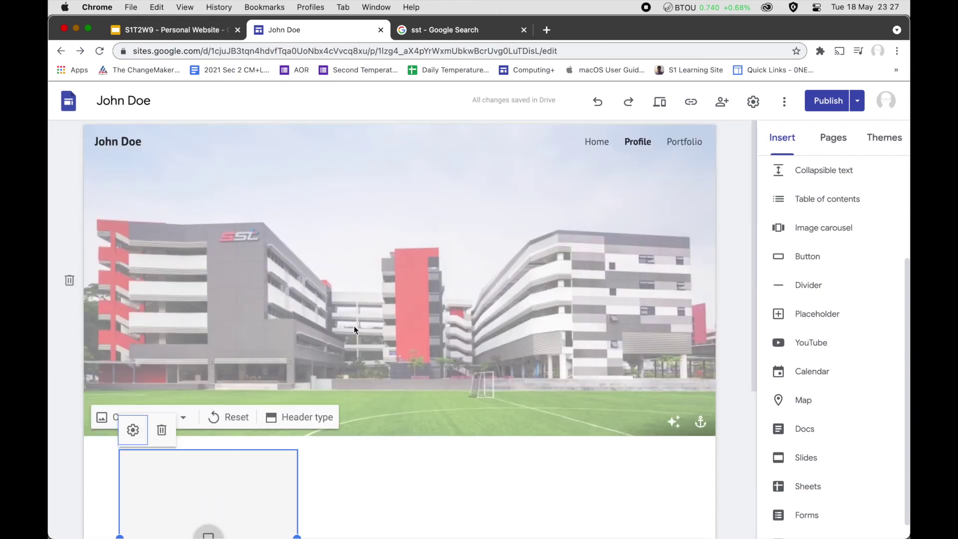
pyautogui.moveTo(237, 474); pyautogui.dragTo(130, 250)
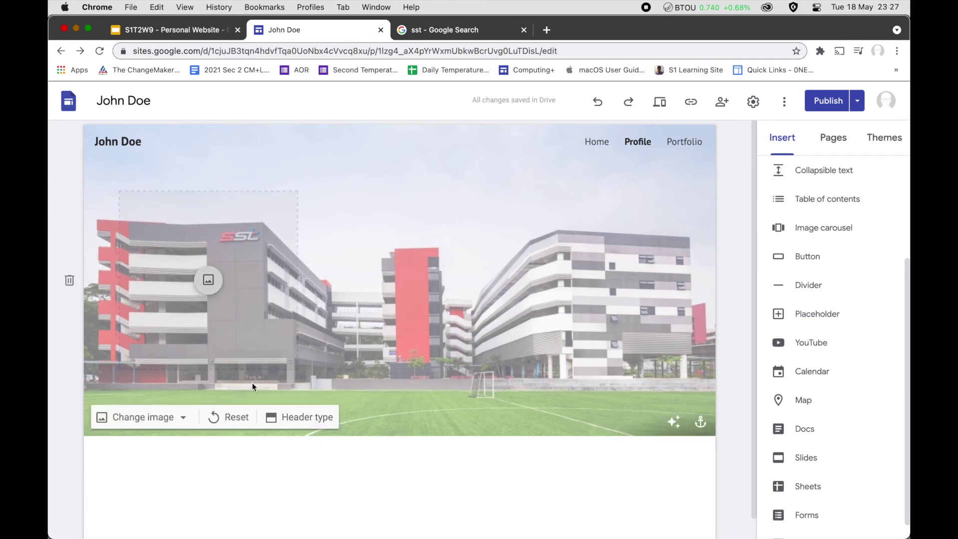
pyautogui.click(442, 293)
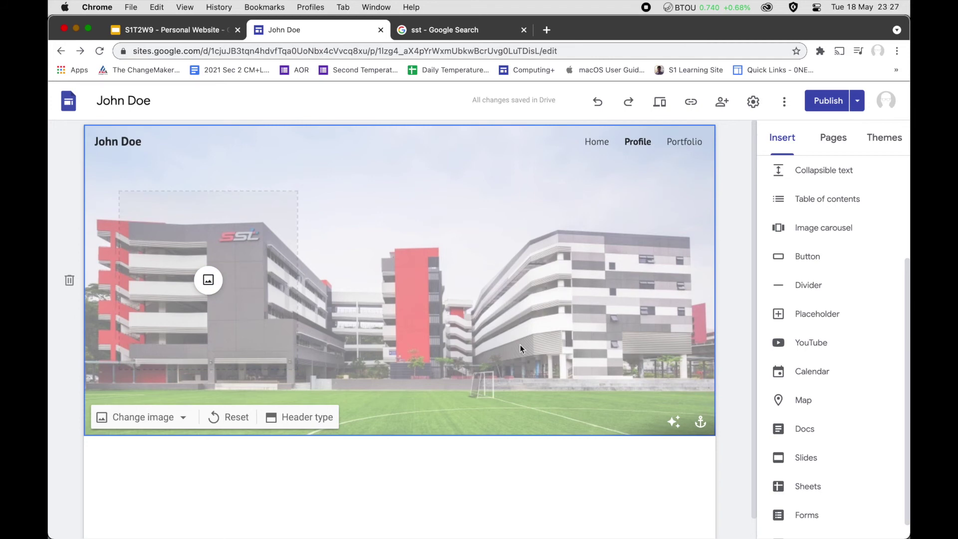
pyautogui.scroll(-1, 469, 344)
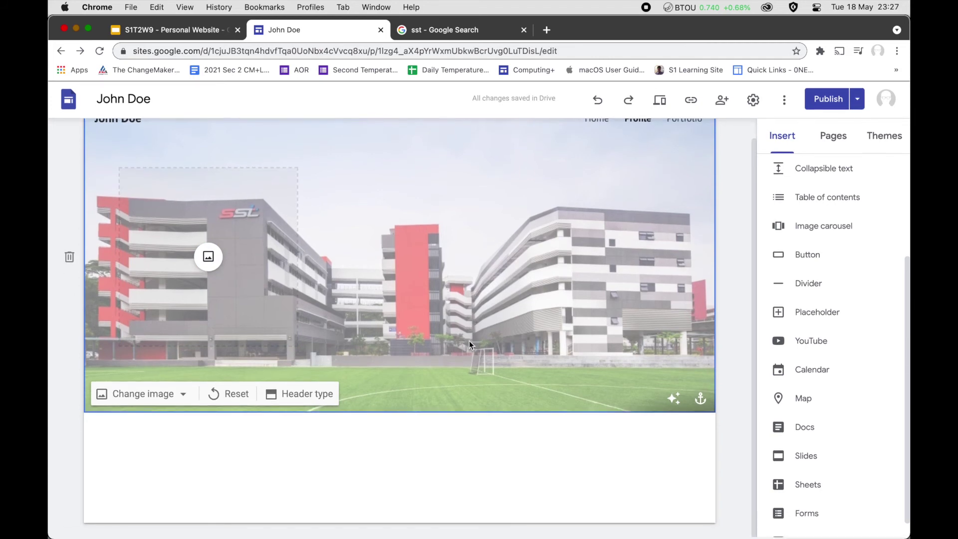
pyautogui.click(480, 471)
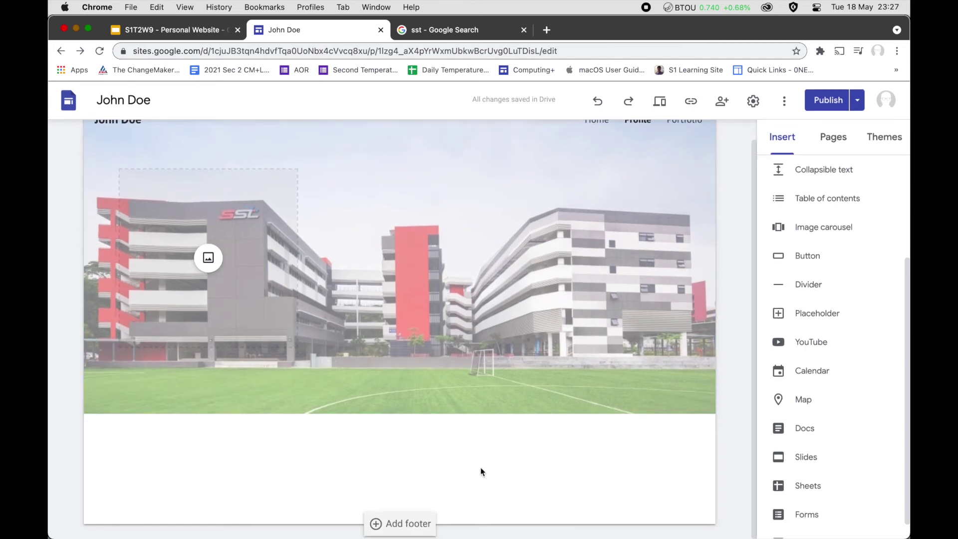
# - Check the LinkedIn slide in the Personal Website presentation and add a Title-style text box reading "Summary" below the Profile header
pyautogui.click(145, 30)
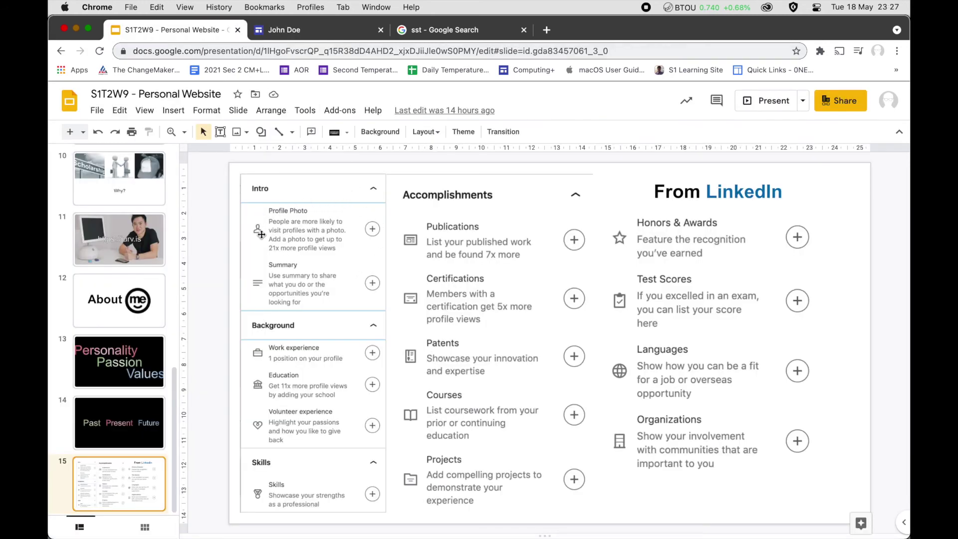
pyautogui.click(295, 32)
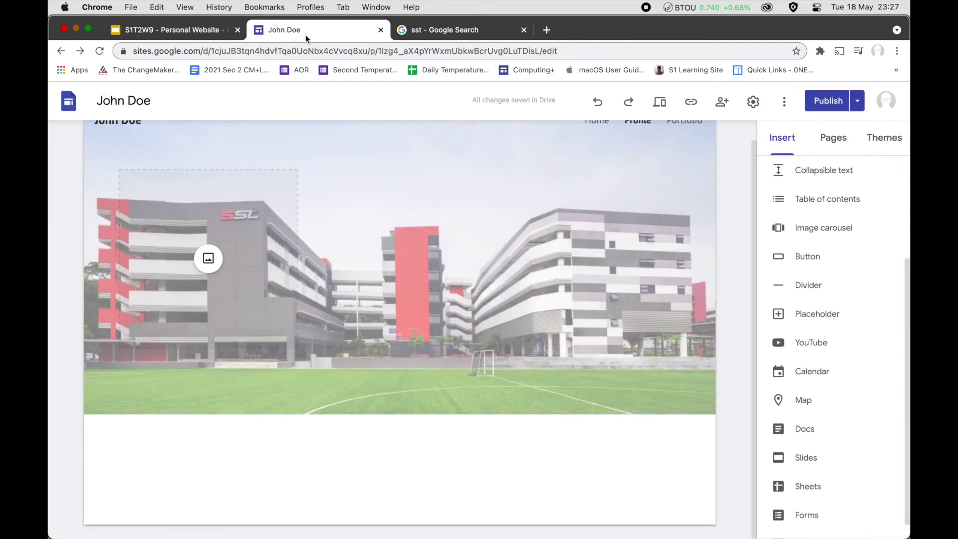
pyautogui.scroll(5, 813, 291)
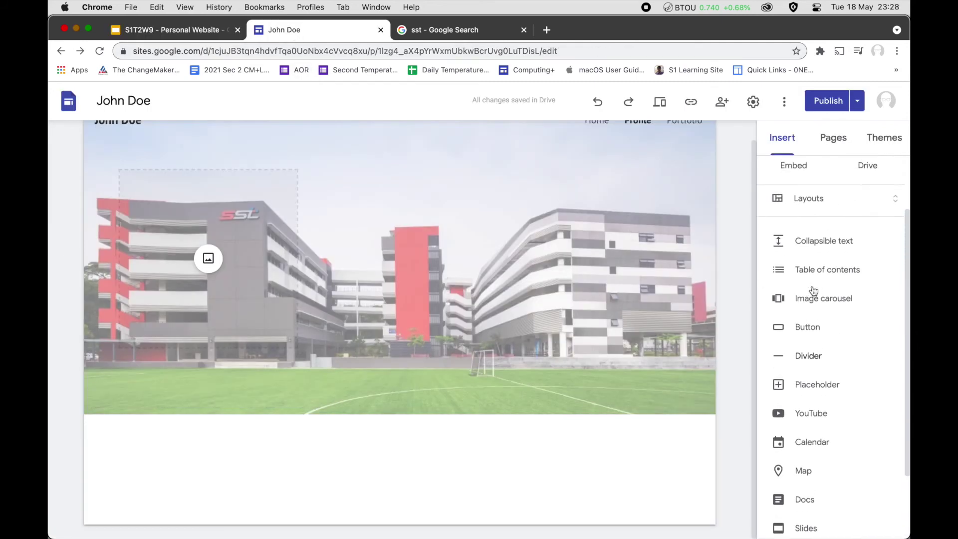
pyautogui.scroll(-3, 813, 291)
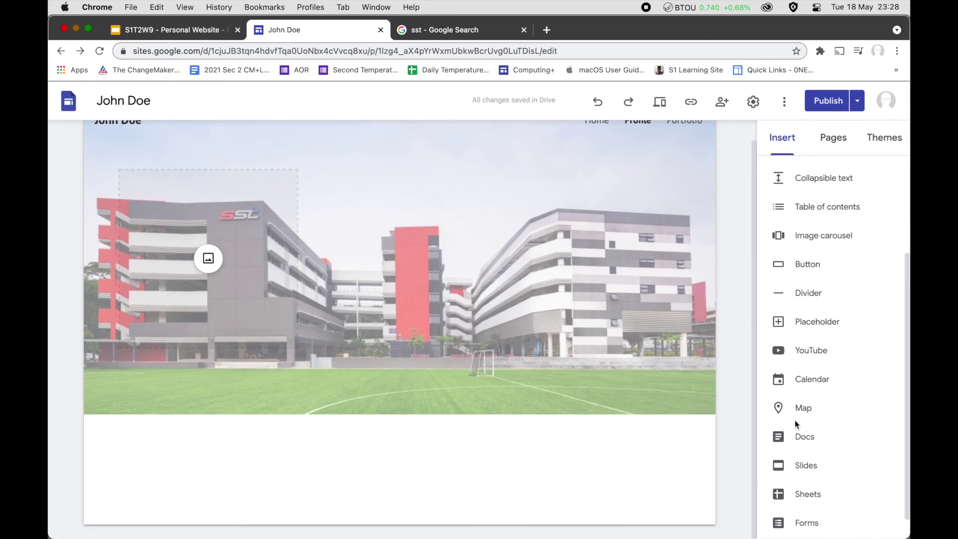
pyautogui.doubleClick(427, 468)
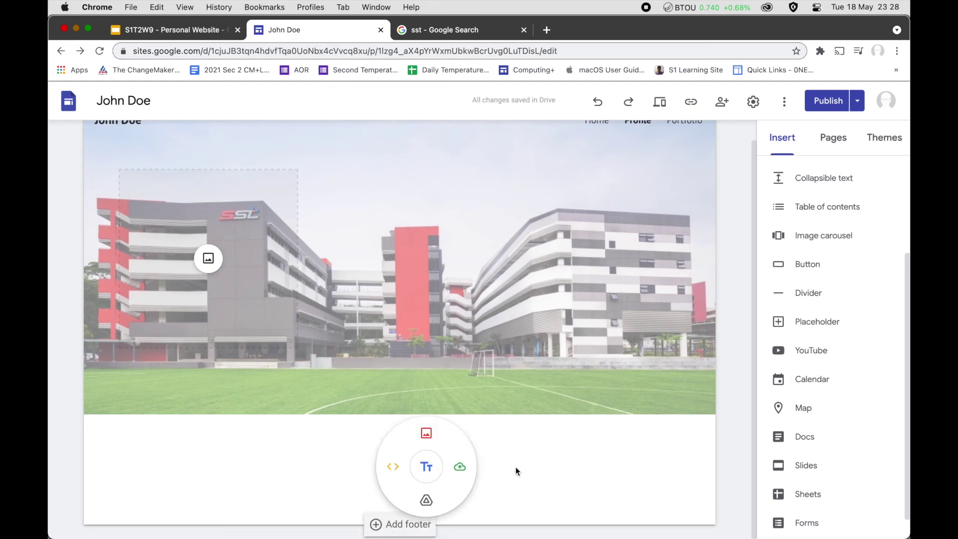
pyautogui.scroll(3, 790, 305)
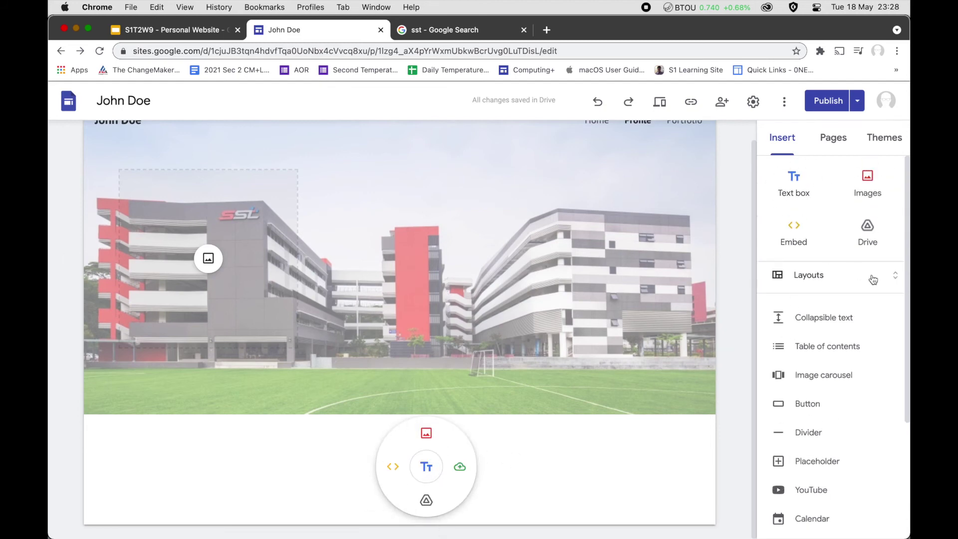
pyautogui.click(427, 467)
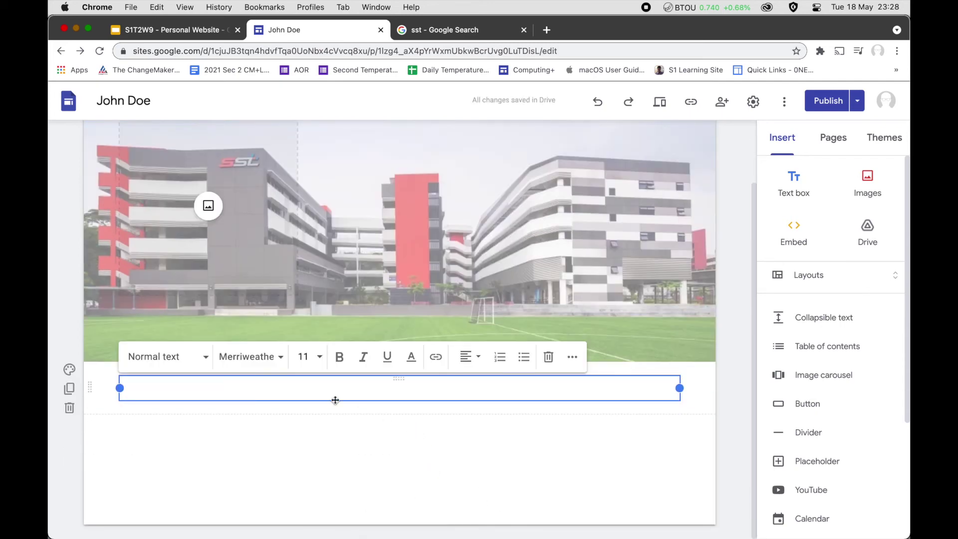
pyautogui.click(181, 360)
pyautogui.click(184, 392)
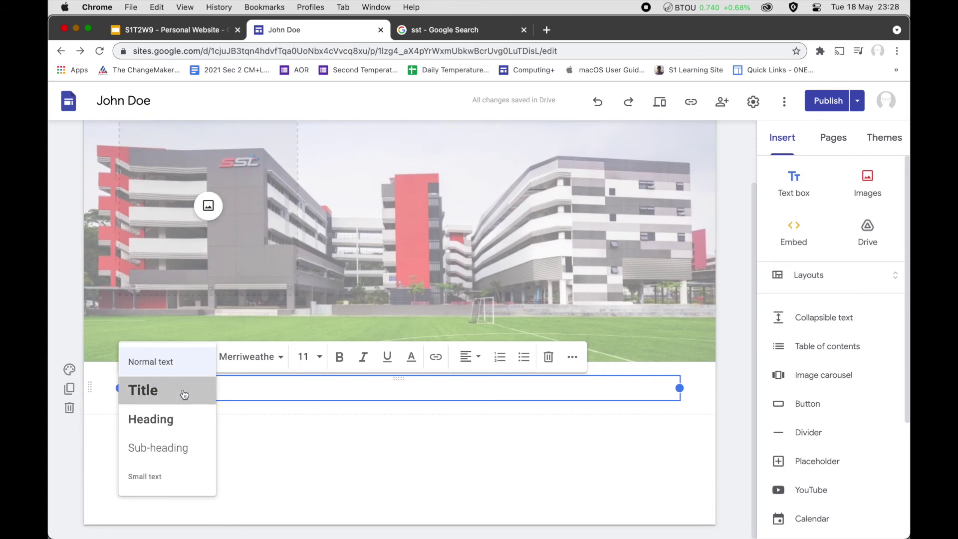
pyautogui.write('Summary')
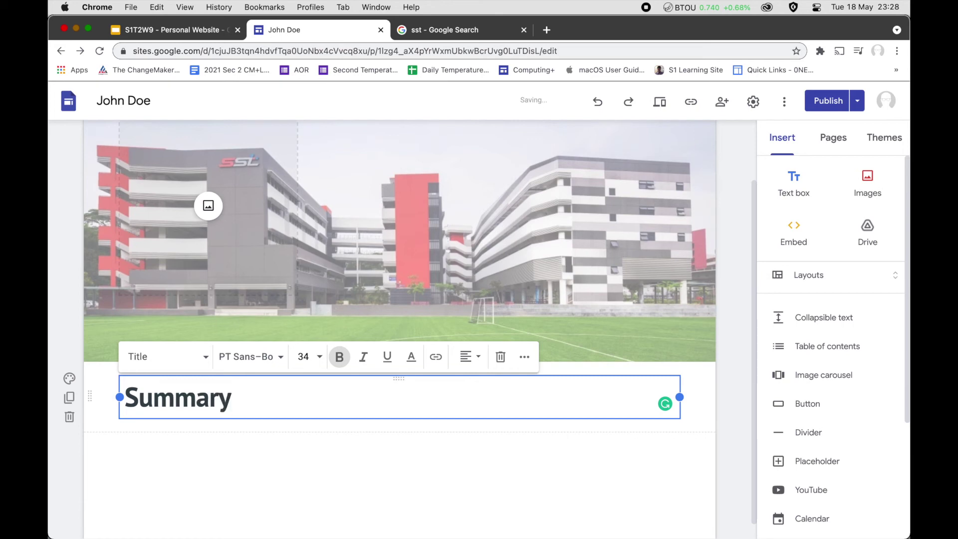
pyautogui.click(235, 479)
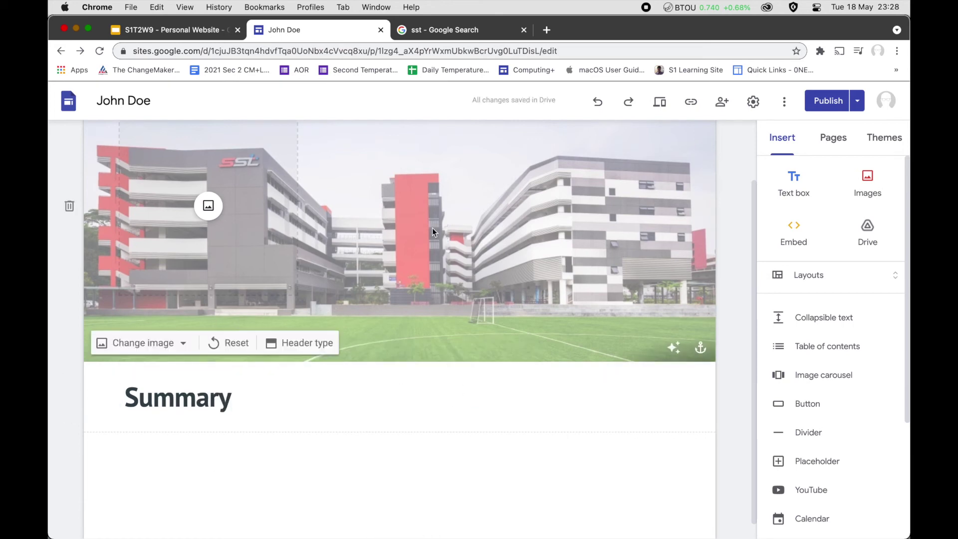
# - Add a text box in the header beside the image placeholder, giving the owner's name and "I am a Year 1 student in the School of Science & Technology, Singapore"
pyautogui.doubleClick(459, 216)
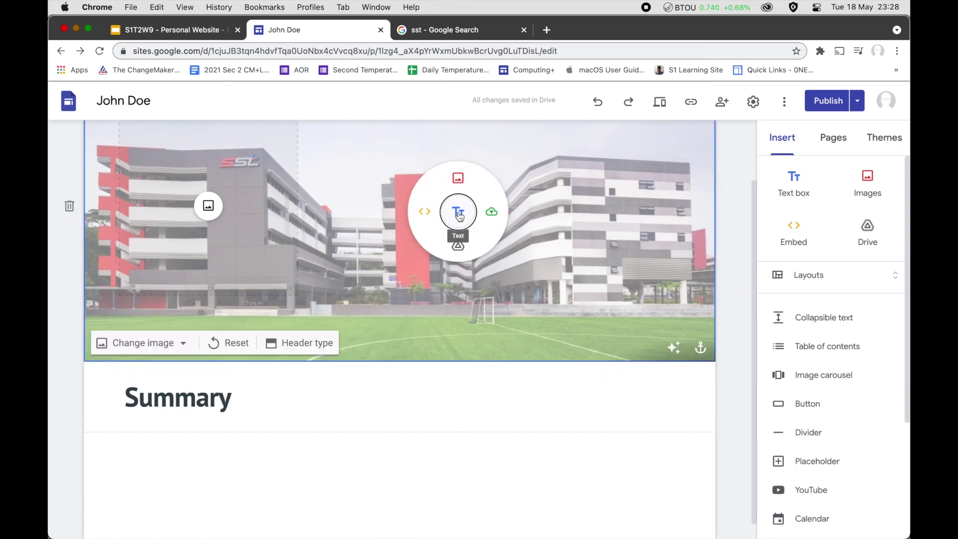
pyautogui.click(459, 215)
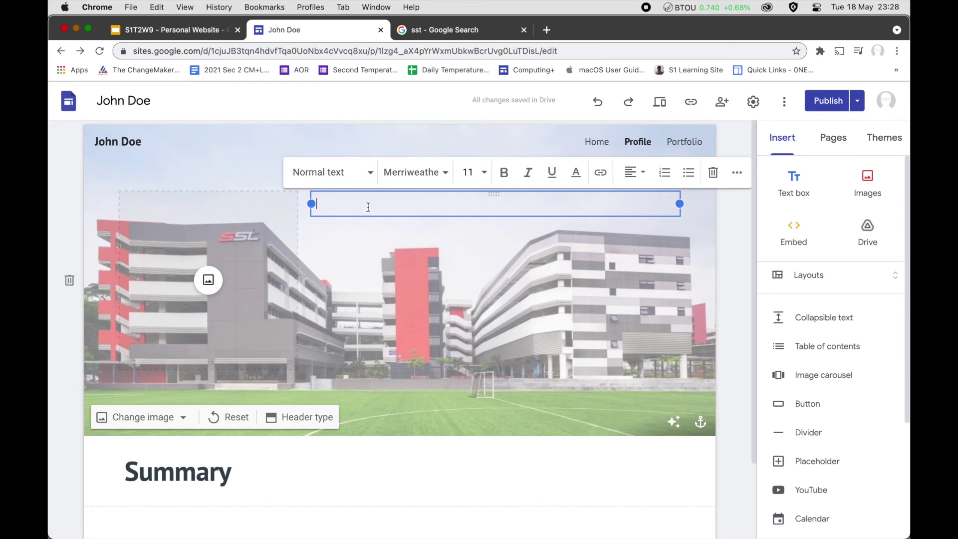
pyautogui.write('Hi,')
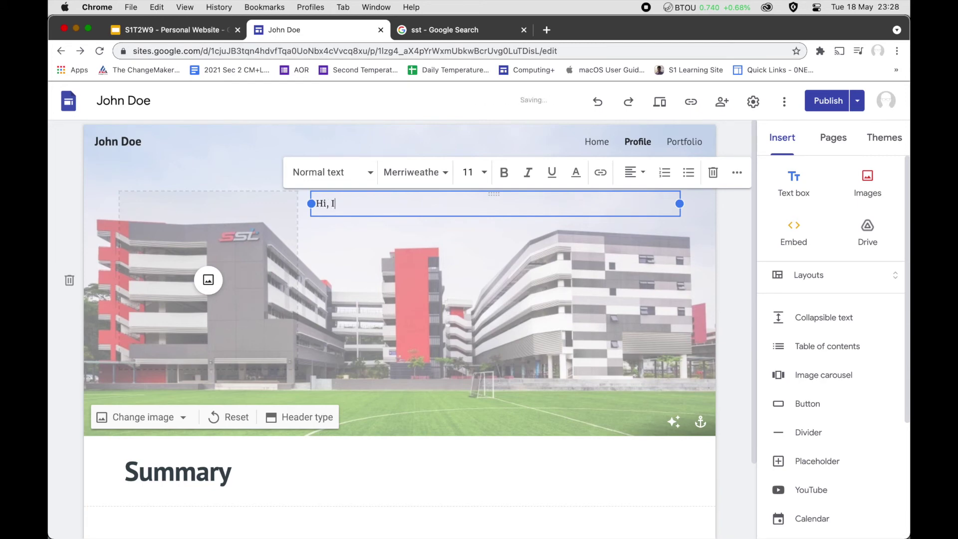
pyautogui.write(' I am John Doe. I am a')
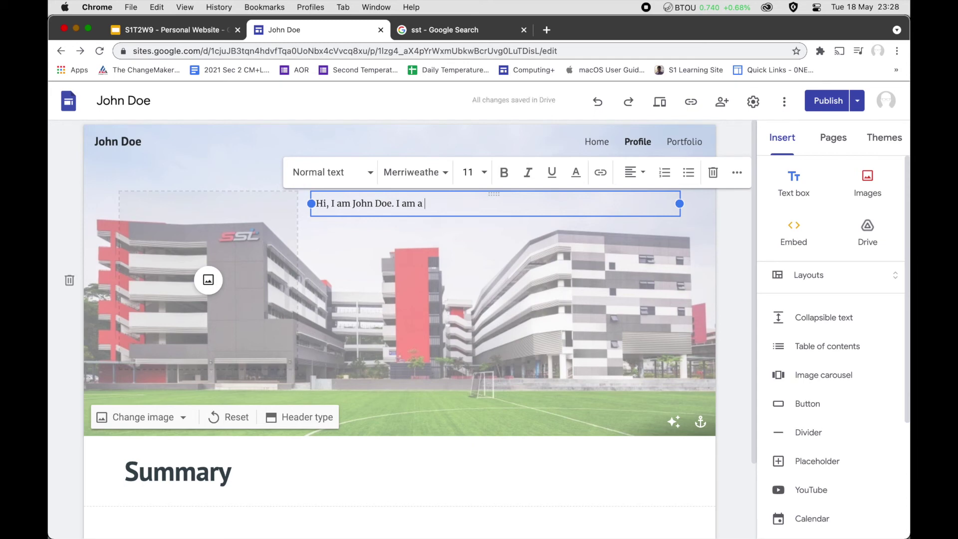
pyautogui.write(' Year 1 student in the')
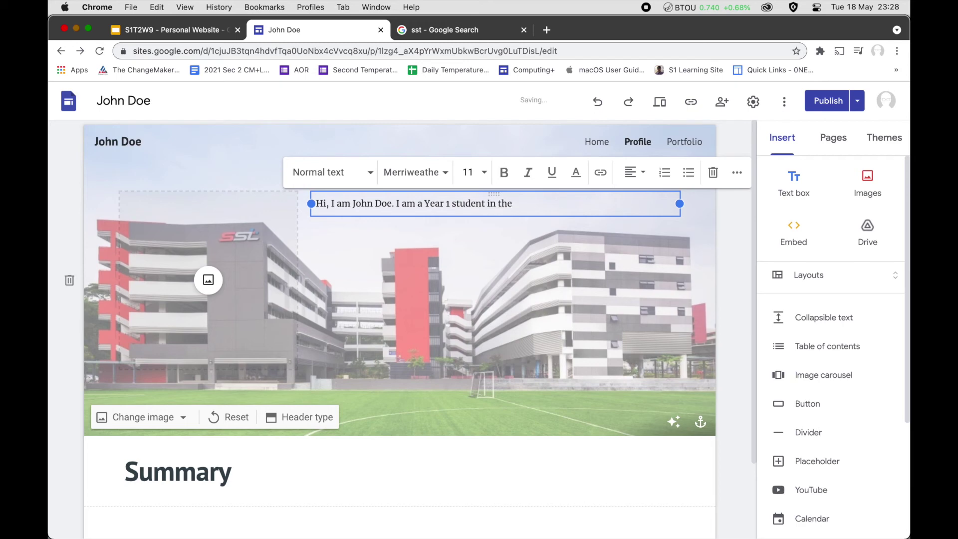
pyautogui.press('BackSpace')
pyautogui.press('BackSpace')
pyautogui.press('BackSpace')
pyautogui.write('School of Science & Technology, Singapore')
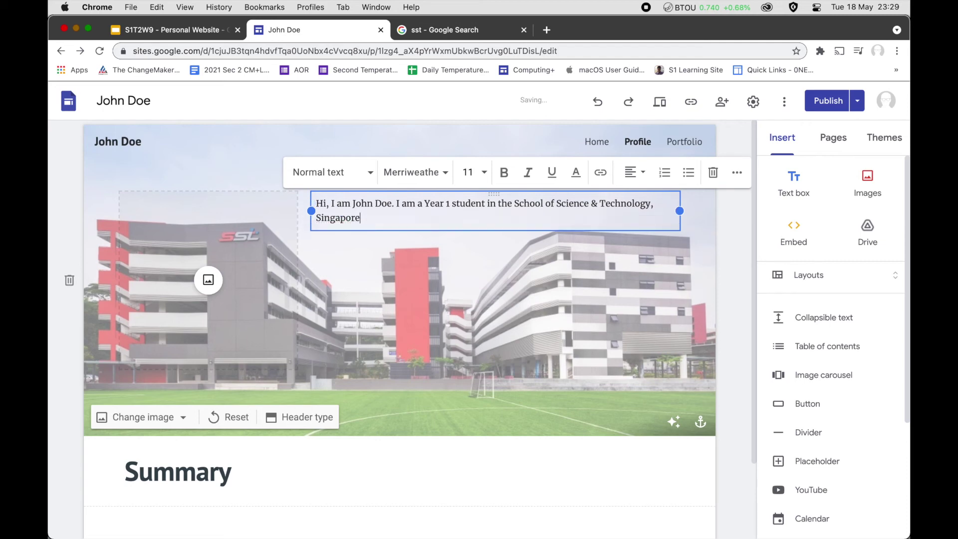
pyautogui.click(422, 310)
# - Open the Google Sites start page at sites.google.com in a new browser tab
pyautogui.moveTo(450, 135)
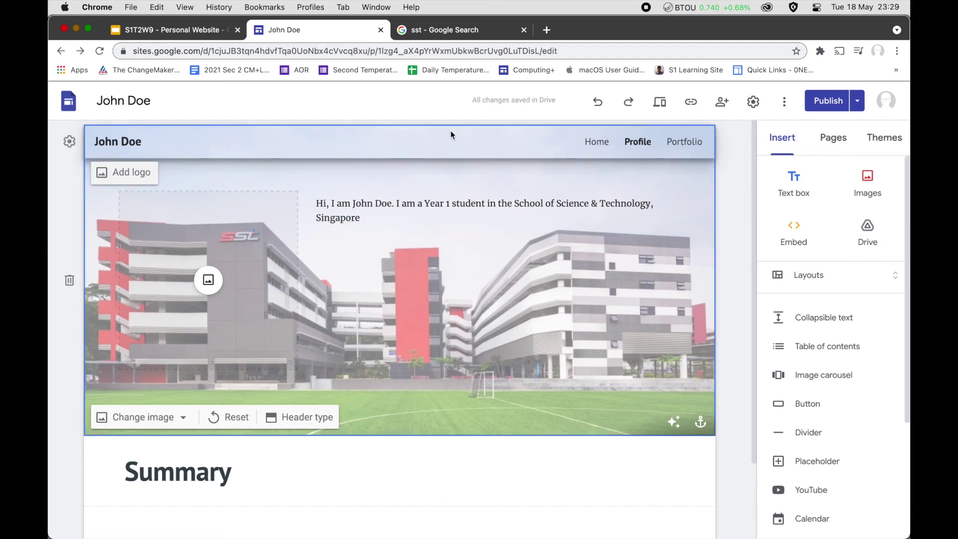
pyautogui.press('super+t')
pyautogui.write('sites.google.com')
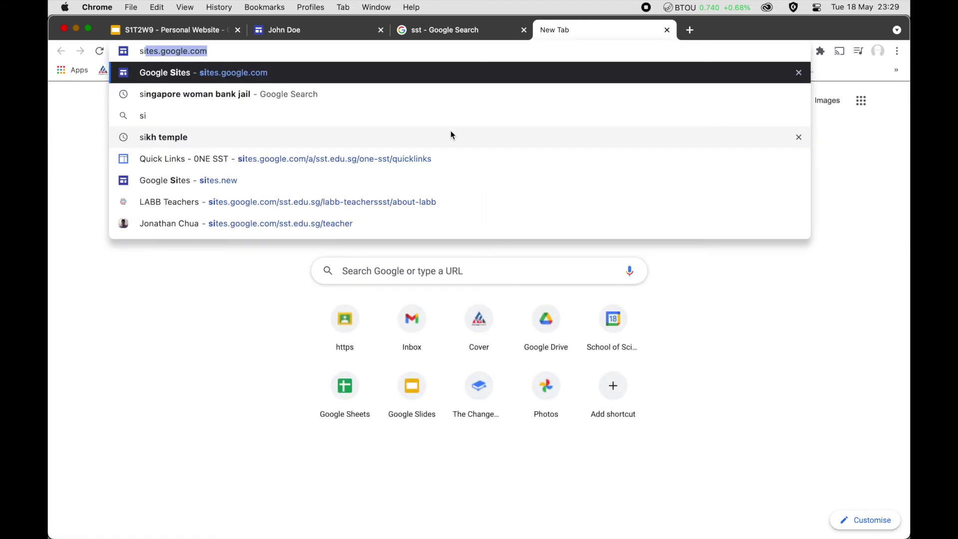
pyautogui.press('Return')
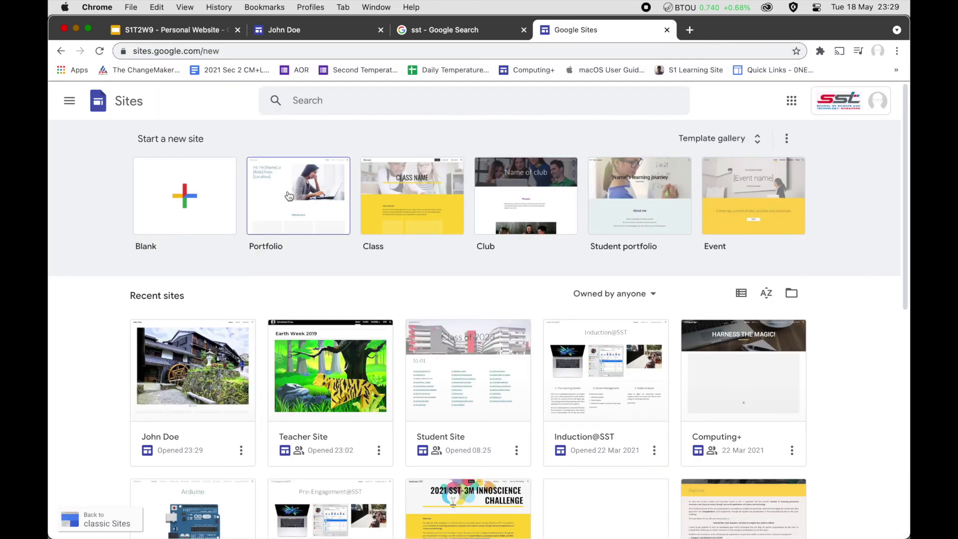
# - Create a site from the Portfolio template and check how its introductory text is worded
pyautogui.click(432, 182)
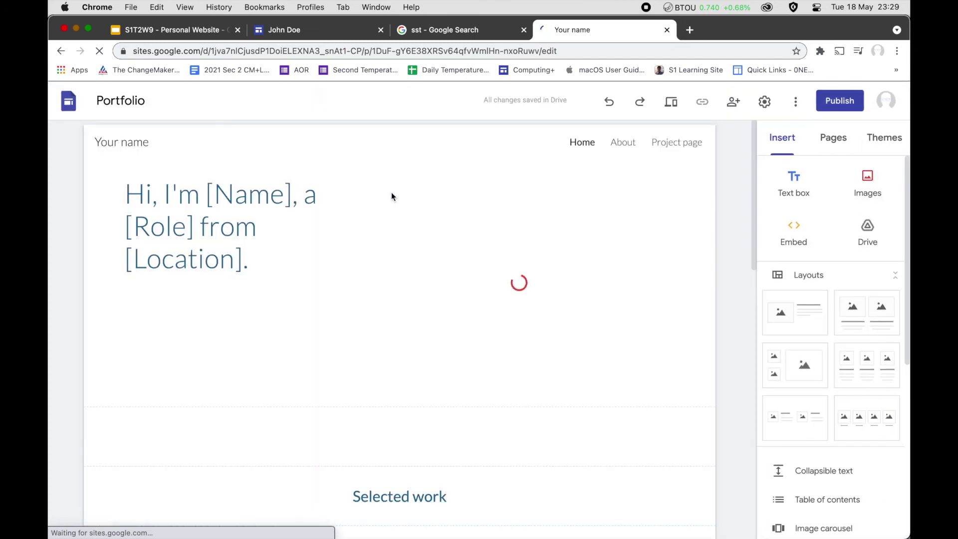
pyautogui.click(264, 239)
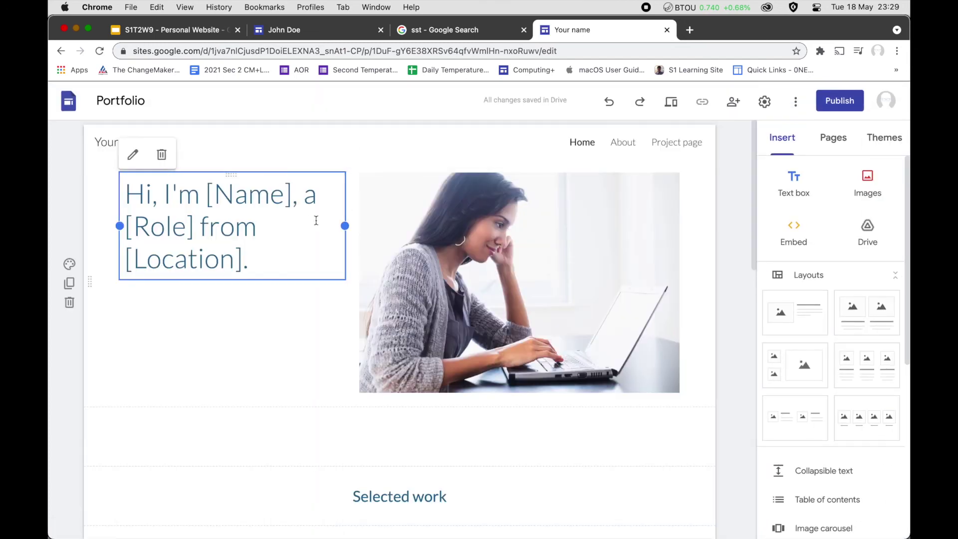
pyautogui.click(453, 30)
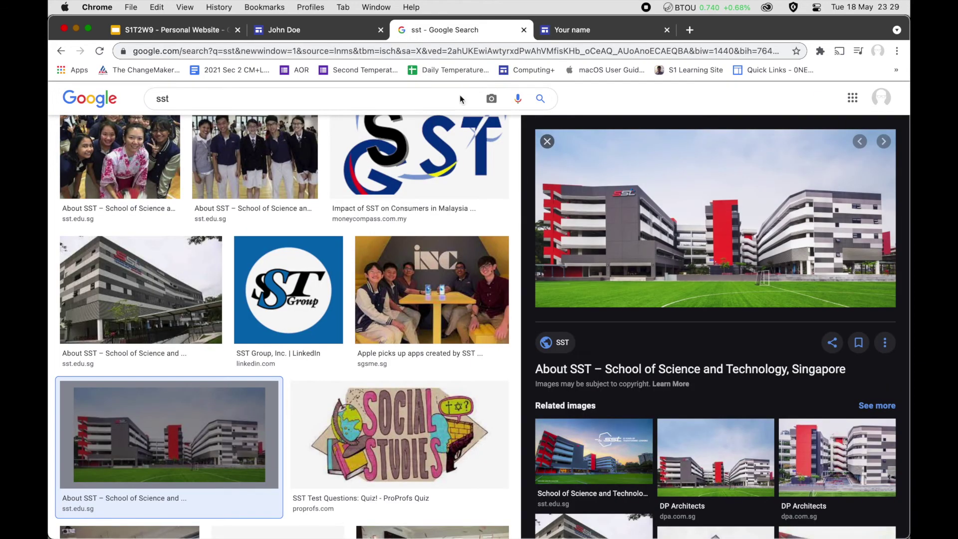
# - In the Profile header's introduction, replace the full stop and "I am" after the owner's name with a comma, joining both sentences
pyautogui.click(272, 30)
pyautogui.click(466, 216)
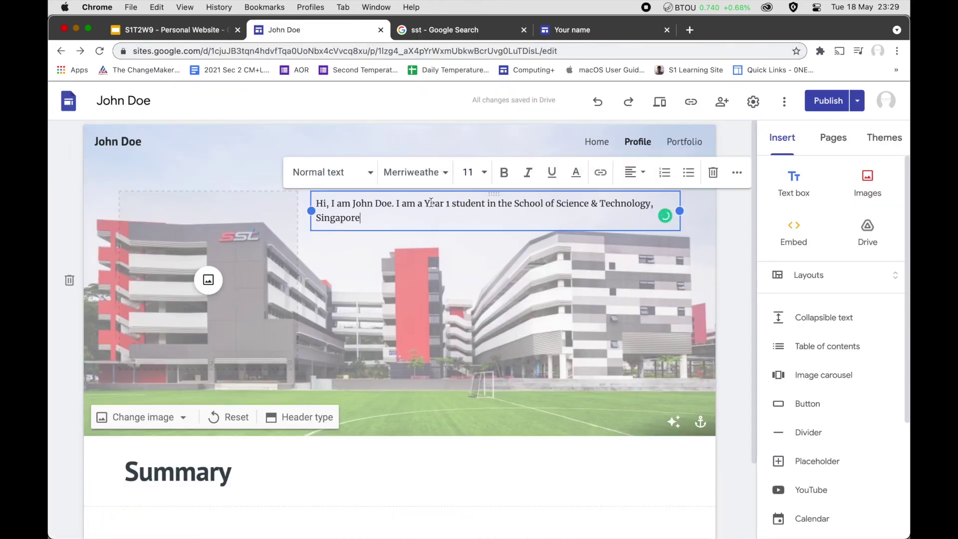
pyautogui.click(393, 203)
pyautogui.press('Delete')
pyautogui.press('Delete')
pyautogui.write(',')
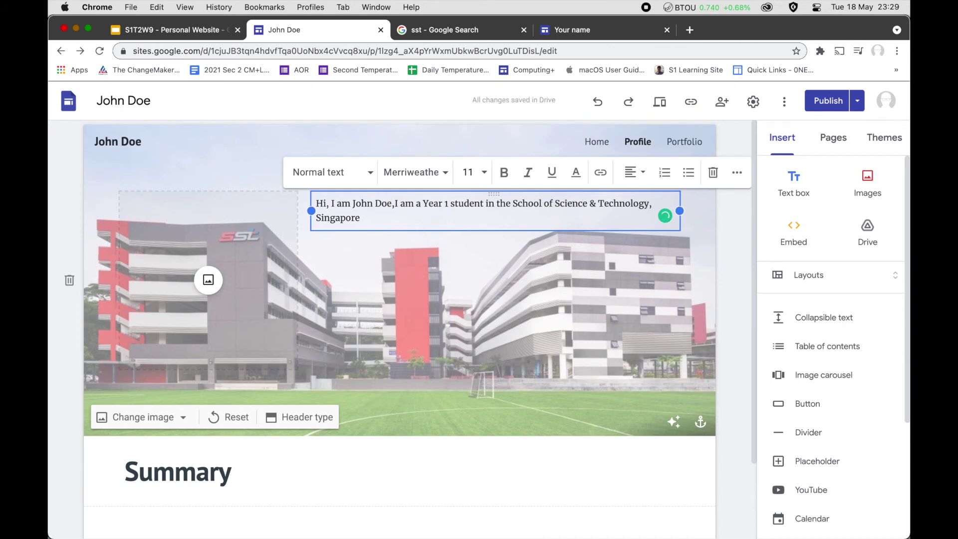
pyautogui.press('BackSpace')
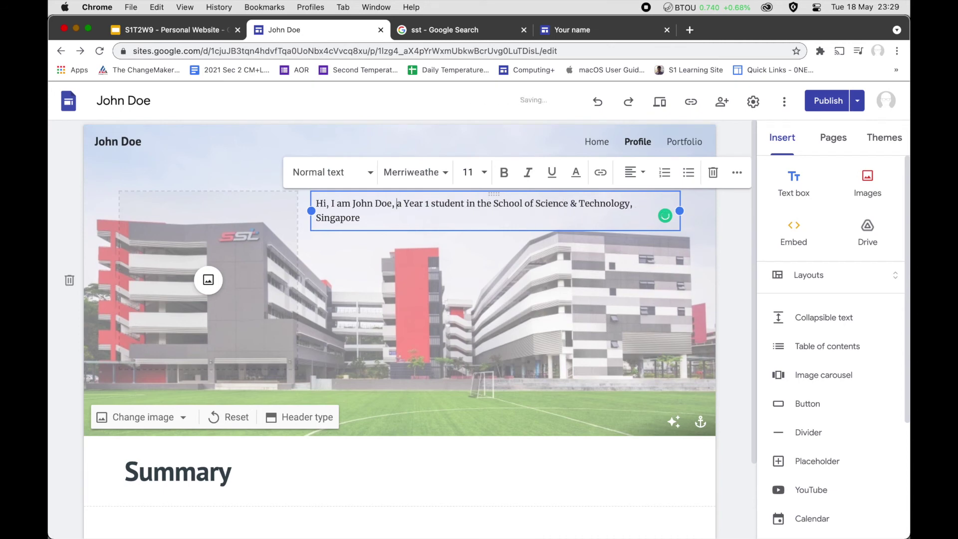
# - Delete "Year 1" from the introduction so that it reads "a student in the School of Science & Technology, Singapore"
pyautogui.click(450, 214)
pyautogui.click(432, 203)
pyautogui.press('BackSpace')
pyautogui.press('BackSpace')
pyautogui.press('BackSpace')
pyautogui.press('BackSpace')
pyautogui.press('BackSpace')
pyautogui.press('BackSpace')
pyautogui.press('BackSpace')
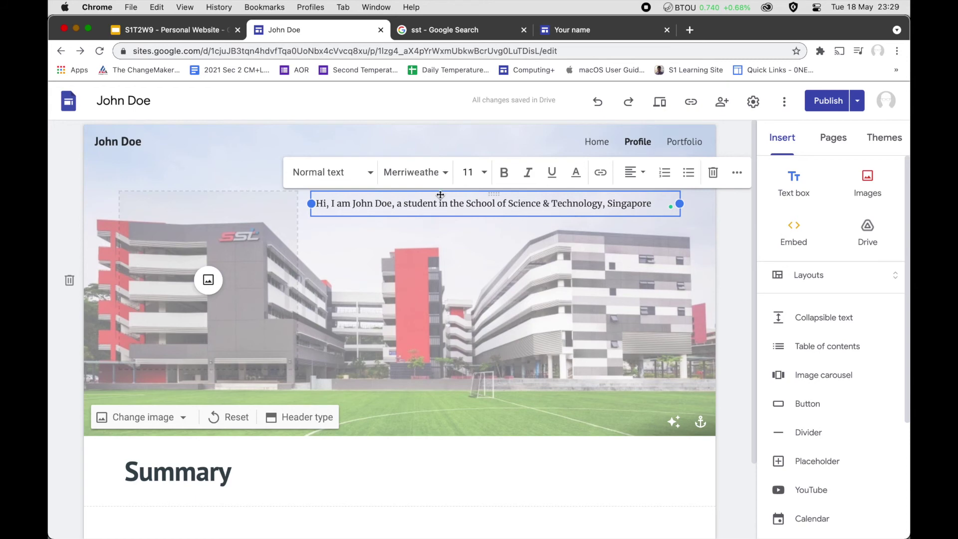
pyautogui.click(413, 185)
pyautogui.moveTo(522, 210)
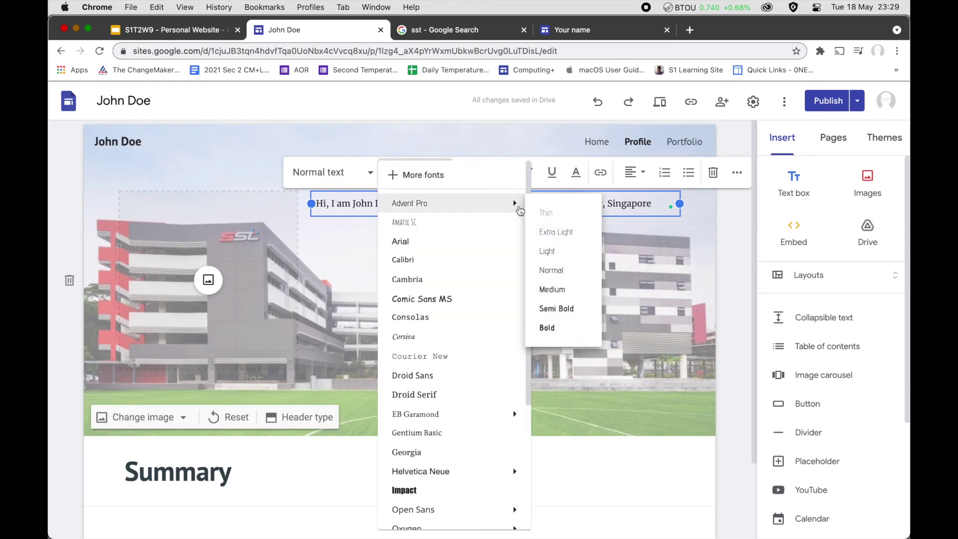
pyautogui.click(668, 261)
pyautogui.click(593, 204)
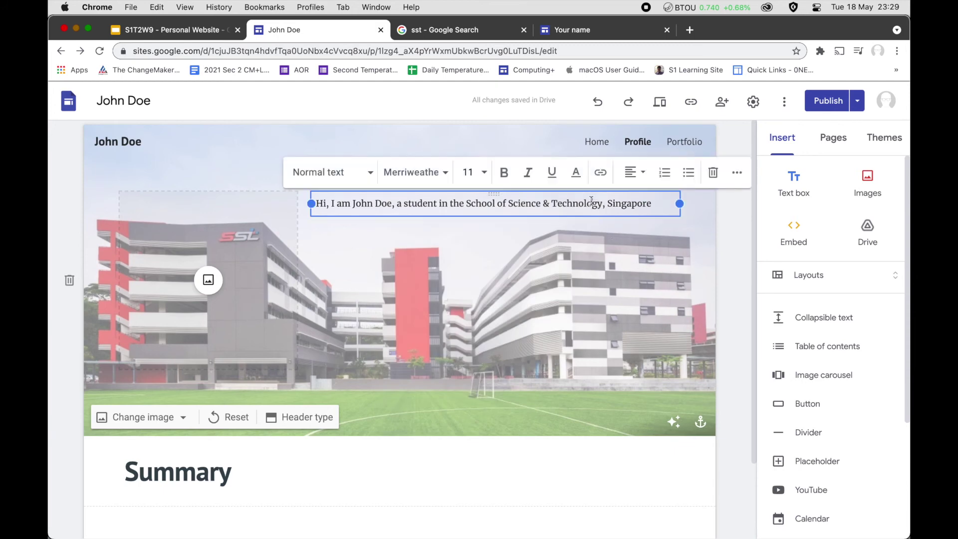
# - Set the whole introduction text in the Profile header to font size 24 and end it with a full stop
pyautogui.click(482, 172)
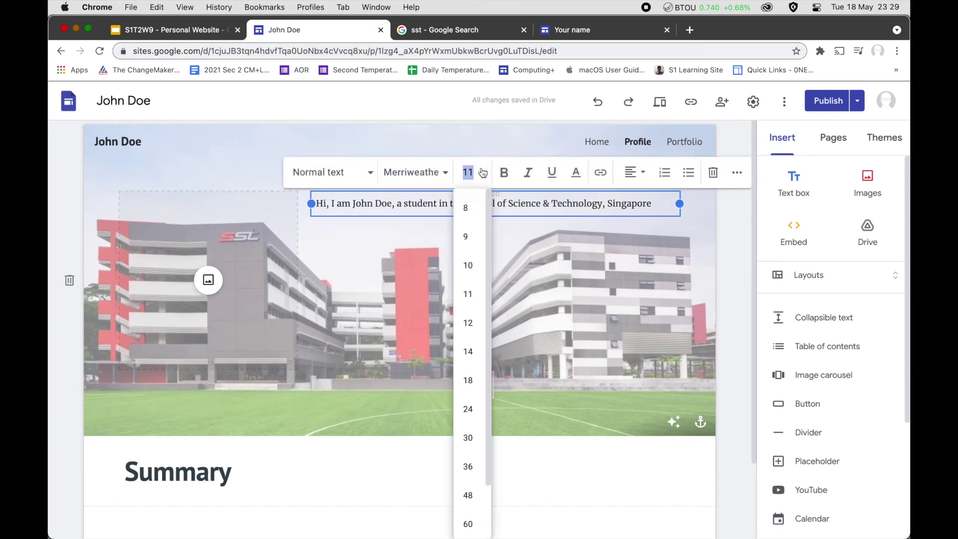
pyautogui.click(471, 408)
pyautogui.tripleClick(515, 207)
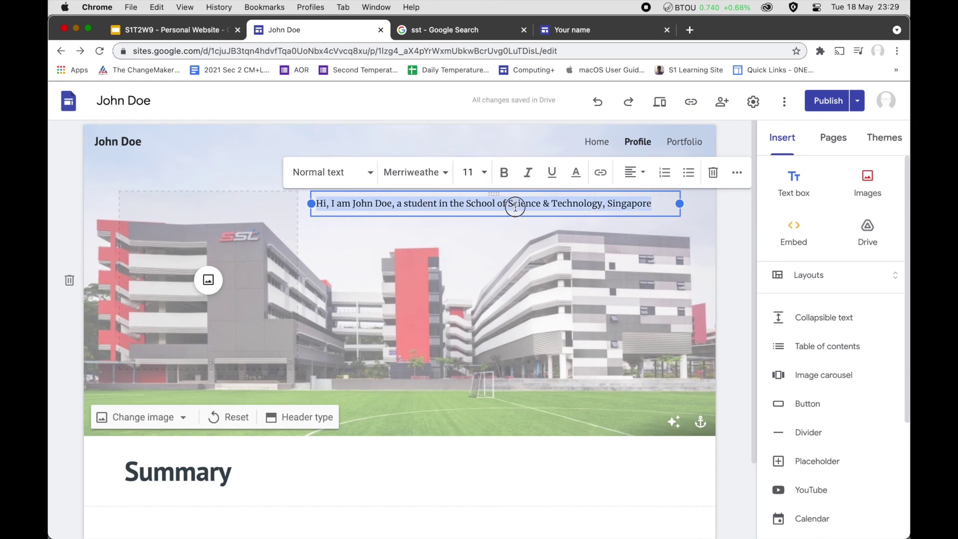
pyautogui.click(481, 172)
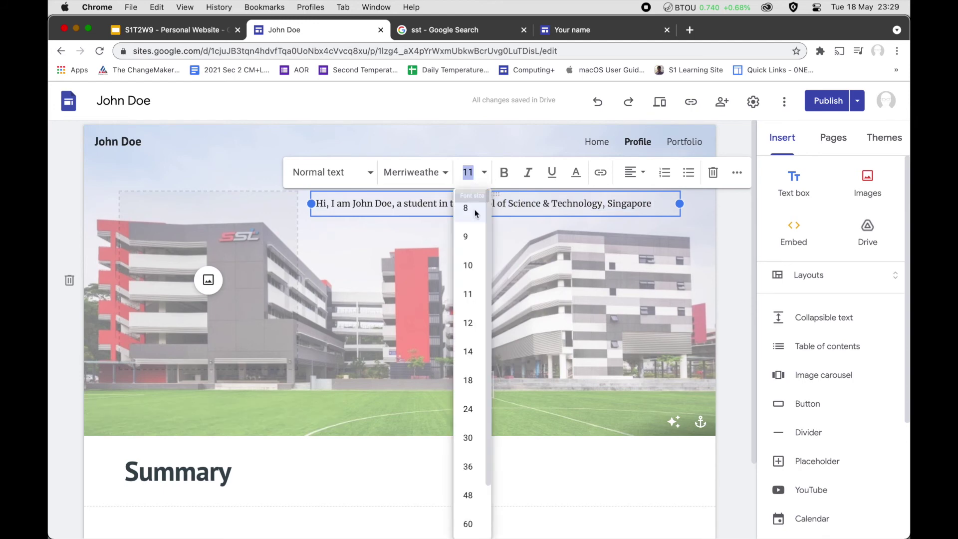
pyautogui.click(474, 417)
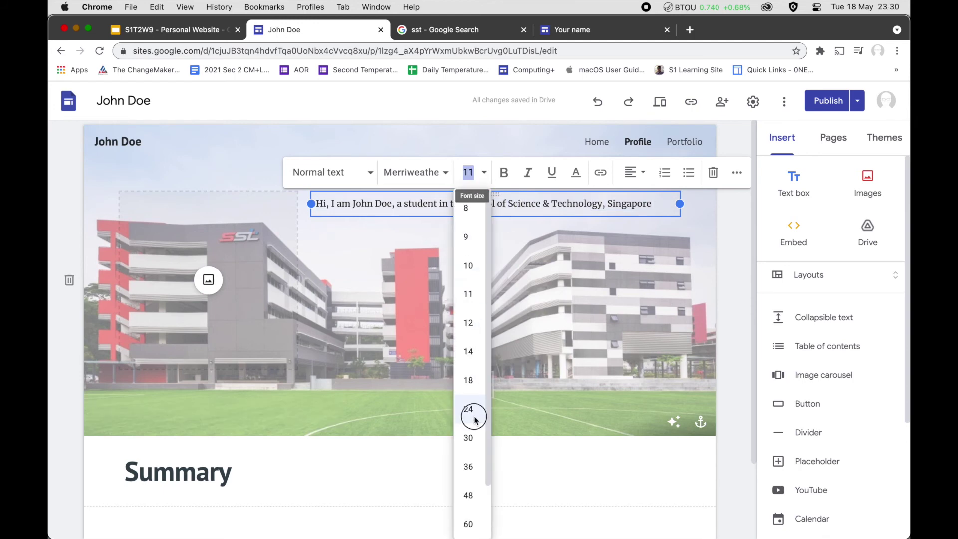
pyautogui.click(493, 374)
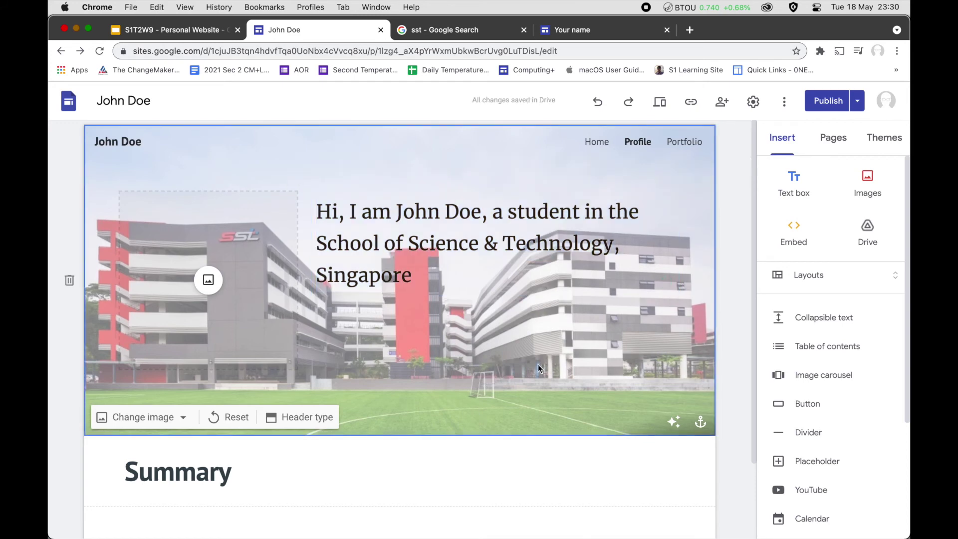
pyautogui.click(455, 283)
pyautogui.write('.')
pyautogui.click(473, 405)
# - Move the Portfolio template site to the bin, and close the Google Sites and image search browser tabs
pyautogui.click(450, 28)
pyautogui.click(618, 32)
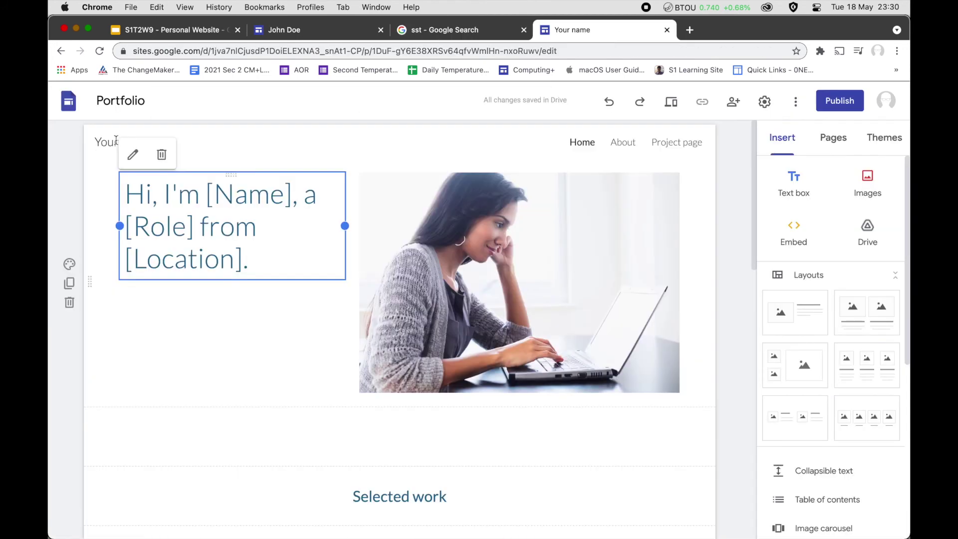
pyautogui.click(69, 101)
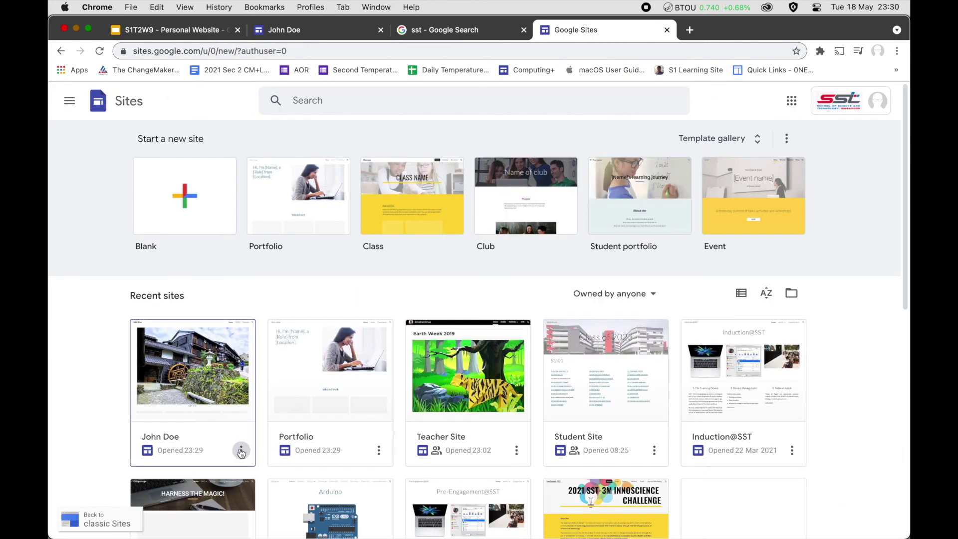
pyautogui.click(379, 450)
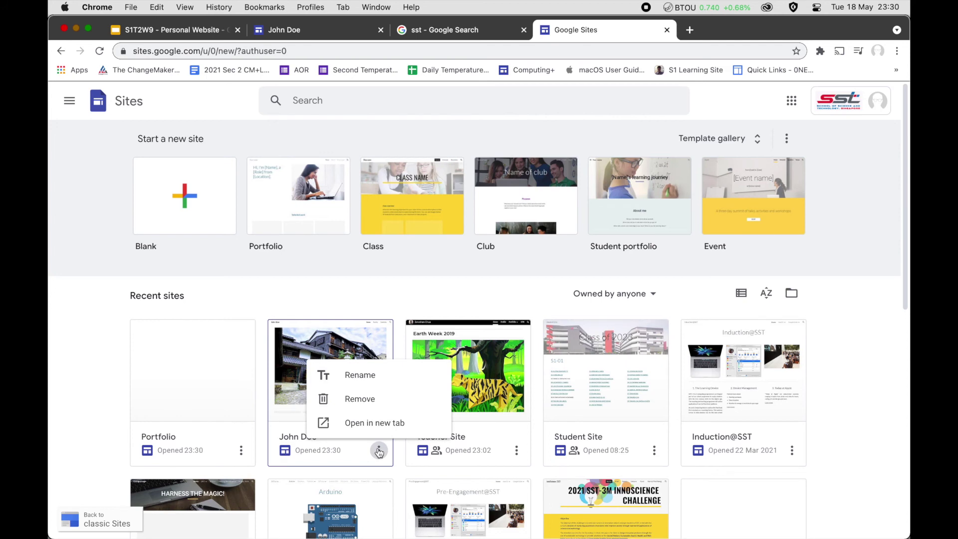
pyautogui.click(241, 450)
pyautogui.click(235, 398)
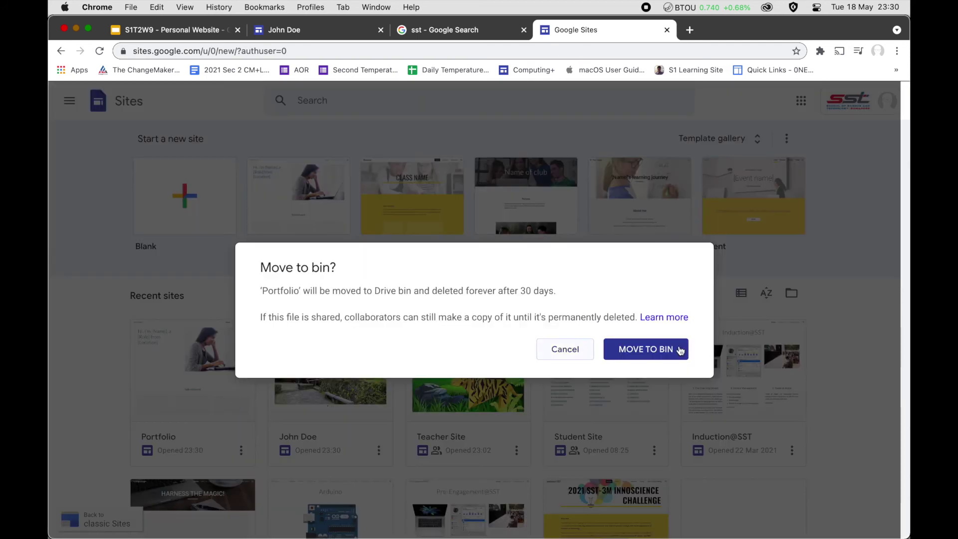
pyautogui.click(646, 349)
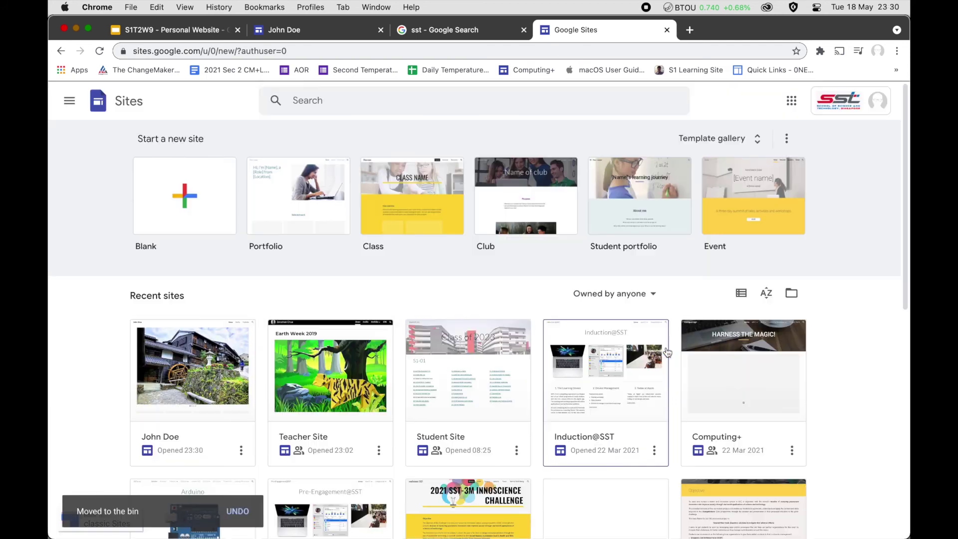
pyautogui.click(666, 29)
pyautogui.click(524, 29)
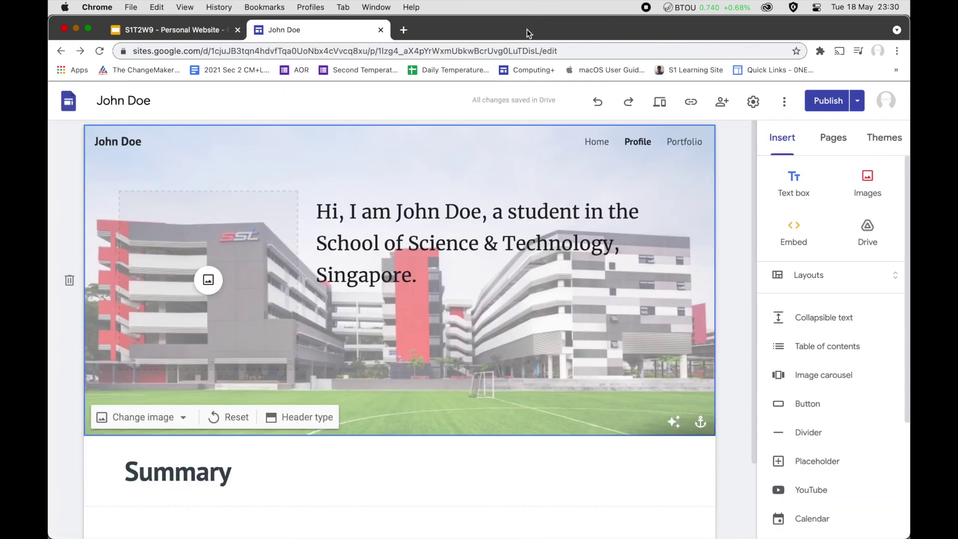
pyautogui.scroll(-3, 547, 474)
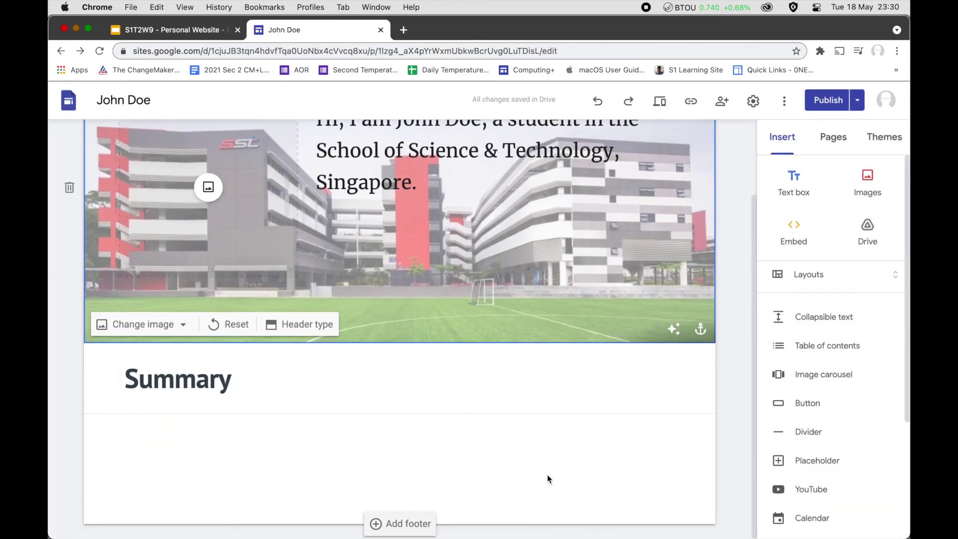
pyautogui.click(384, 442)
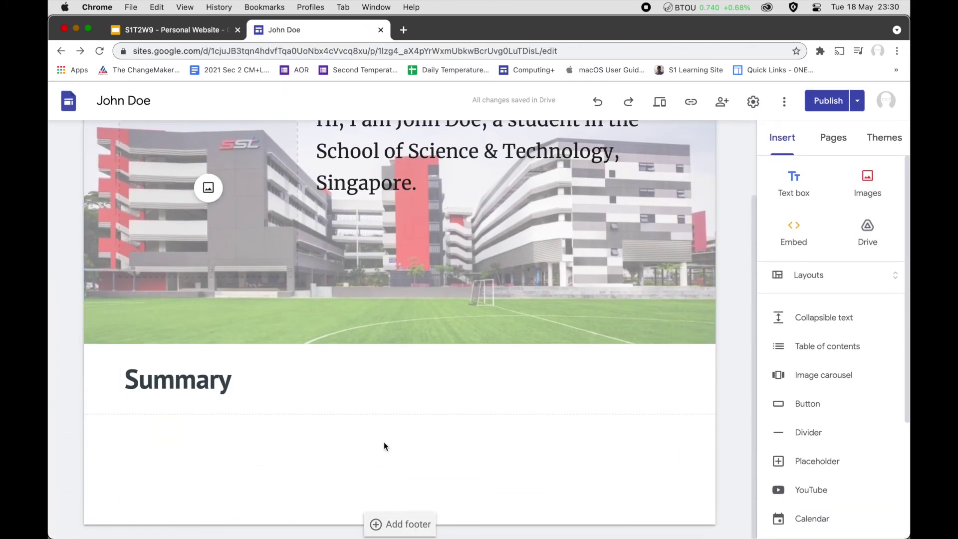
pyautogui.click(339, 375)
pyautogui.click(301, 273)
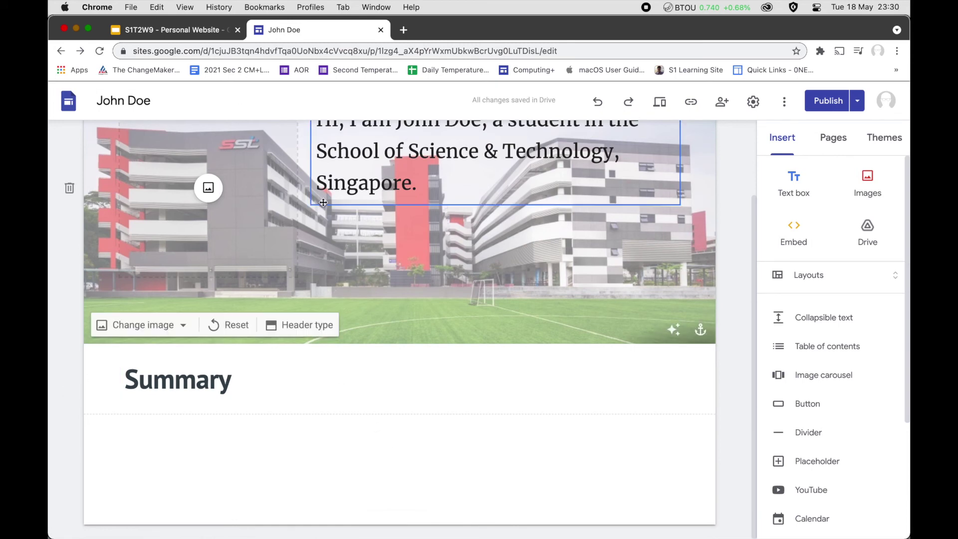
pyautogui.scroll(2, 301, 273)
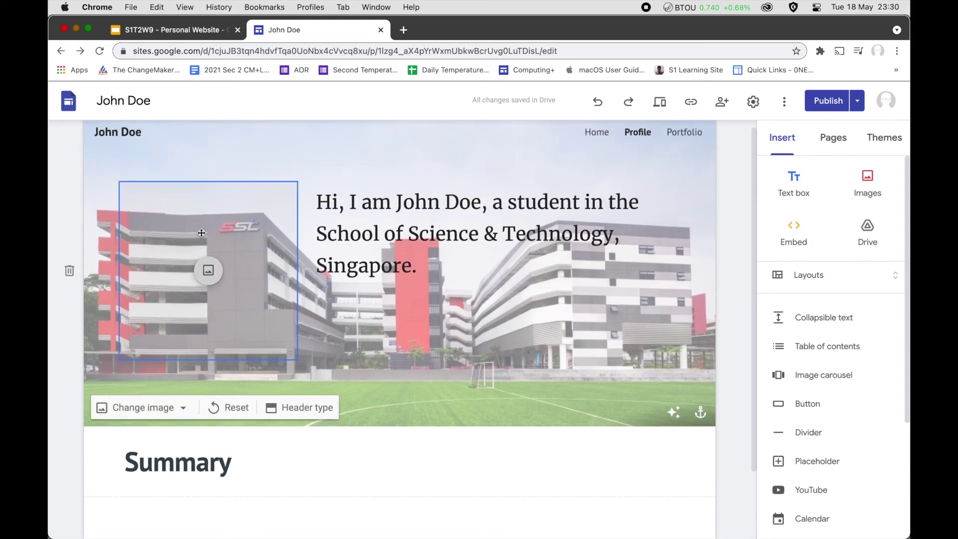
pyautogui.click(442, 268)
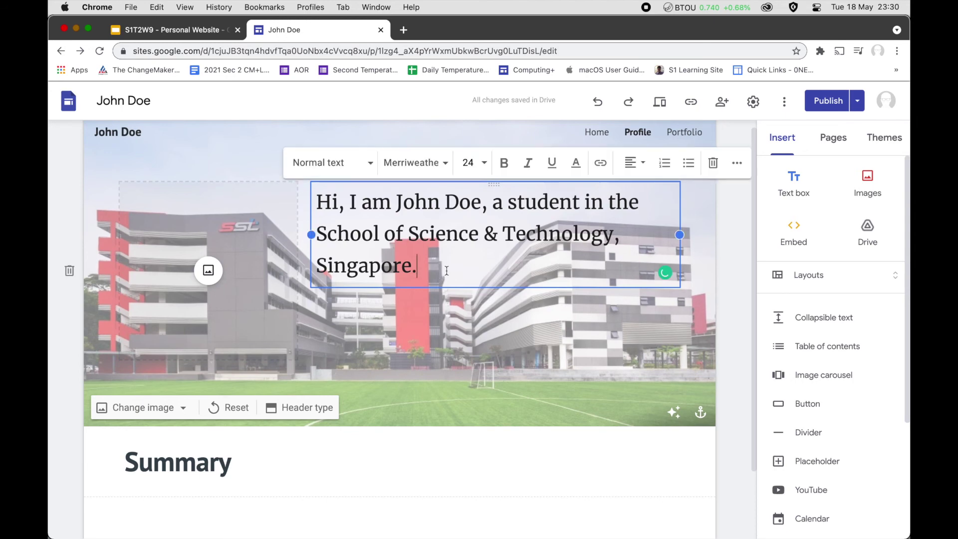
# - Check the LinkedIn slide in the Personal Website presentation and change the Profile page's "Summary" title to "Background"
pyautogui.click(175, 34)
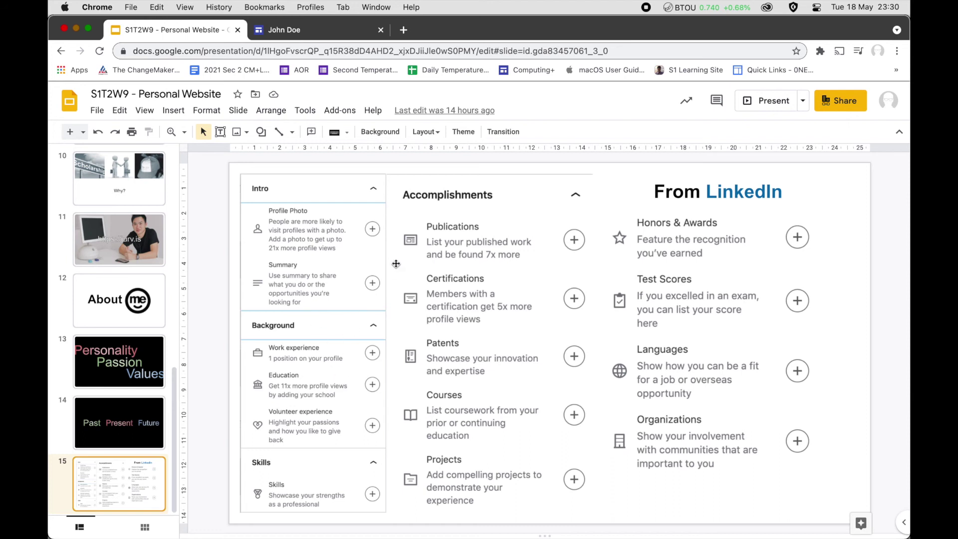
pyautogui.click(293, 30)
pyautogui.click(572, 488)
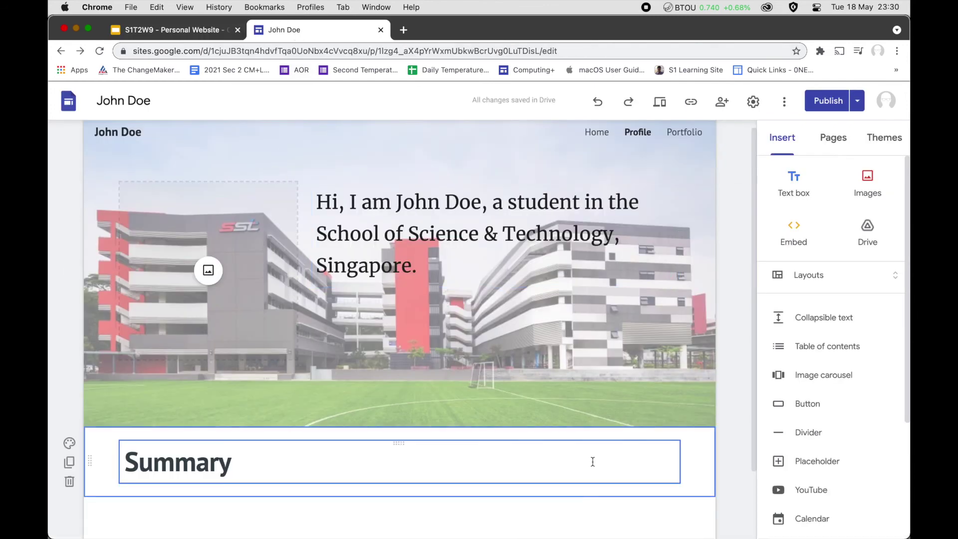
pyautogui.click(622, 448)
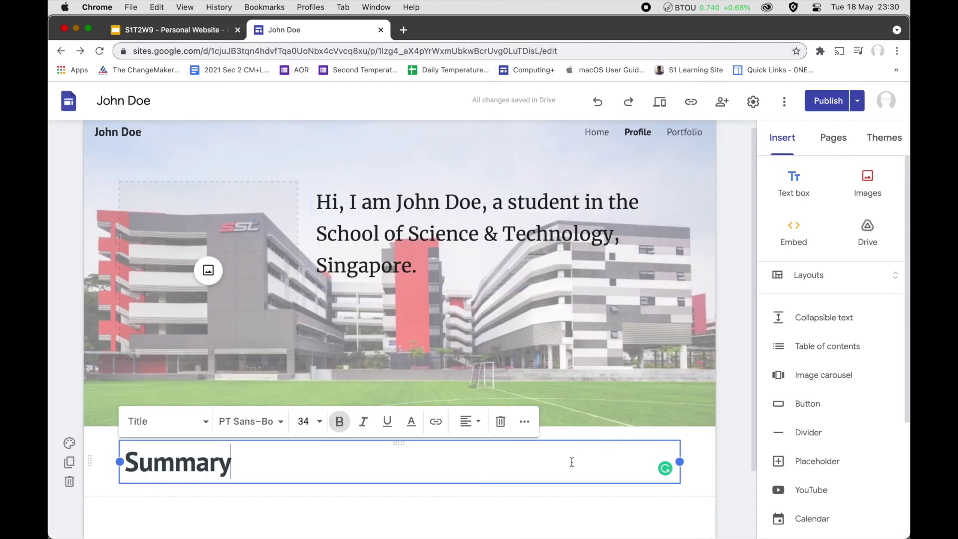
pyautogui.press('super+a')
pyautogui.write('B')
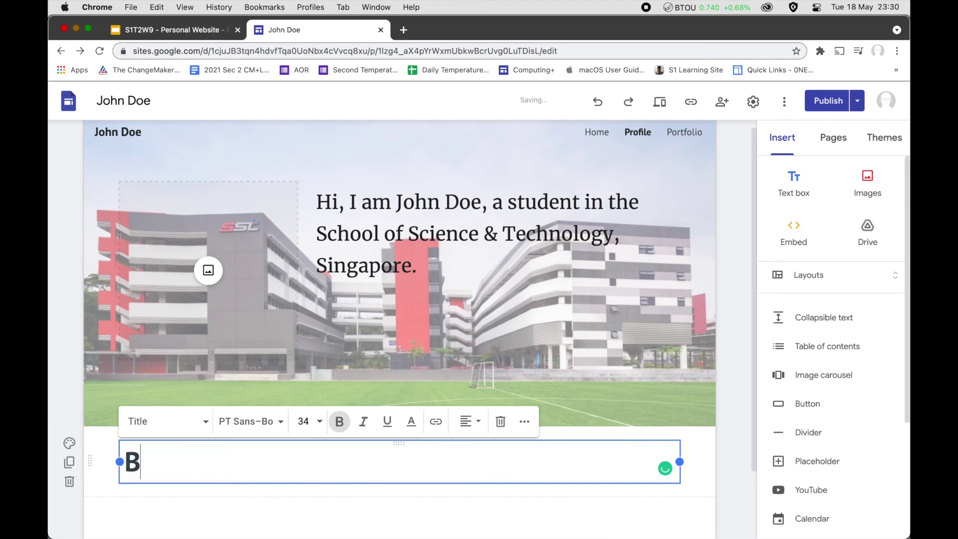
pyautogui.write('ackground')
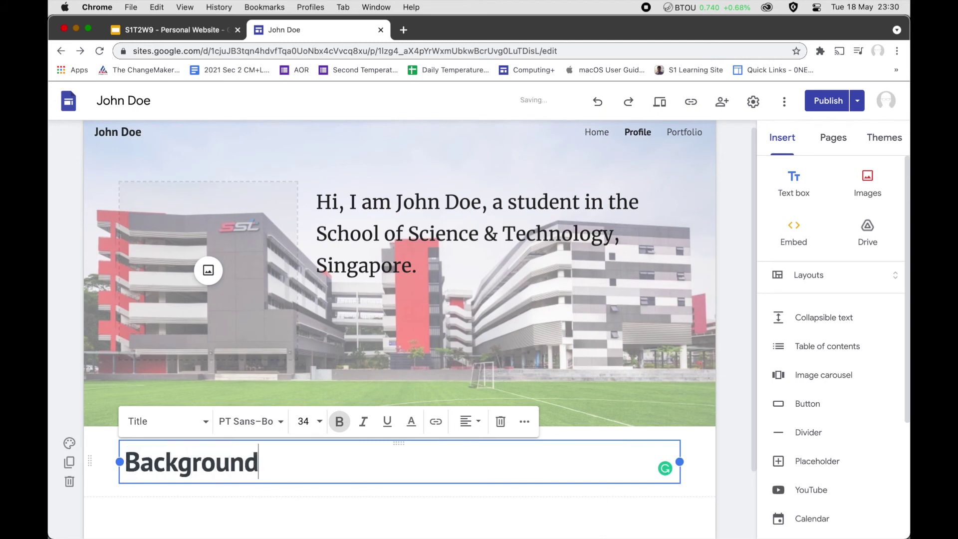
pyautogui.click(605, 507)
# - Insert a collapsible text group headed "Background" below the Profile header and delete the separate Background title text box
pyautogui.scroll(-3, 605, 505)
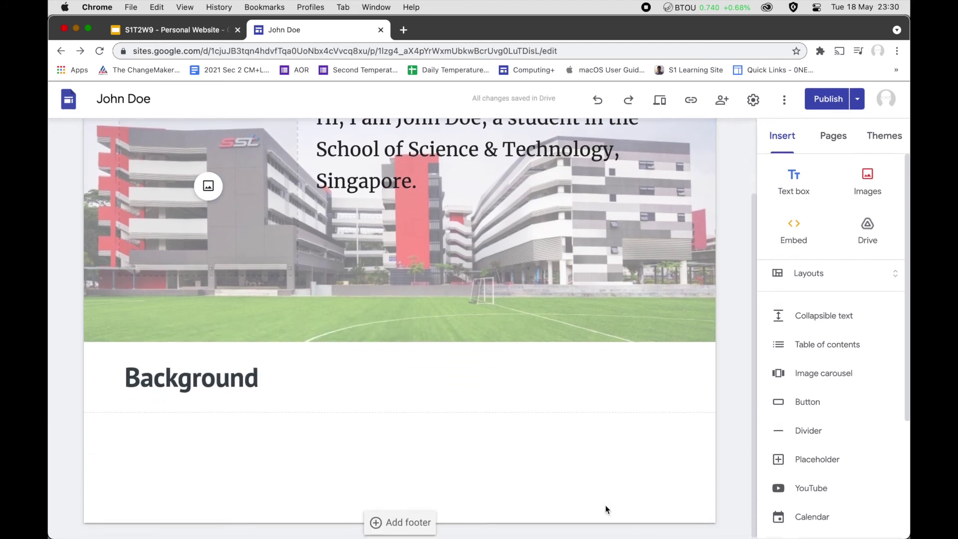
pyautogui.moveTo(803, 319); pyautogui.dragTo(444, 458)
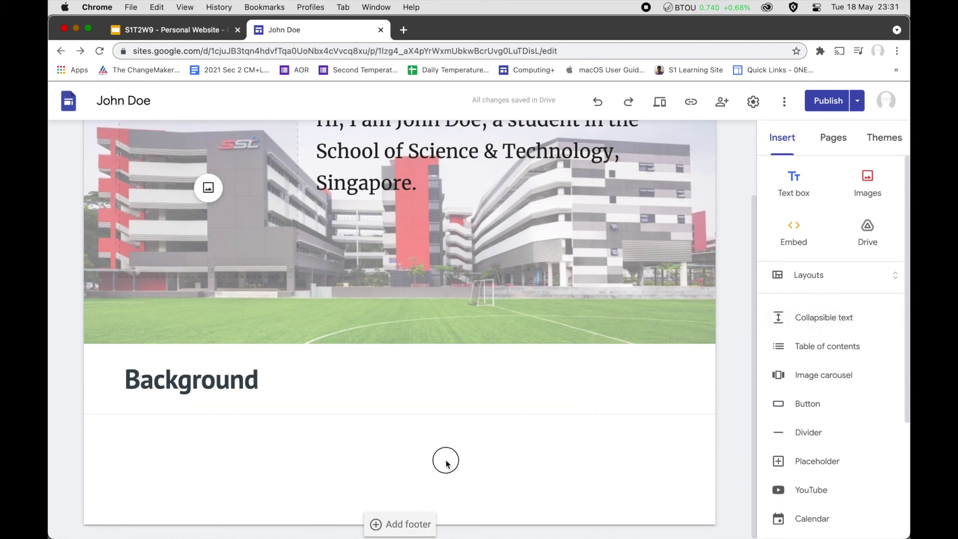
pyautogui.click(815, 325)
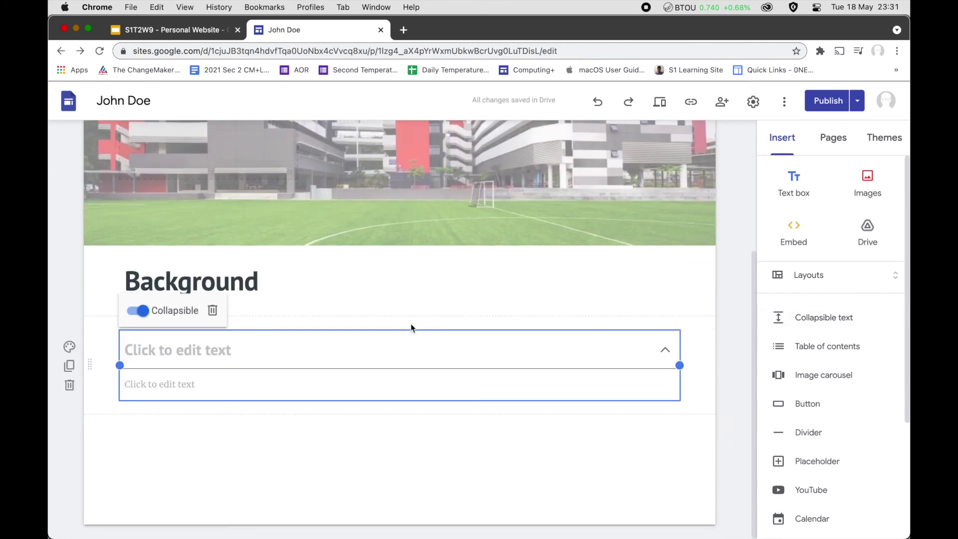
pyautogui.click(215, 344)
pyautogui.write('Background')
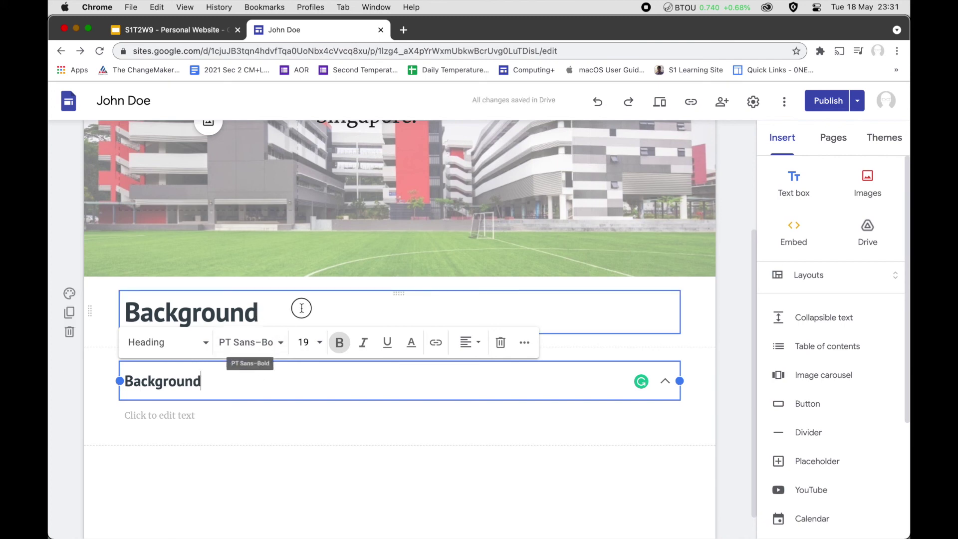
pyautogui.click(301, 309)
pyautogui.click(501, 272)
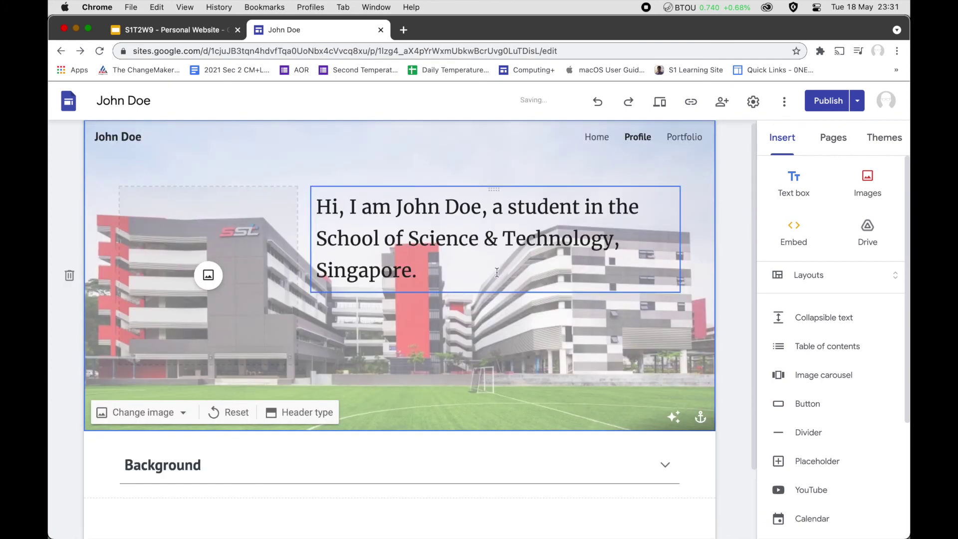
# - Search the web for "lipsum" in a new browser tab and open the Lorem Ipsum generator site
pyautogui.press('super+t')
pyautogui.write('li')
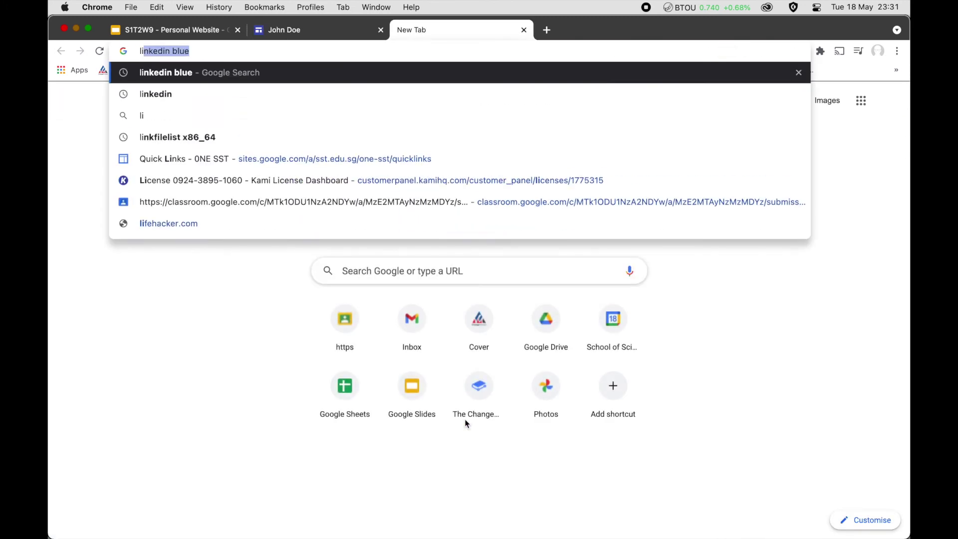
pyautogui.write('psum')
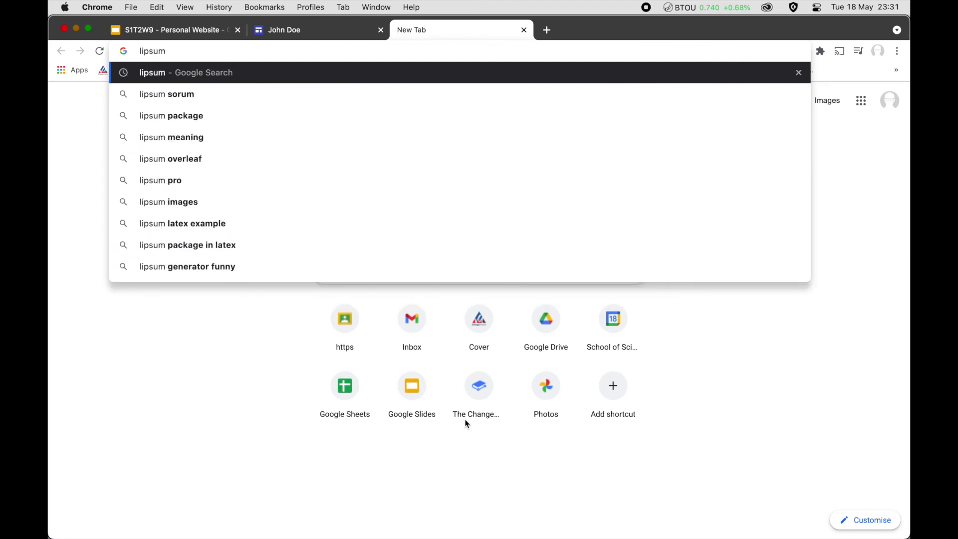
pyautogui.press('Return')
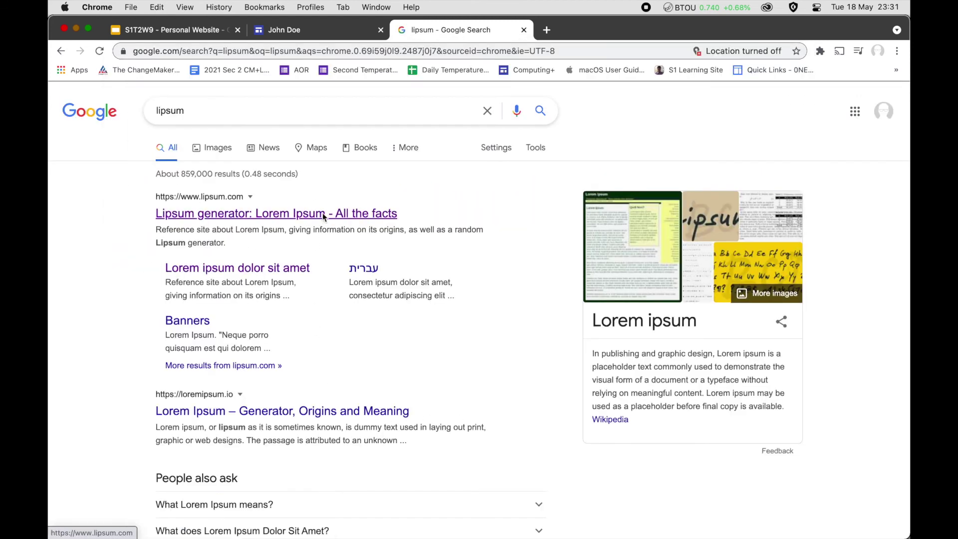
pyautogui.click(322, 215)
pyautogui.click(526, 30)
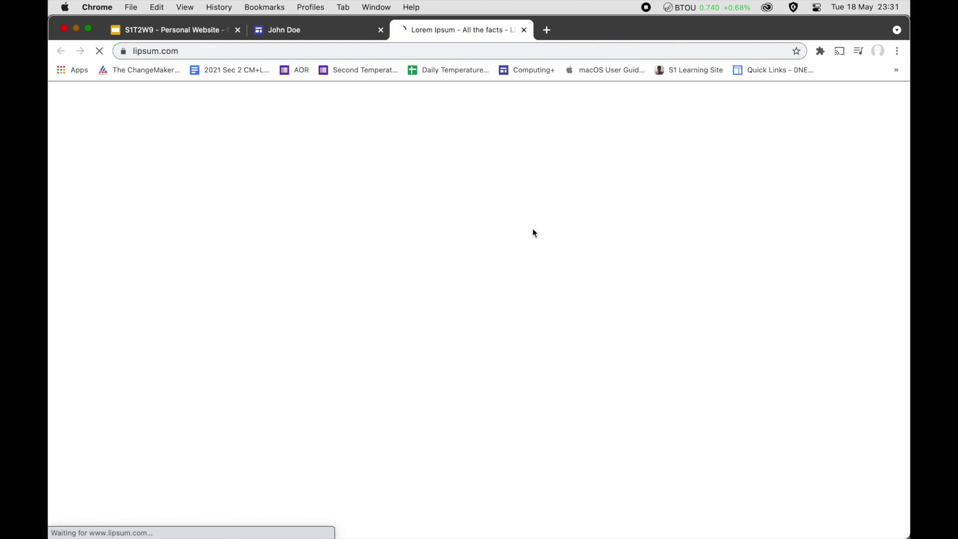
# - Generate one paragraph of Lorem Ipsum and copy the generated text
pyautogui.scroll(-9, 322, 357)
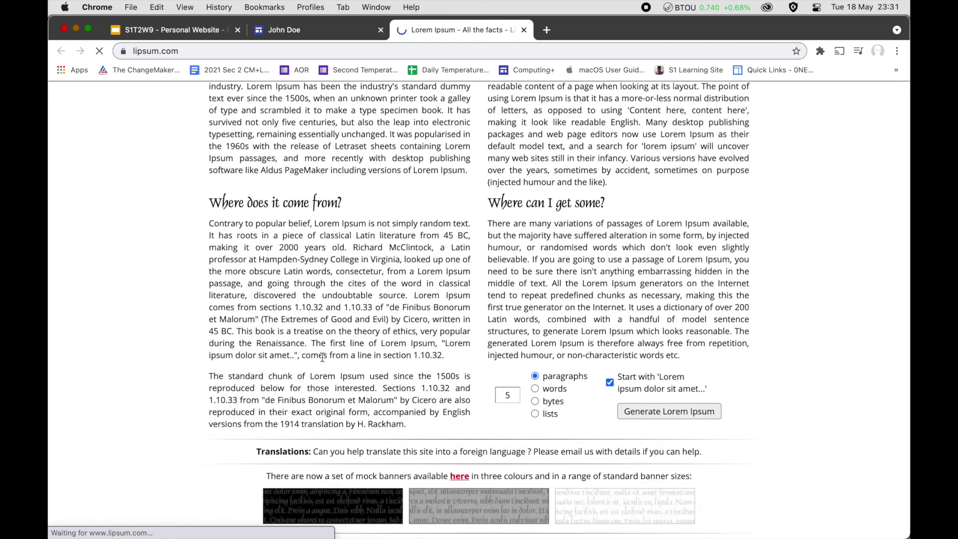
pyautogui.click(506, 221)
pyautogui.press('super+a')
pyautogui.click(669, 236)
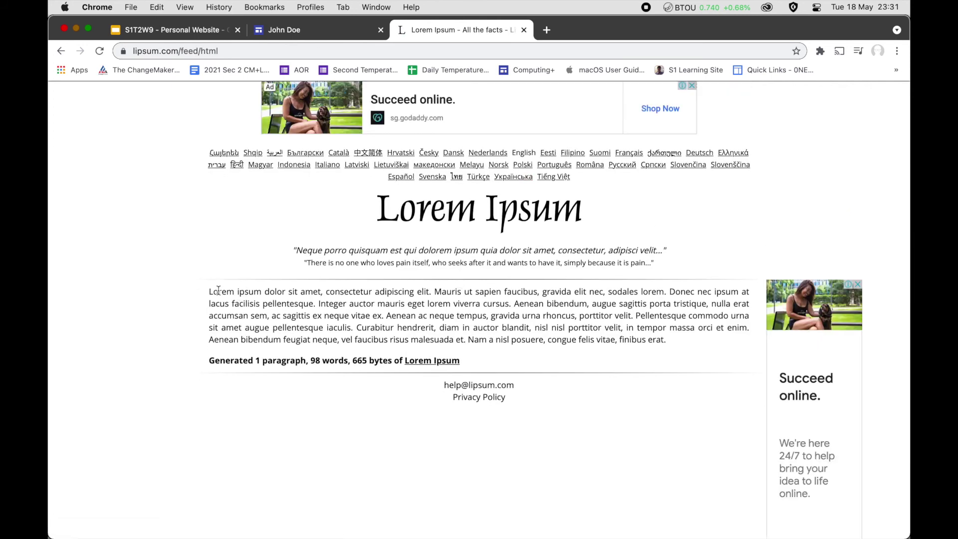
pyautogui.moveTo(209, 291); pyautogui.dragTo(665, 351)
pyautogui.press('super+c')
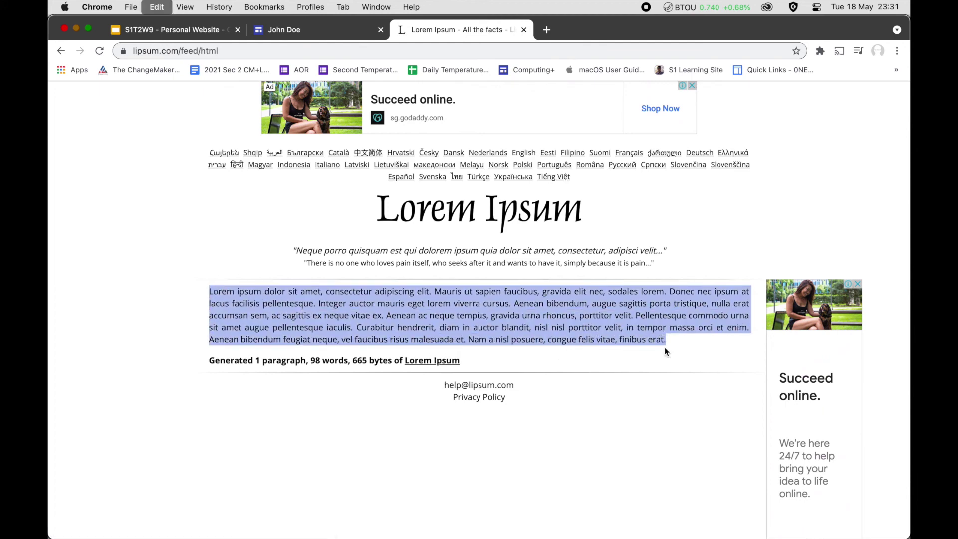
# - Paste the copied Lorem Ipsum paragraph as the body of the Profile page's collapsible Background text, and collapse and reopen the section
pyautogui.click(332, 29)
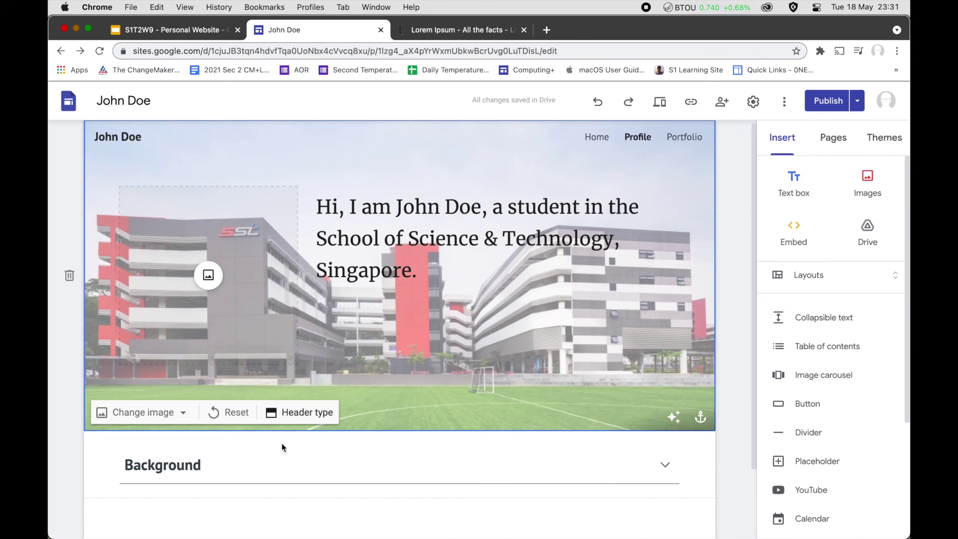
pyautogui.scroll(-3, 232, 474)
pyautogui.click(278, 398)
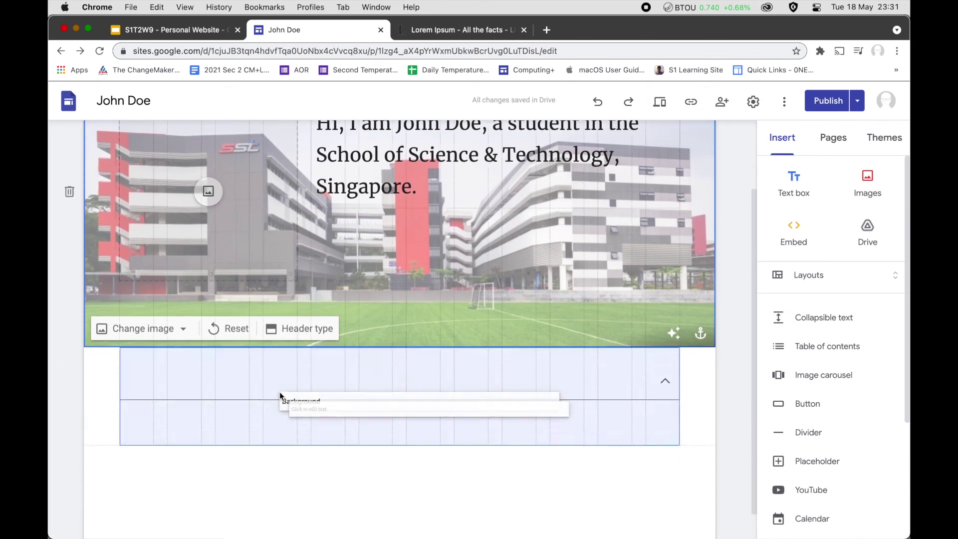
pyautogui.click(665, 381)
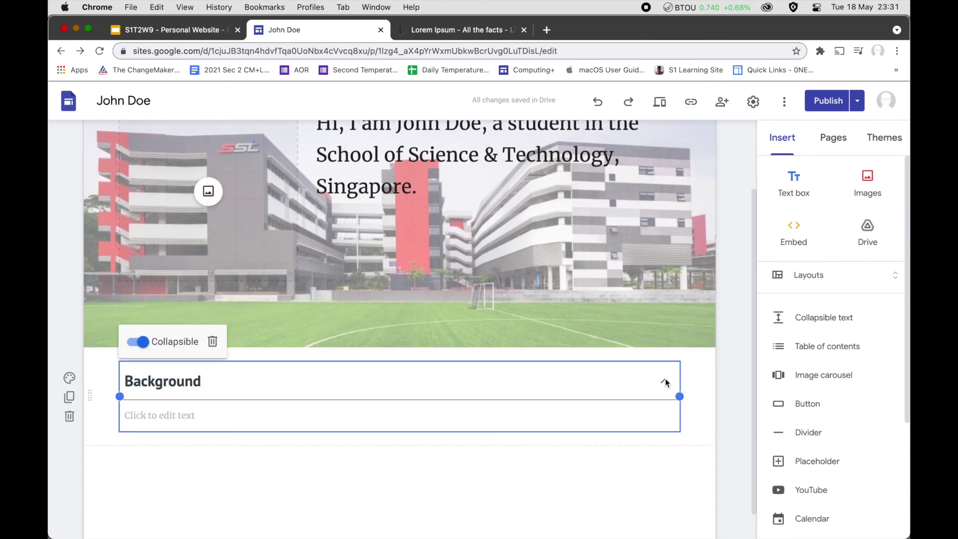
pyautogui.click(396, 414)
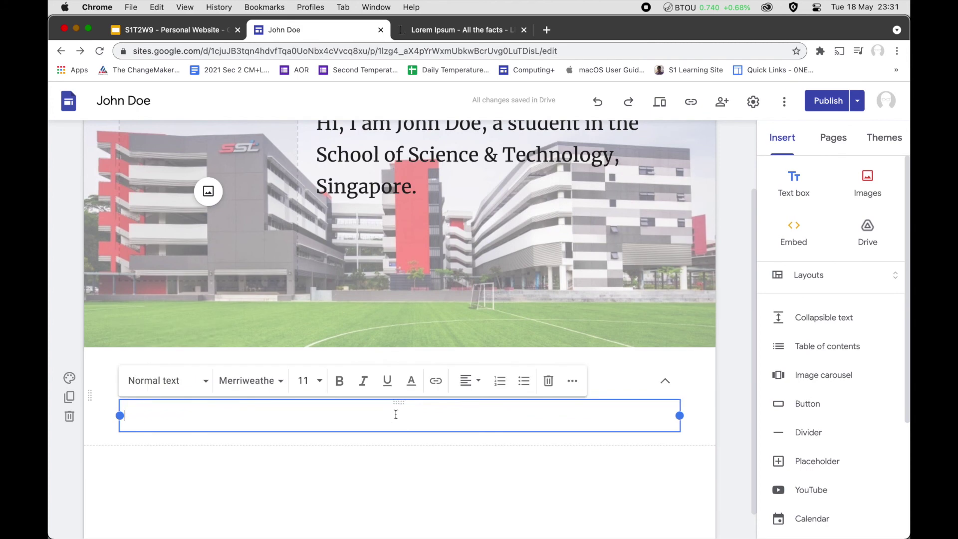
pyautogui.press('super+v')
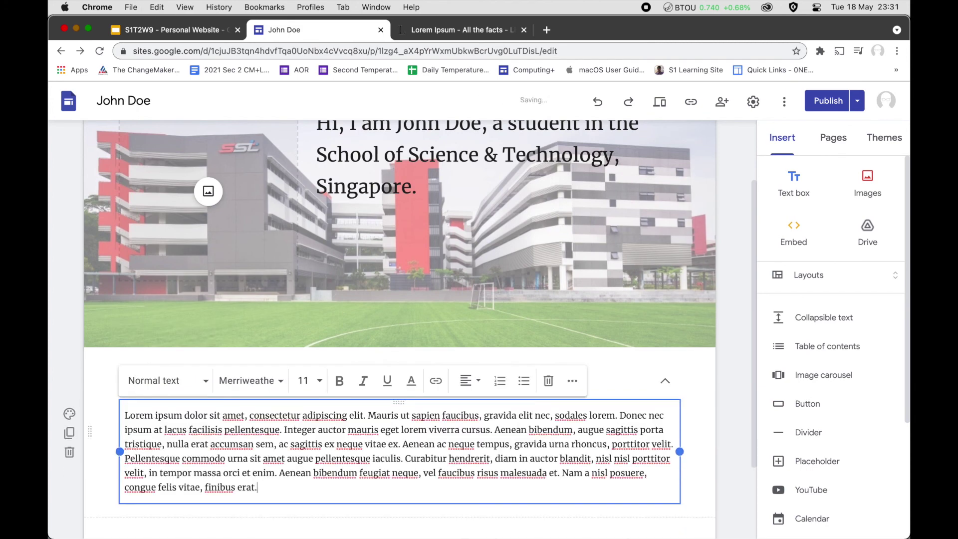
pyautogui.click(708, 492)
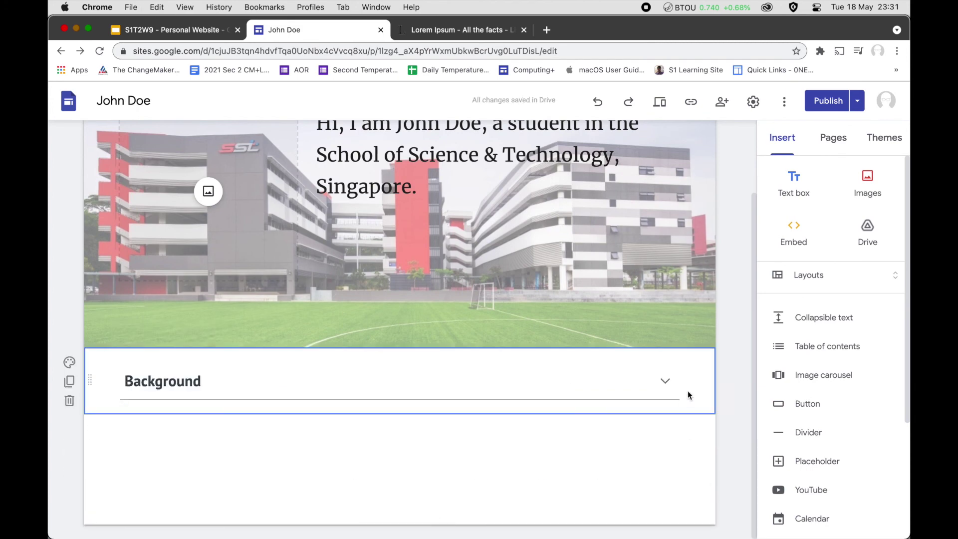
pyautogui.click(665, 380)
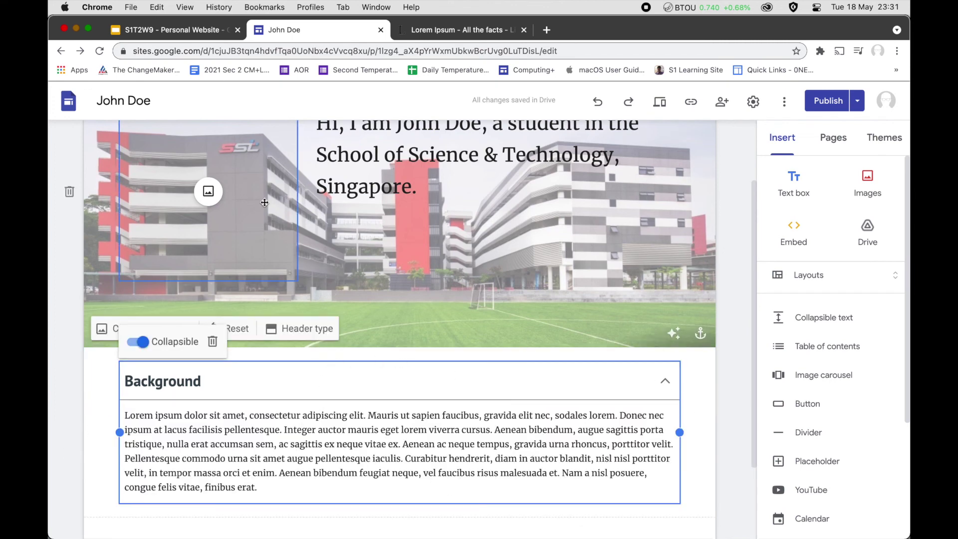
# - Check the LinkedIn slide and replace the Background section's body text with "Work Experience", followed by a blank line
pyautogui.click(188, 31)
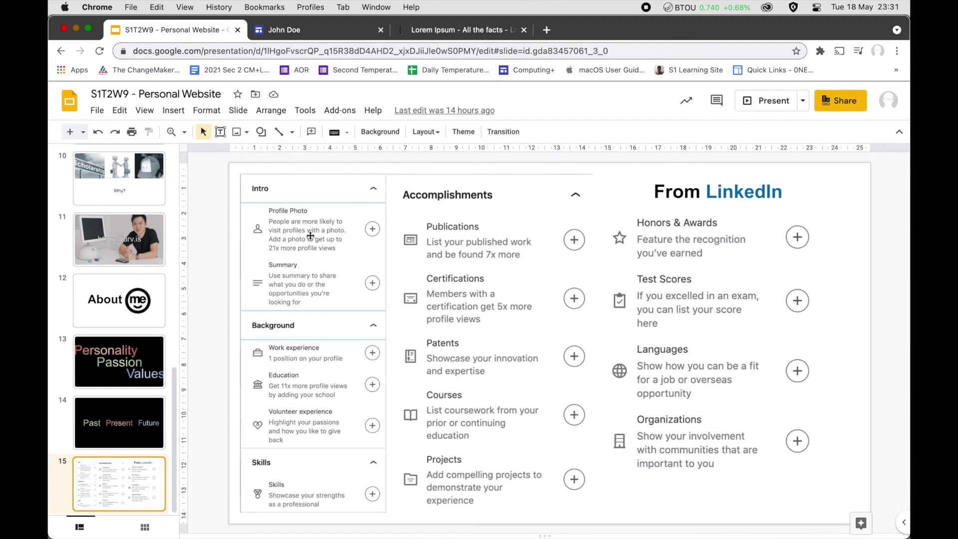
pyautogui.click(282, 30)
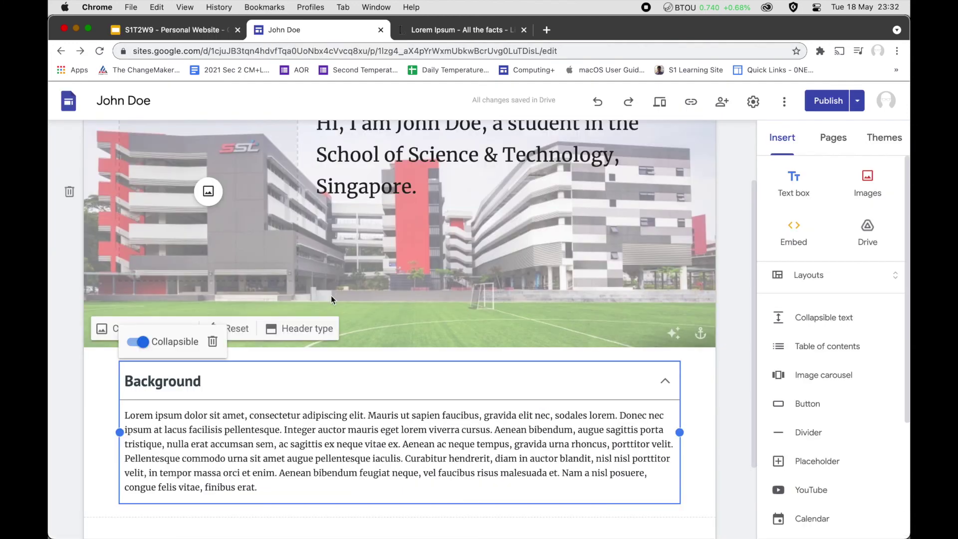
pyautogui.click(269, 410)
pyautogui.press('super+a')
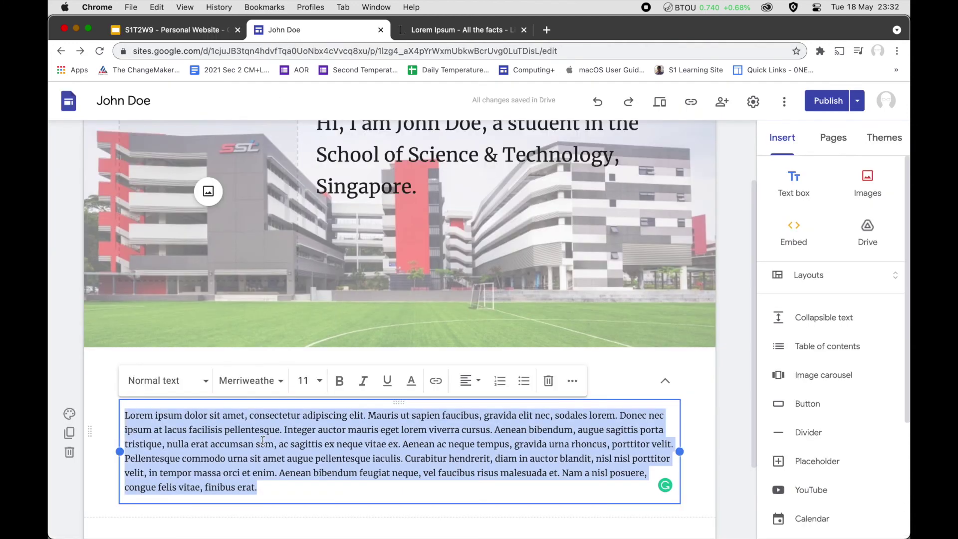
pyautogui.write('Work Experi')
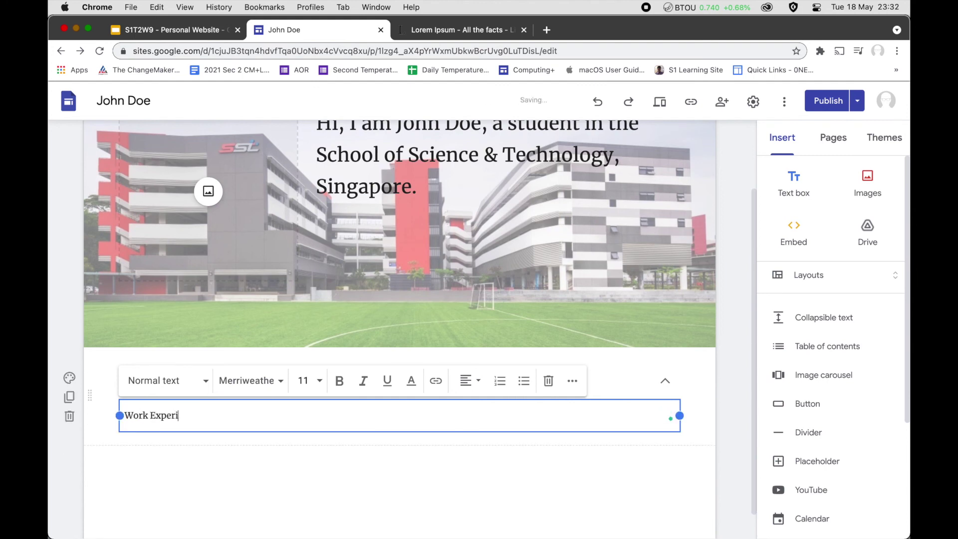
pyautogui.write('ence')
pyautogui.press('Return')
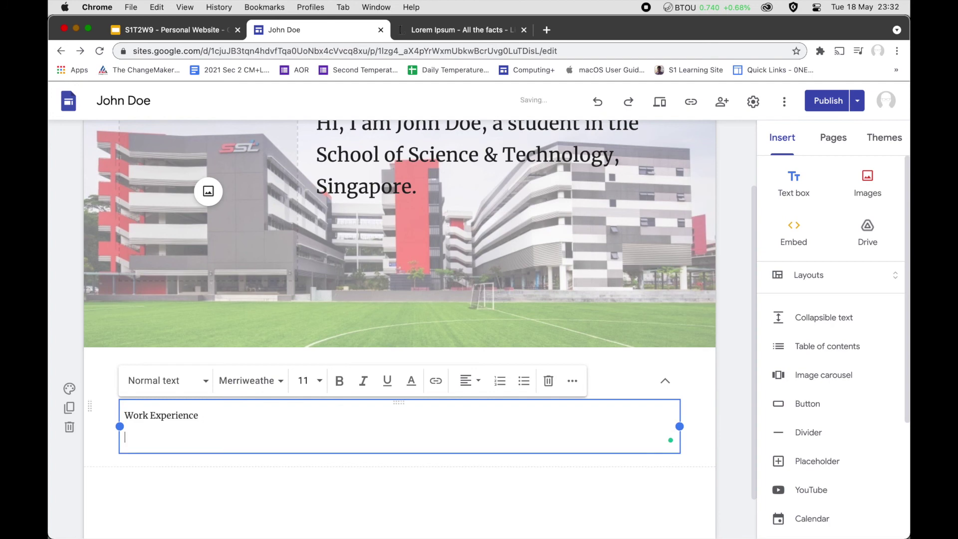
pyautogui.press('Return')
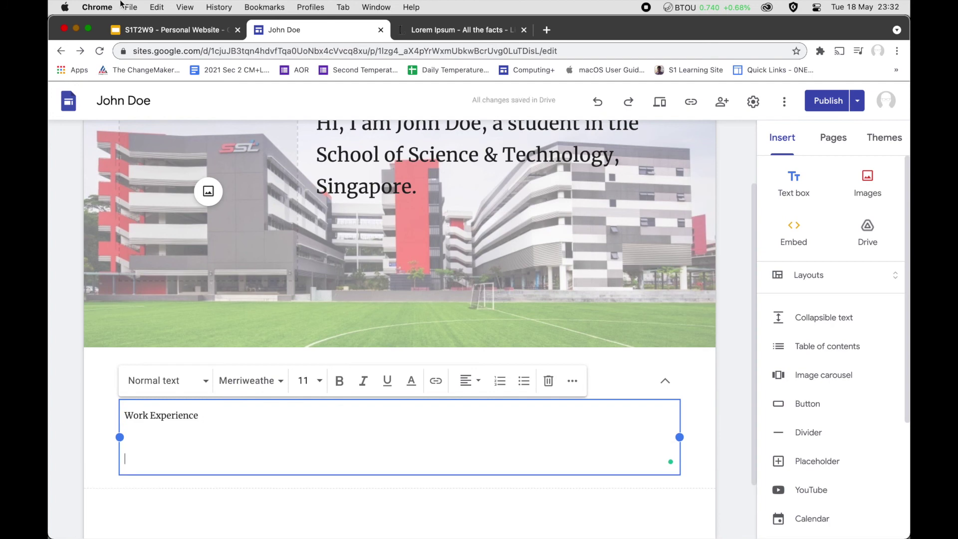
# - Add "Education" and "Volunteer Experience" from the LinkedIn slide as further entries in the Background body, separated by a blank line
pyautogui.click(143, 30)
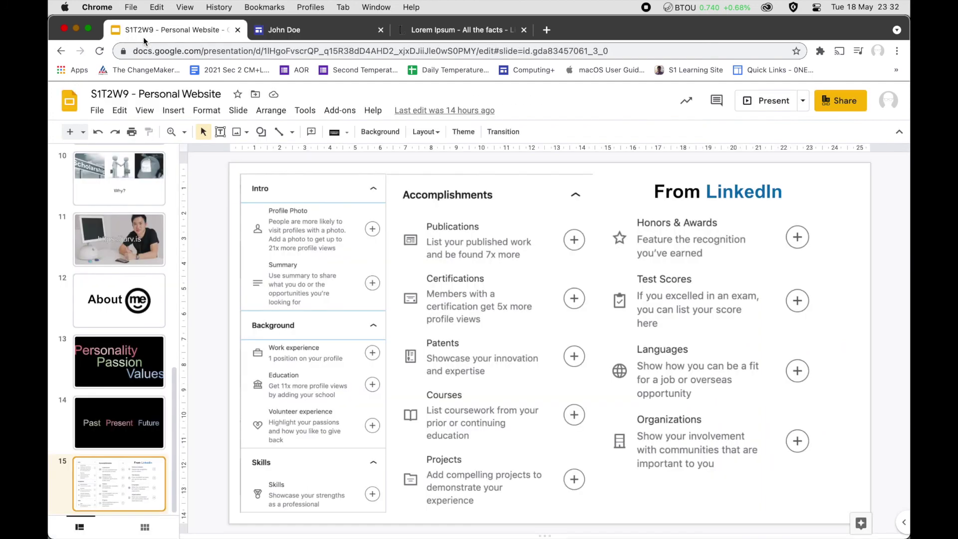
pyautogui.click(310, 32)
pyautogui.write('Education')
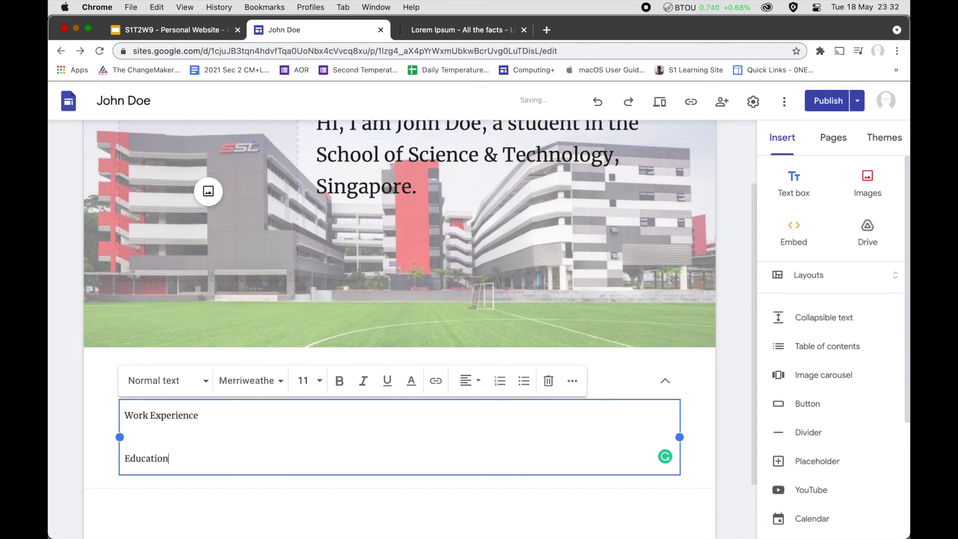
pyautogui.hotkey('ctrl', 'shift', 'Tab')
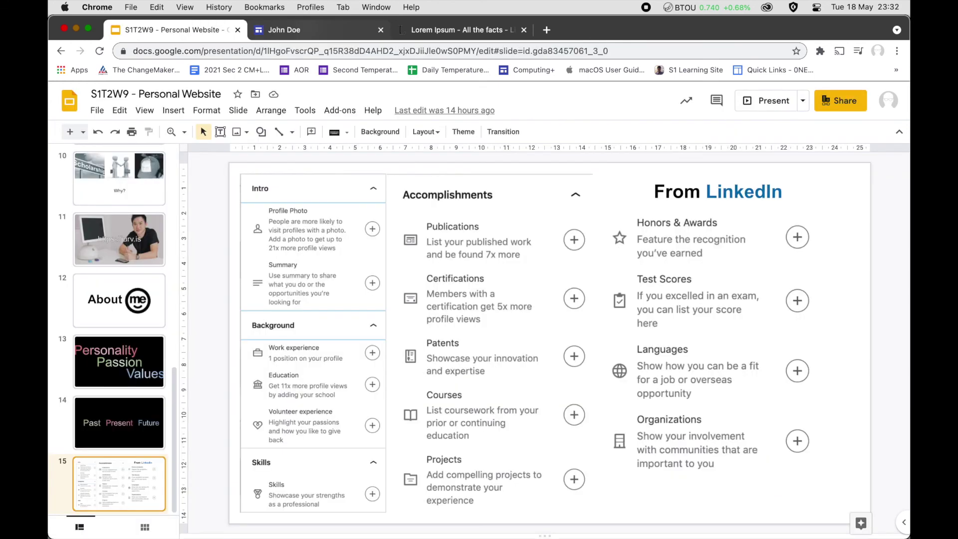
pyautogui.hotkey('ctrl', 'Tab')
pyautogui.press('Return')
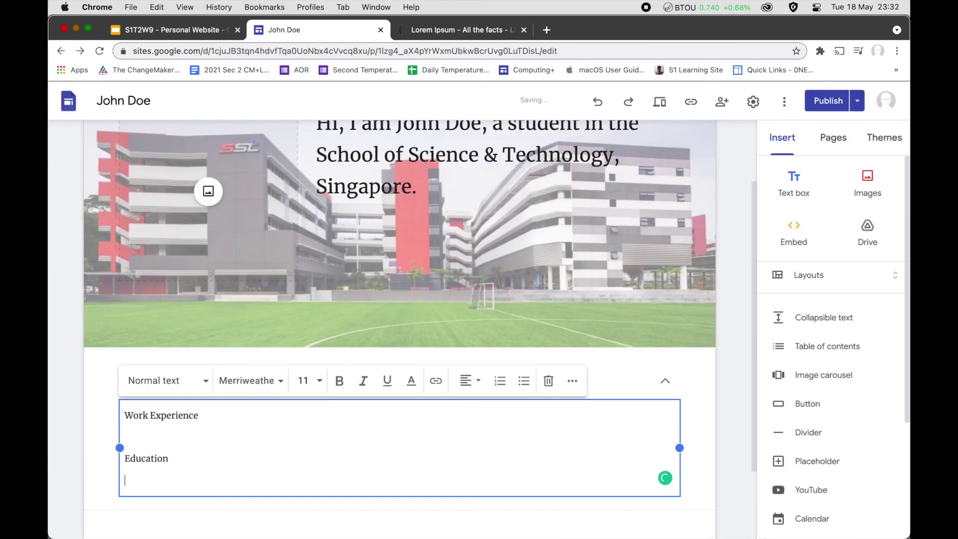
pyautogui.press('Return')
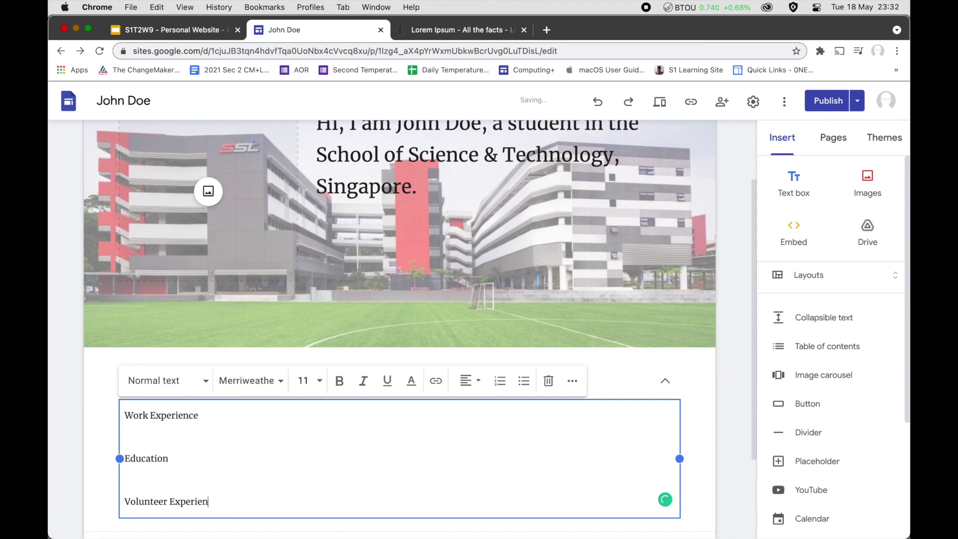
pyautogui.click(724, 432)
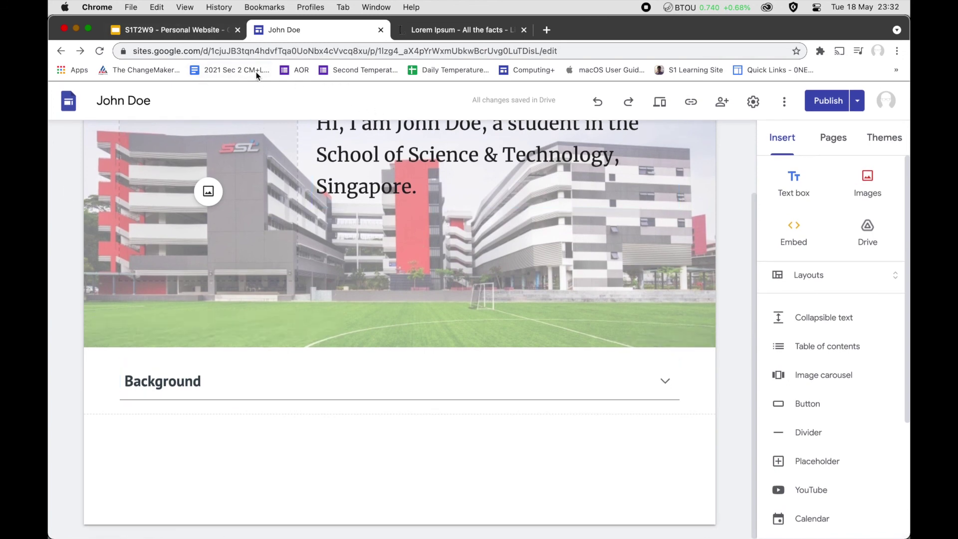
# - Narrow the collapsible Background group from its right edge to a little over half the content width
pyautogui.click(405, 361)
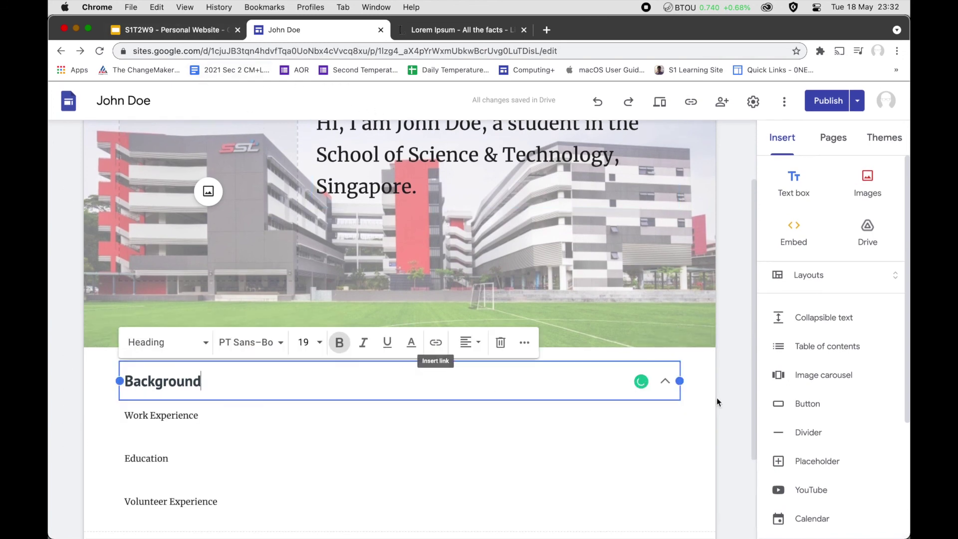
pyautogui.moveTo(681, 382); pyautogui.dragTo(439, 391)
pyautogui.click(568, 414)
pyautogui.scroll(-2, 823, 428)
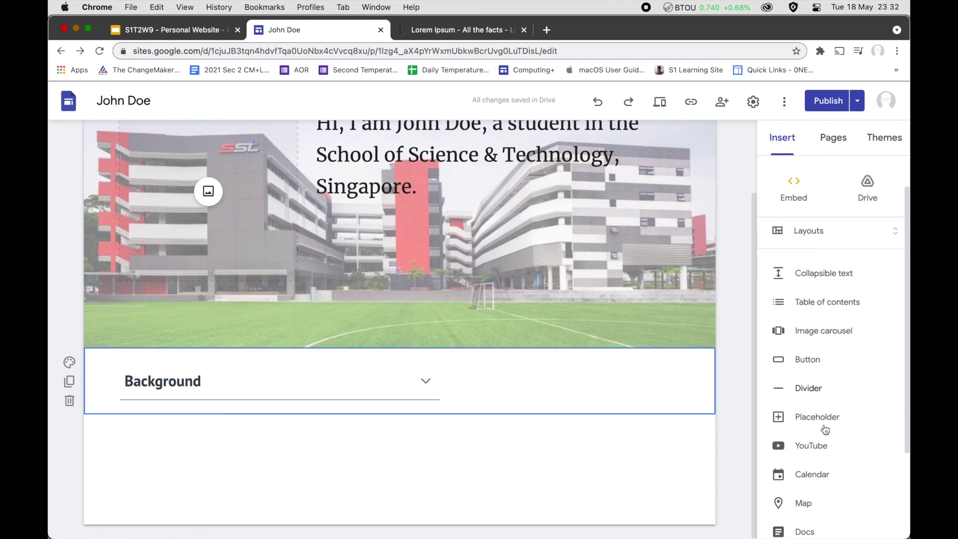
pyautogui.doubleClick(533, 387)
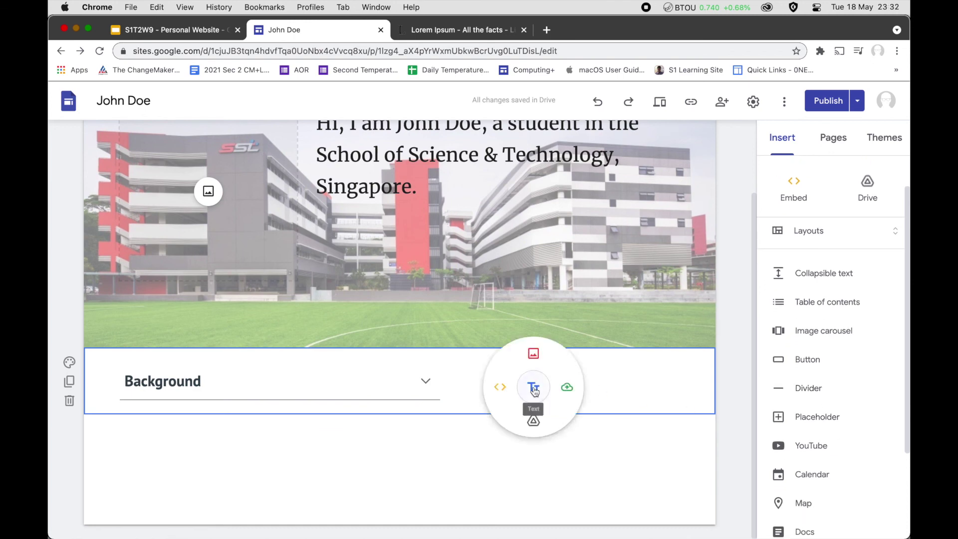
pyautogui.click(535, 354)
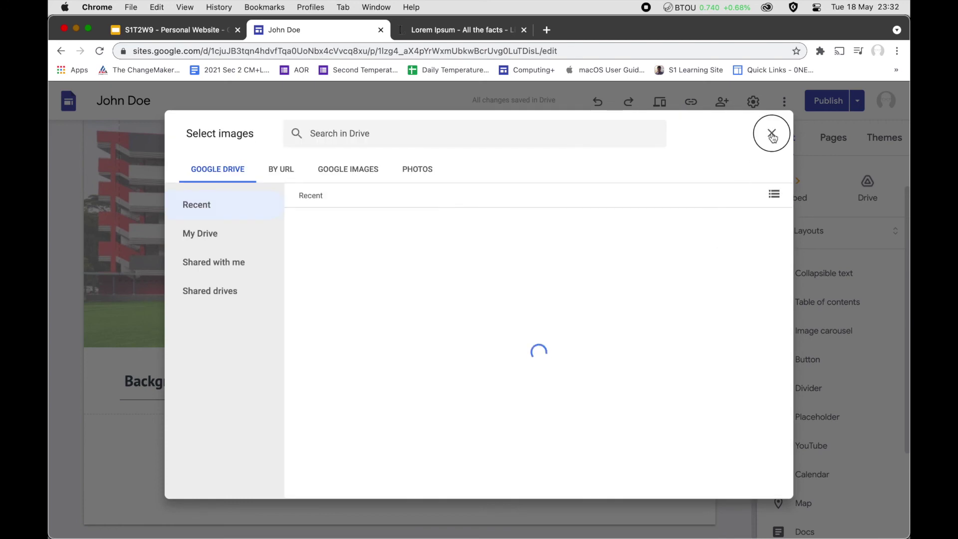
pyautogui.click(772, 135)
pyautogui.doubleClick(532, 393)
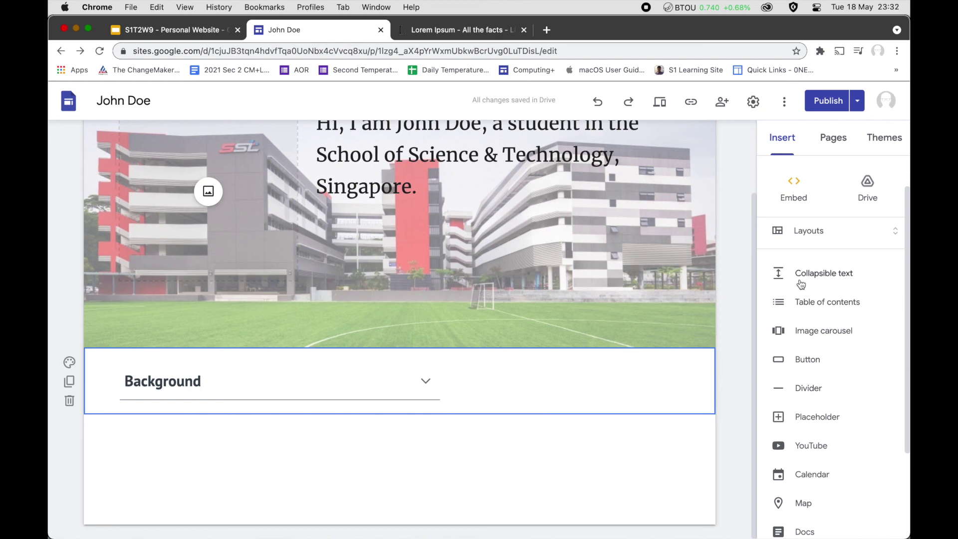
# - Insert a placeholder, place it beside the Background group and align it with the right edge of the content area
pyautogui.click(810, 416)
pyautogui.moveTo(239, 344); pyautogui.dragTo(530, 201)
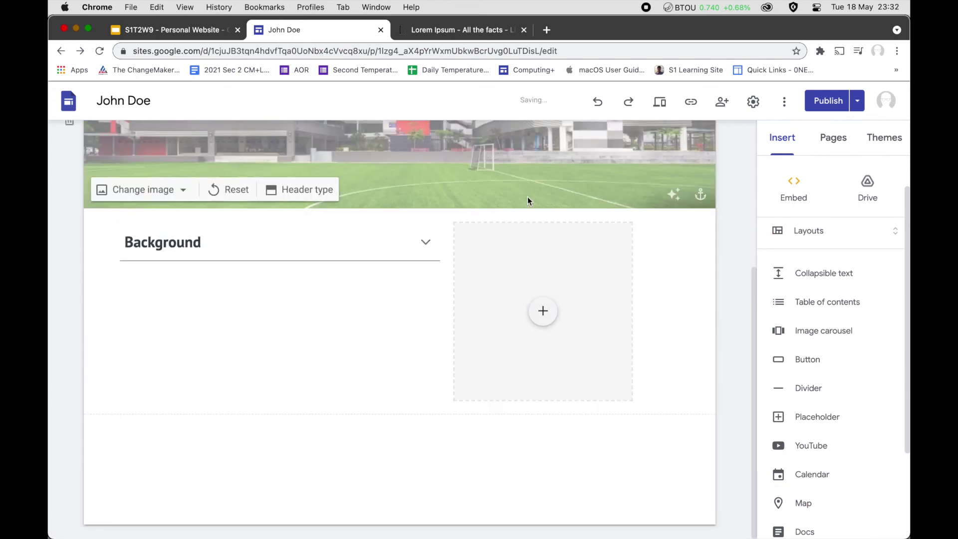
pyautogui.click(402, 253)
pyautogui.click(429, 248)
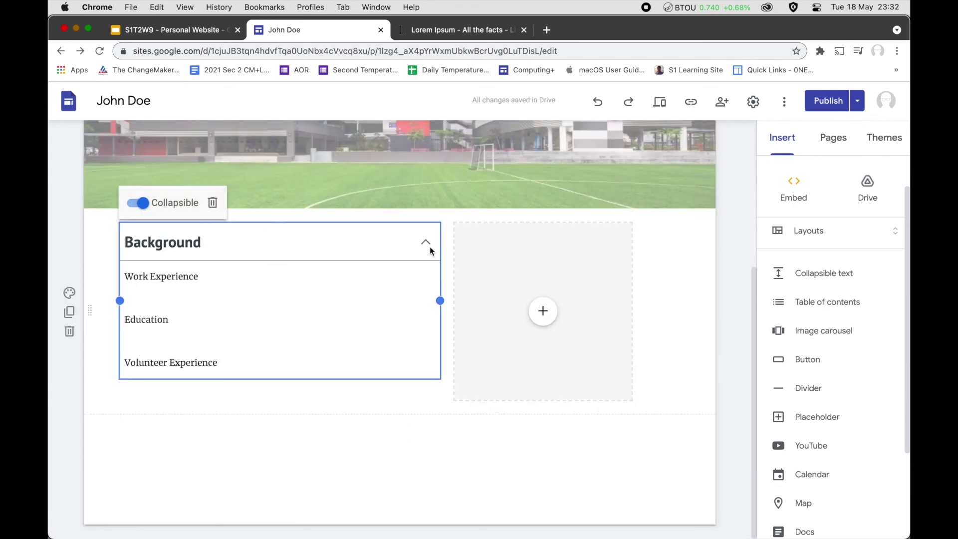
pyautogui.click(624, 330)
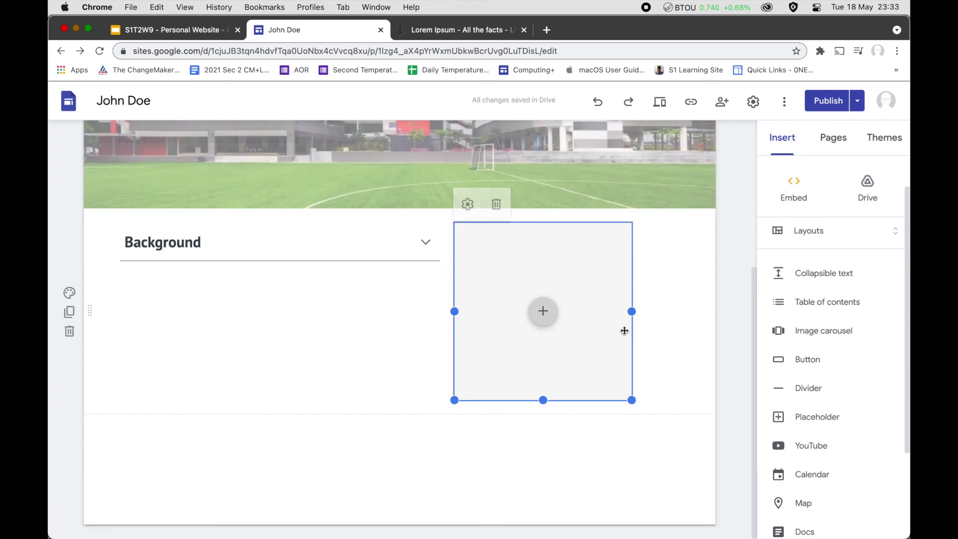
pyautogui.moveTo(601, 342); pyautogui.dragTo(631, 342)
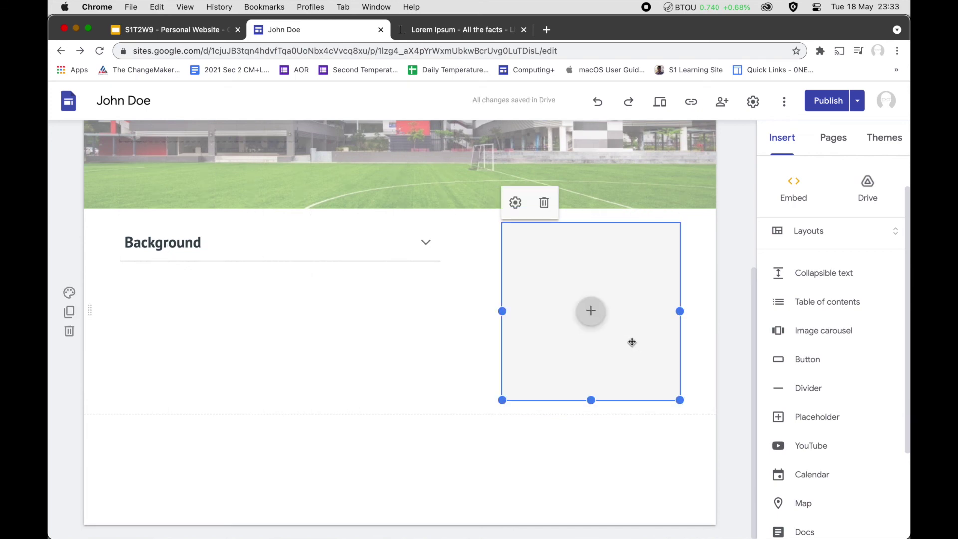
# - Widen the collapsible Background group from its right edge until it nearly reaches the placeholder beside it
pyautogui.click(423, 250)
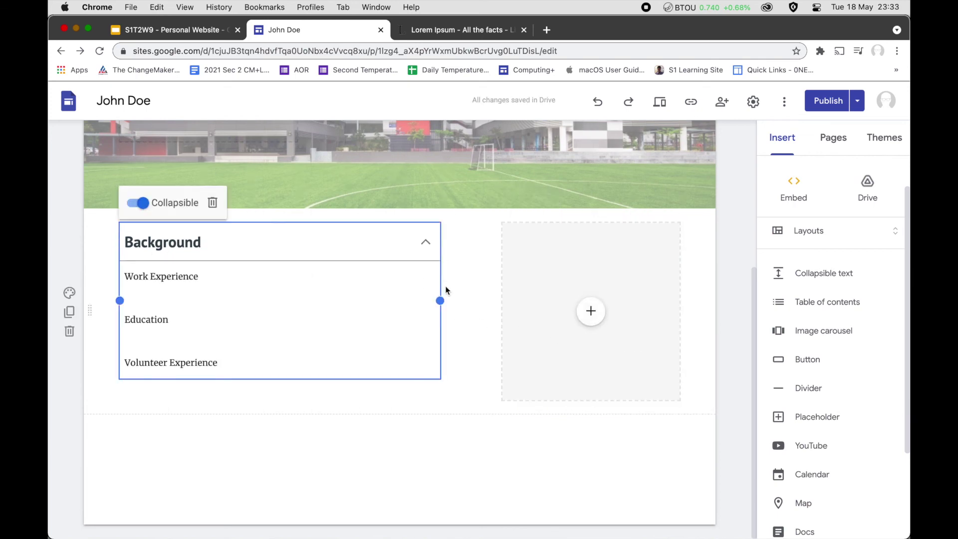
pyautogui.moveTo(440, 300); pyautogui.dragTo(488, 301)
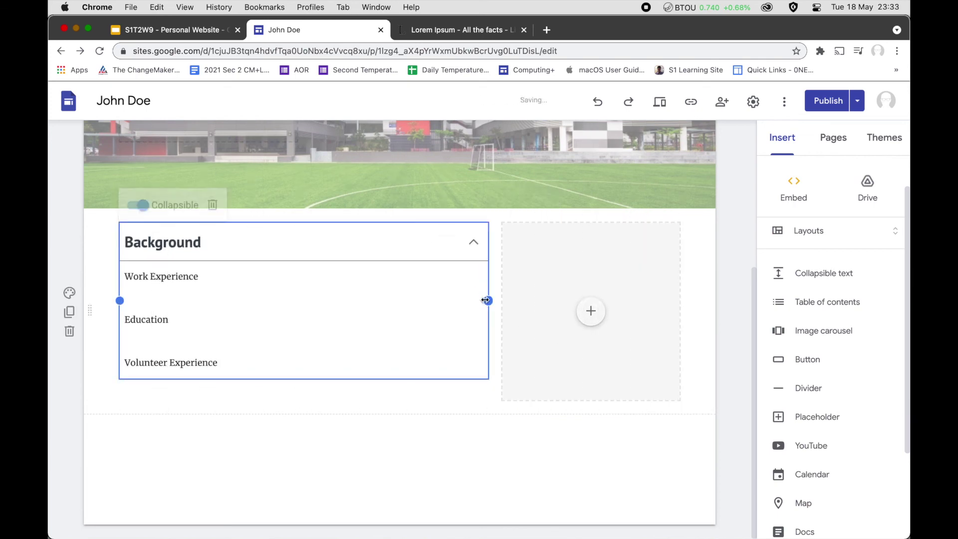
pyautogui.click(507, 312)
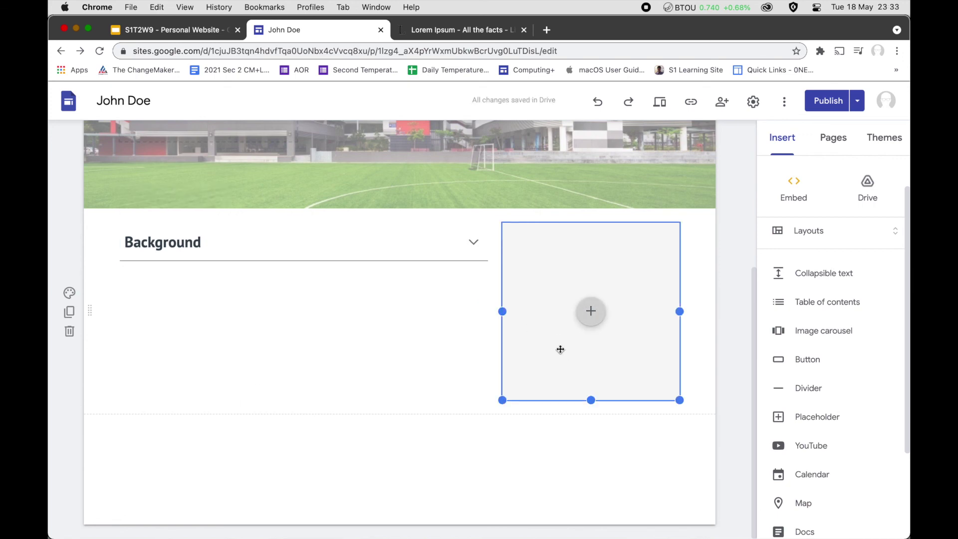
pyautogui.click(398, 256)
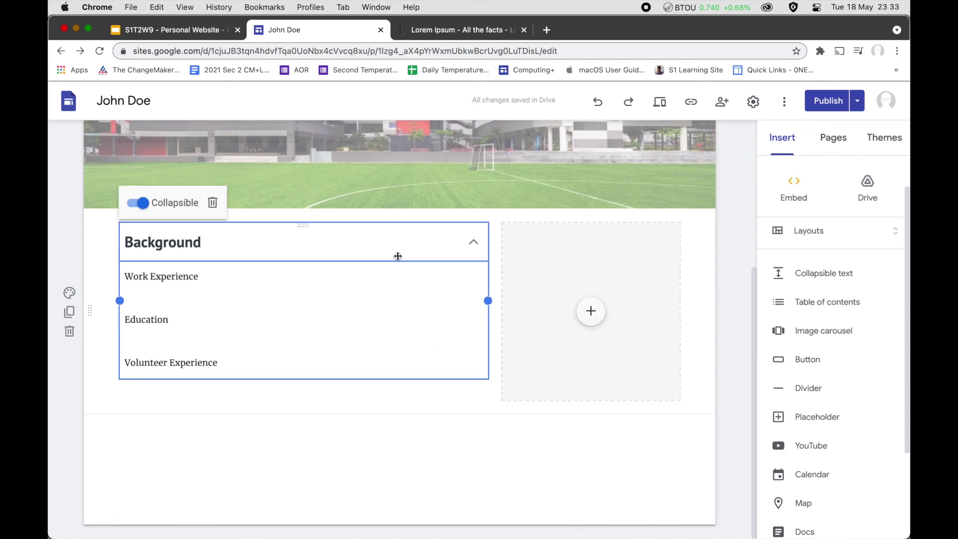
pyautogui.click(437, 481)
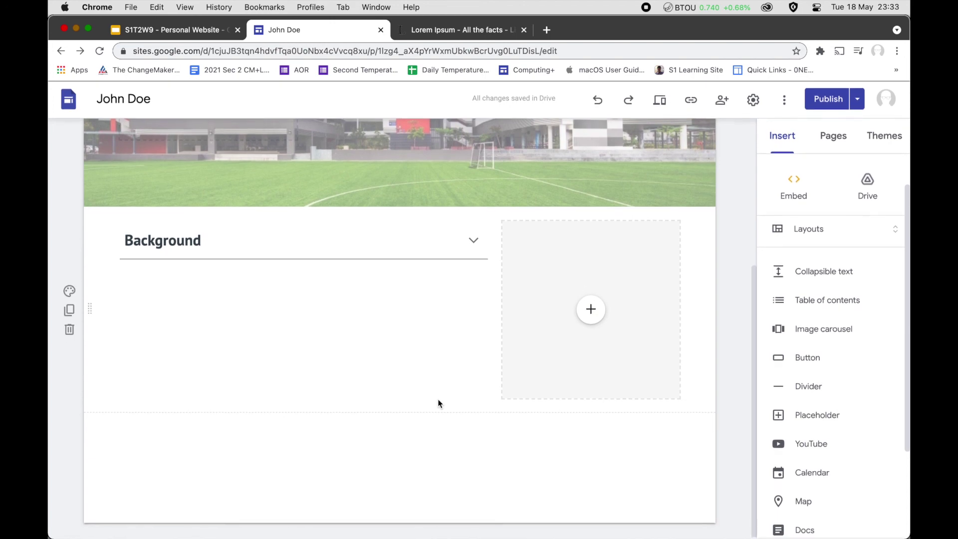
# - Open the site's Portfolio page and check the Accomplishments categories on the LinkedIn slide for content ideas
pyautogui.scroll(-5, 880, 388)
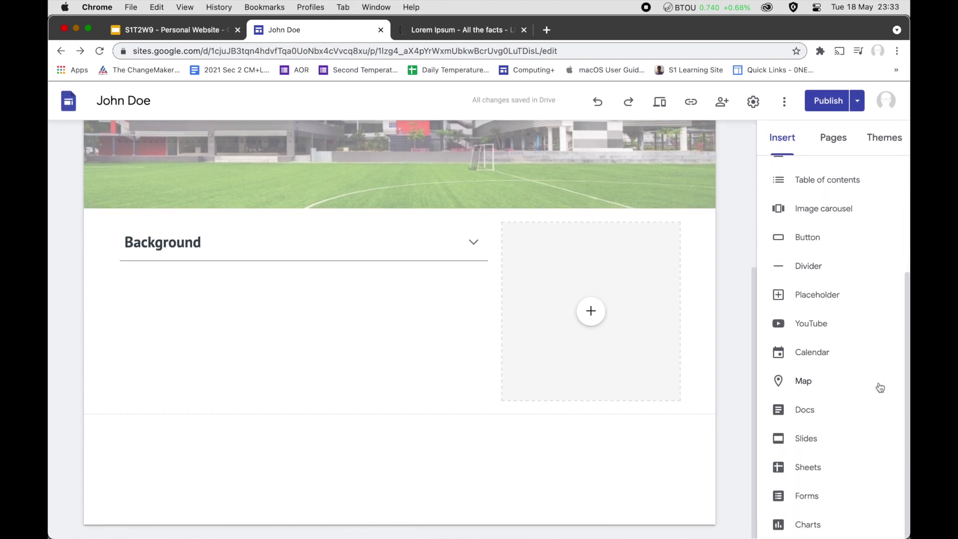
pyautogui.scroll(5, 880, 388)
pyautogui.scroll(5, 591, 284)
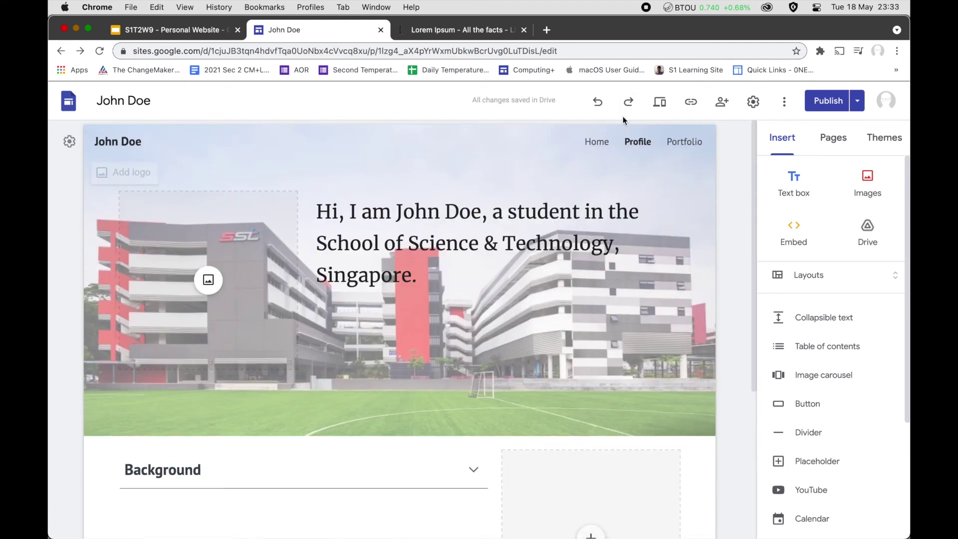
pyautogui.click(683, 142)
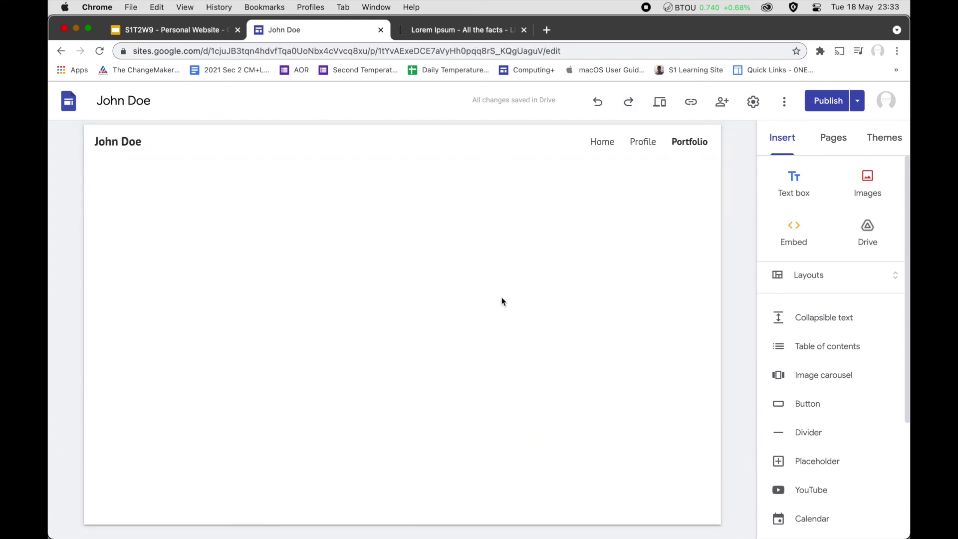
pyautogui.click(187, 28)
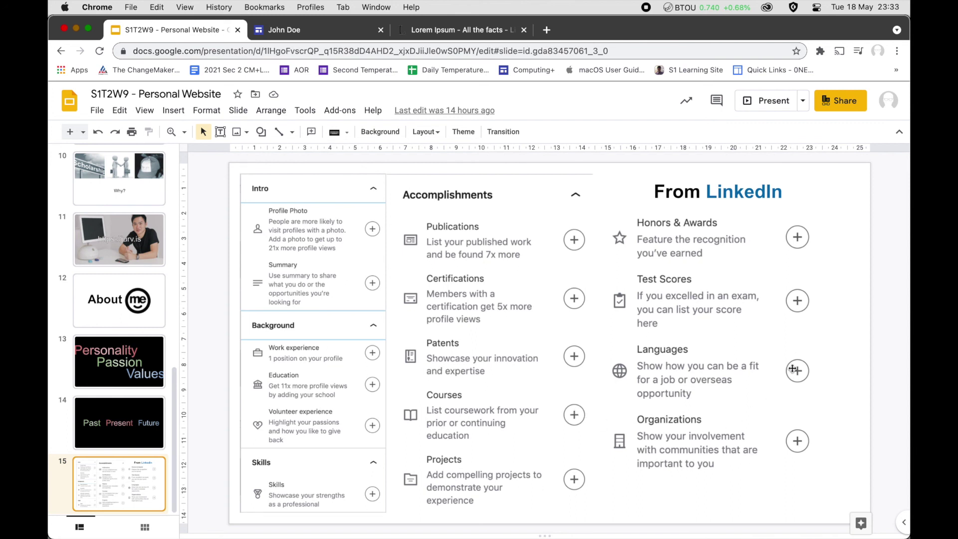
pyautogui.click(321, 27)
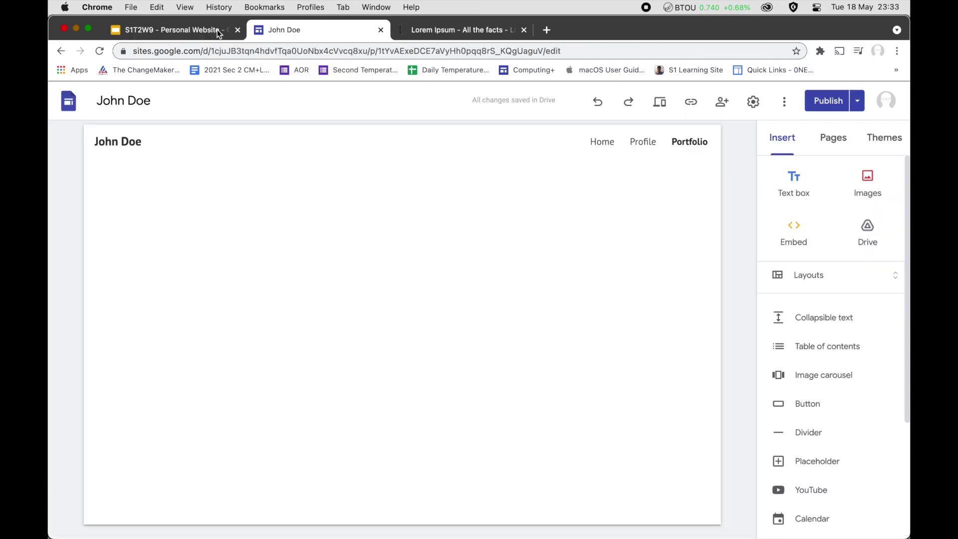
pyautogui.click(199, 31)
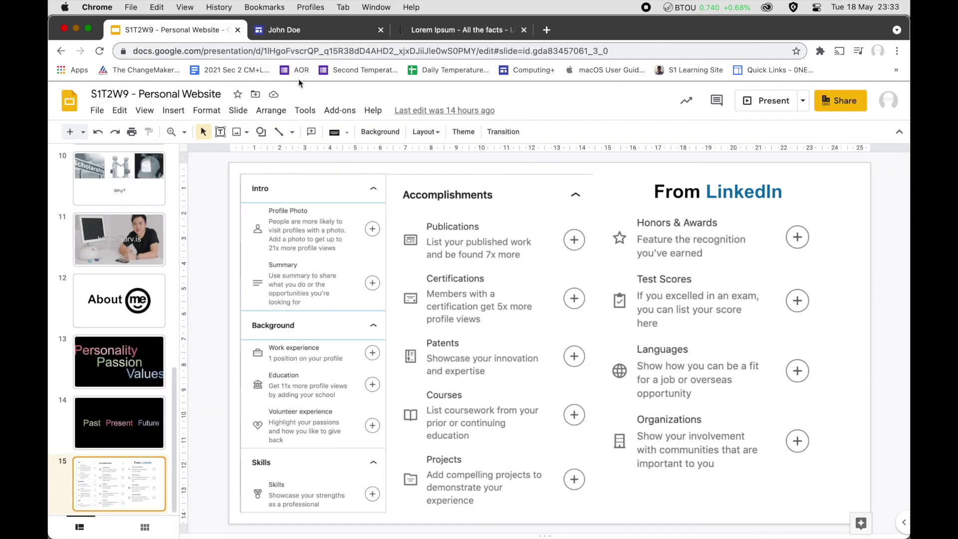
pyautogui.click(290, 32)
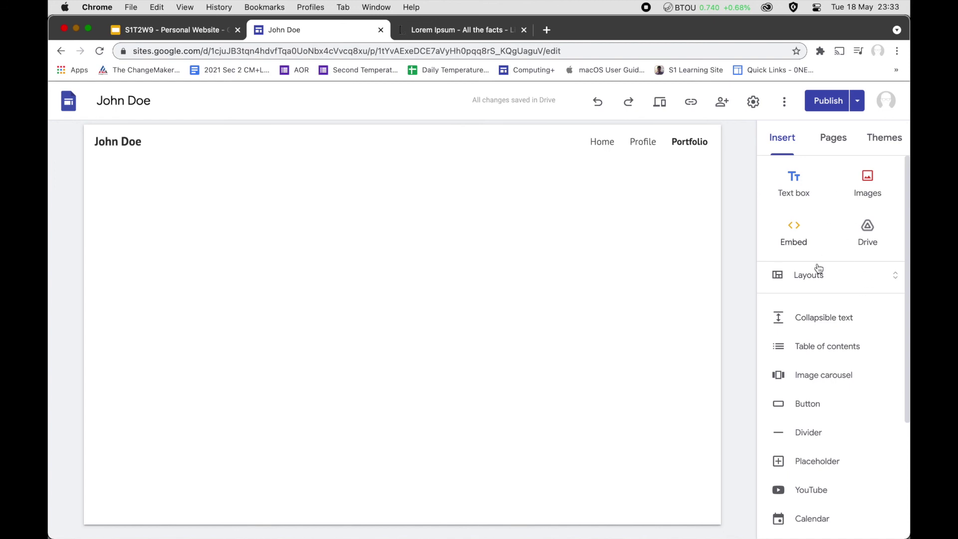
# - Insert the layout with a single image placeholder beside a heading and body text on the Portfolio page
pyautogui.click(833, 276)
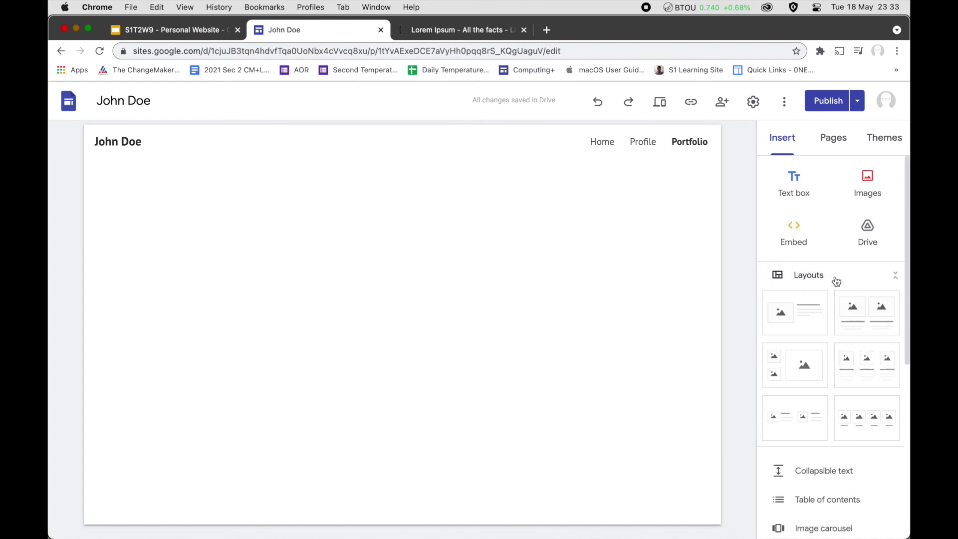
pyautogui.click(799, 314)
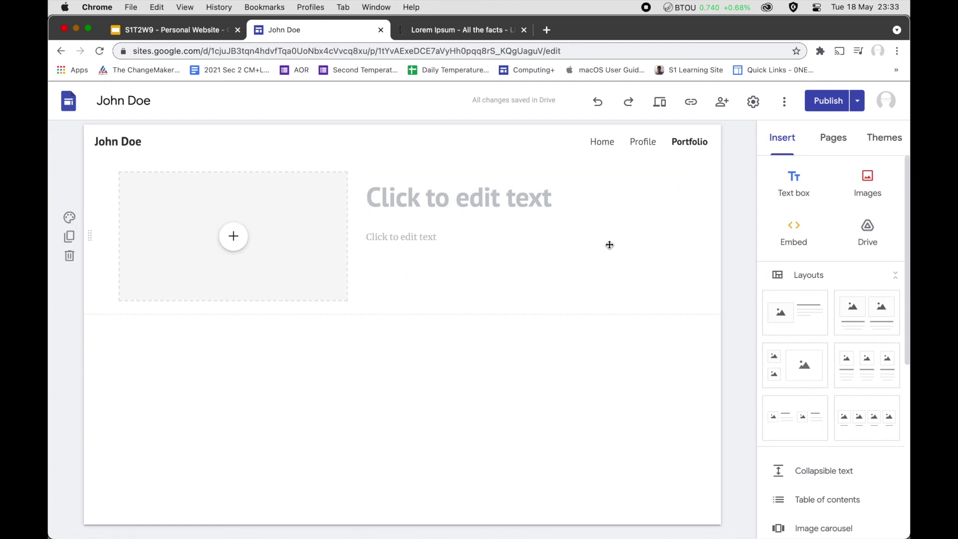
pyautogui.scroll(-10, 845, 421)
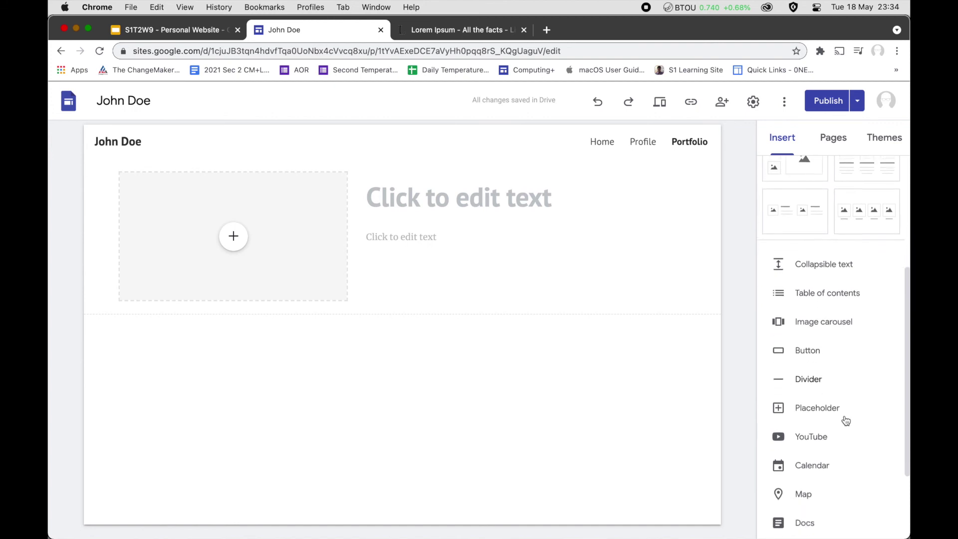
pyautogui.scroll(-2, 844, 419)
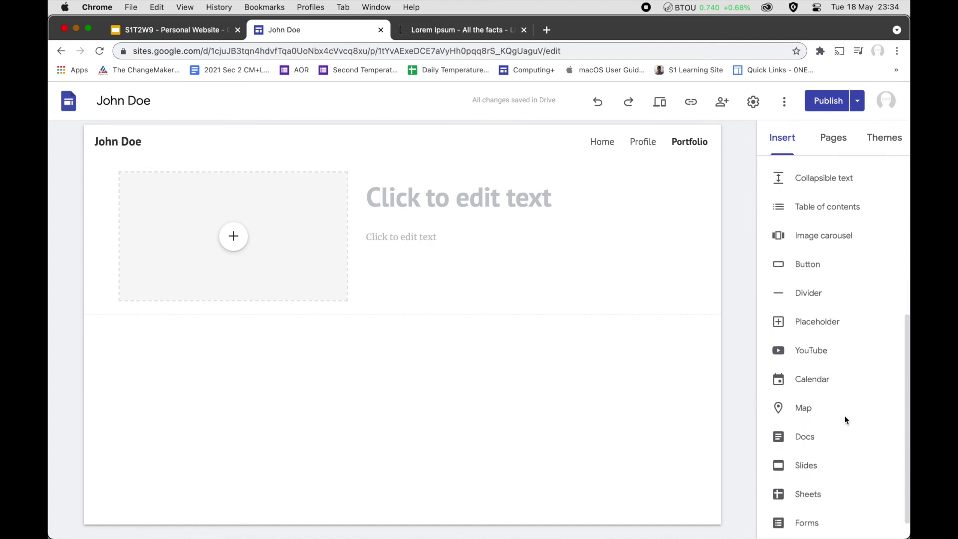